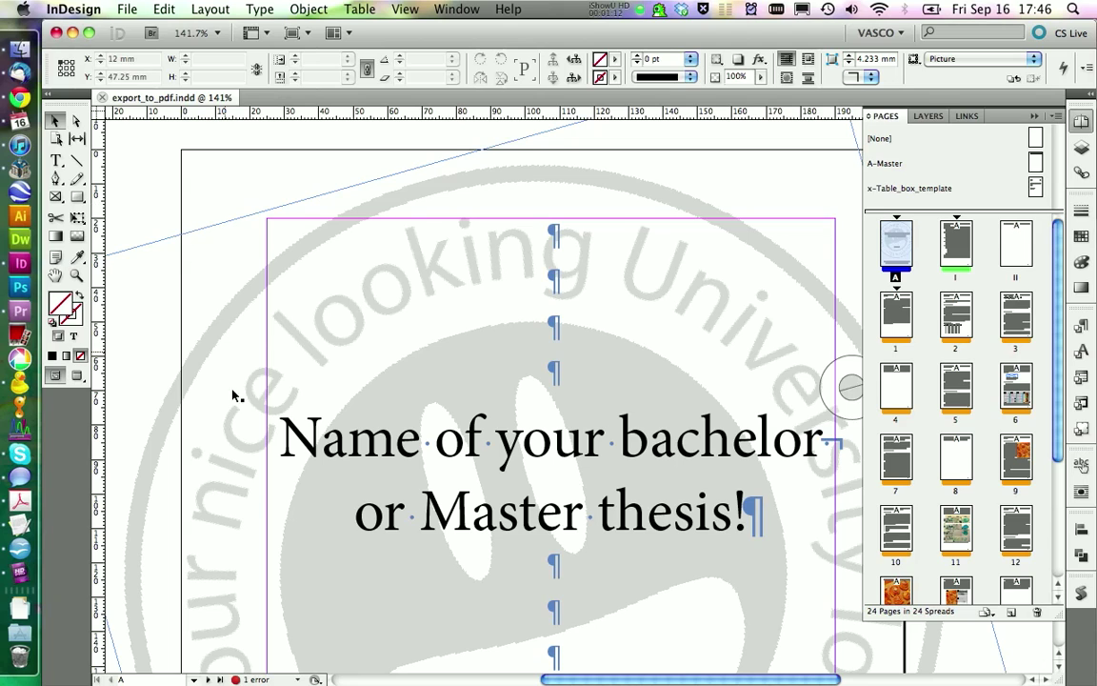
Step: Create a new preflight profile named "Mybasic2"
double_click(252, 679)
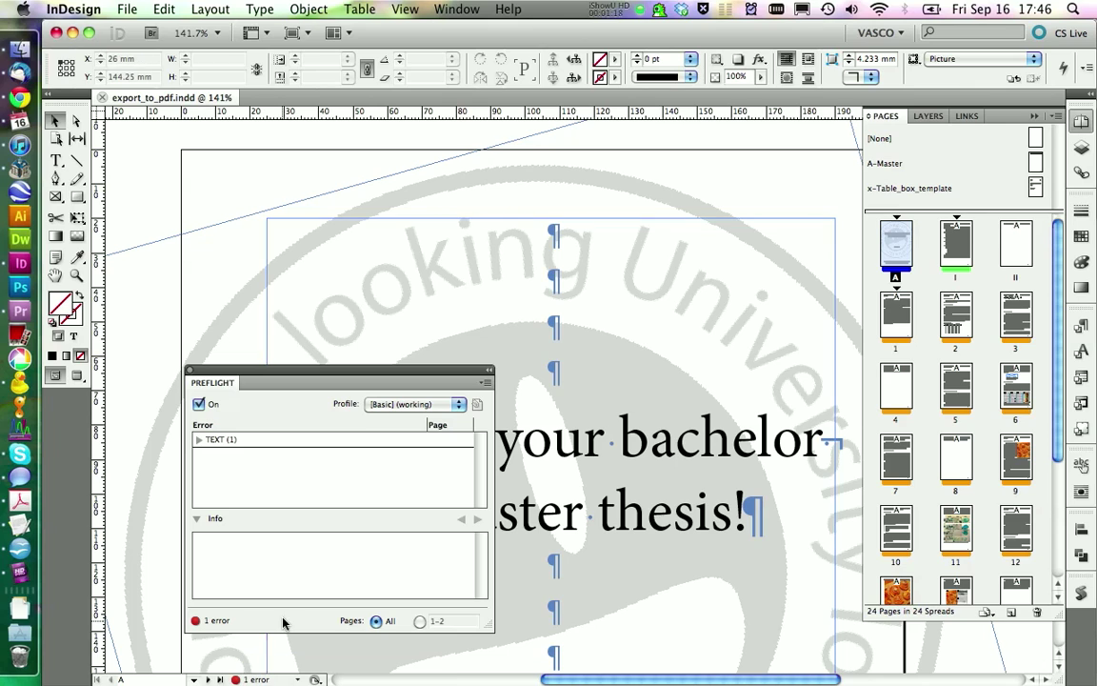
click(485, 382)
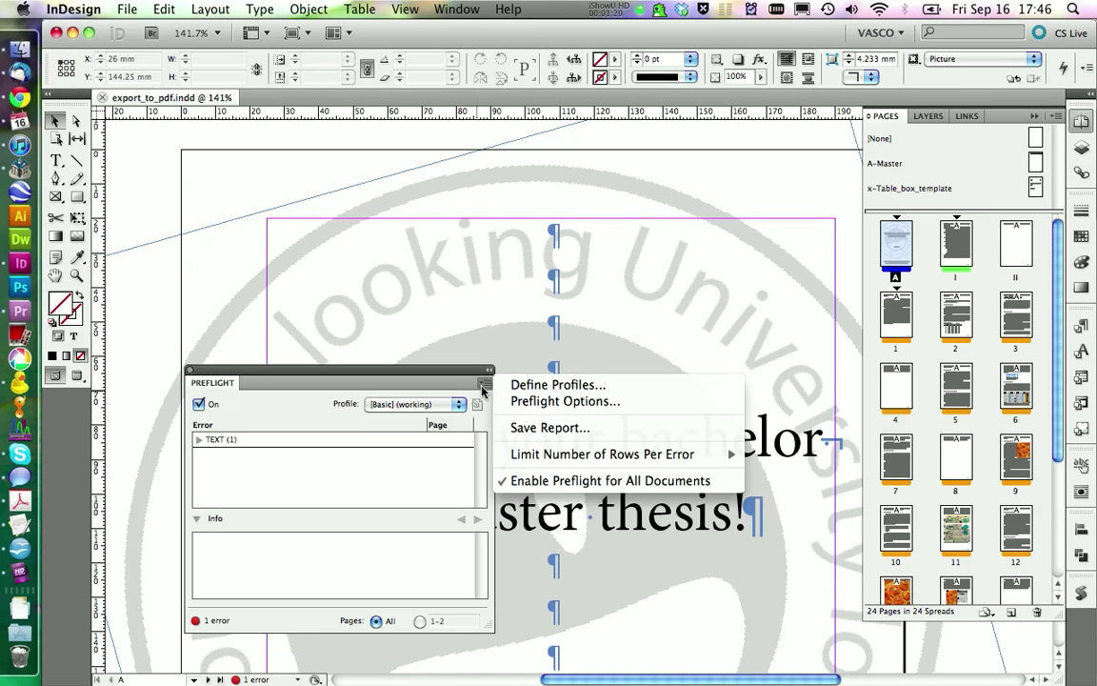
click(514, 386)
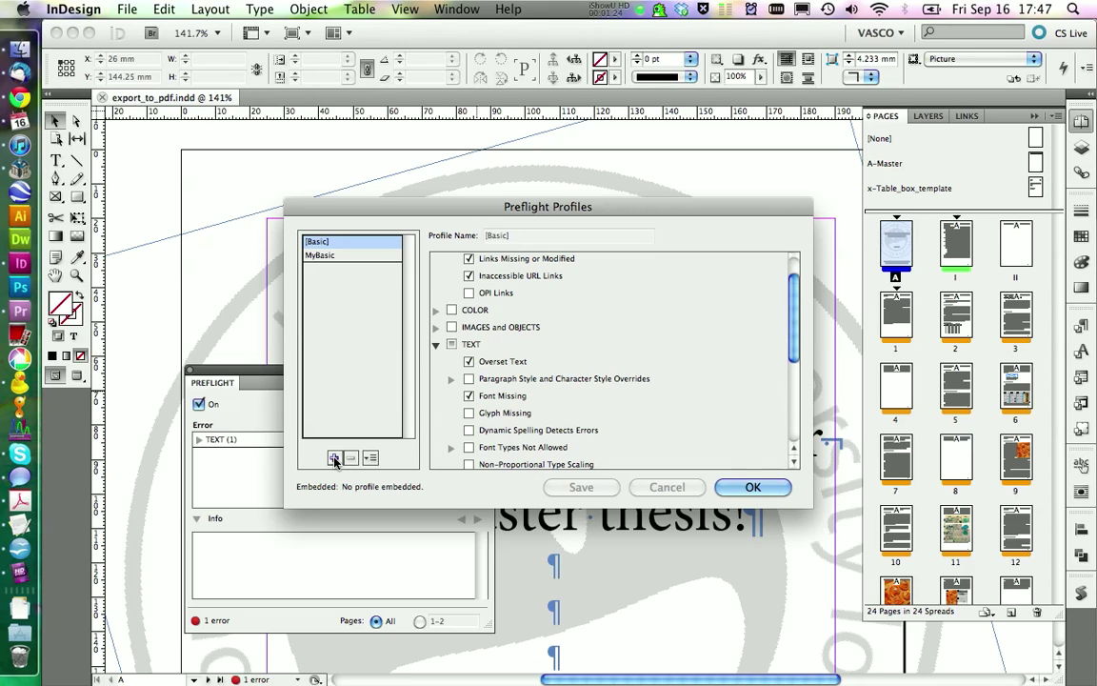
click(335, 458)
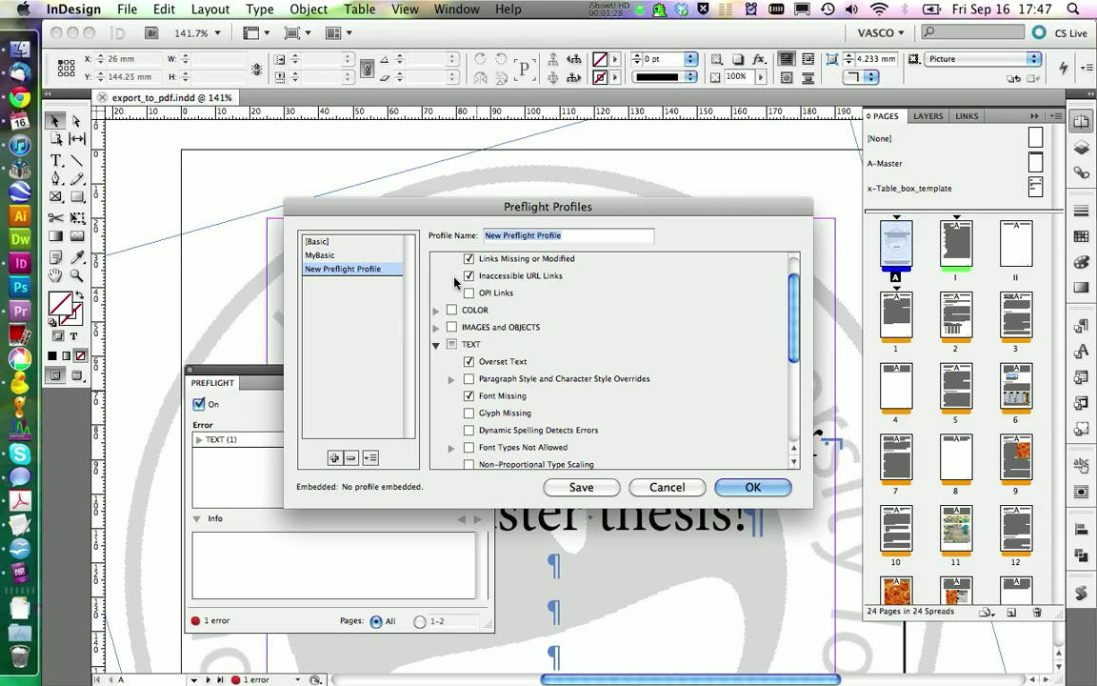
text(Mybasic2)
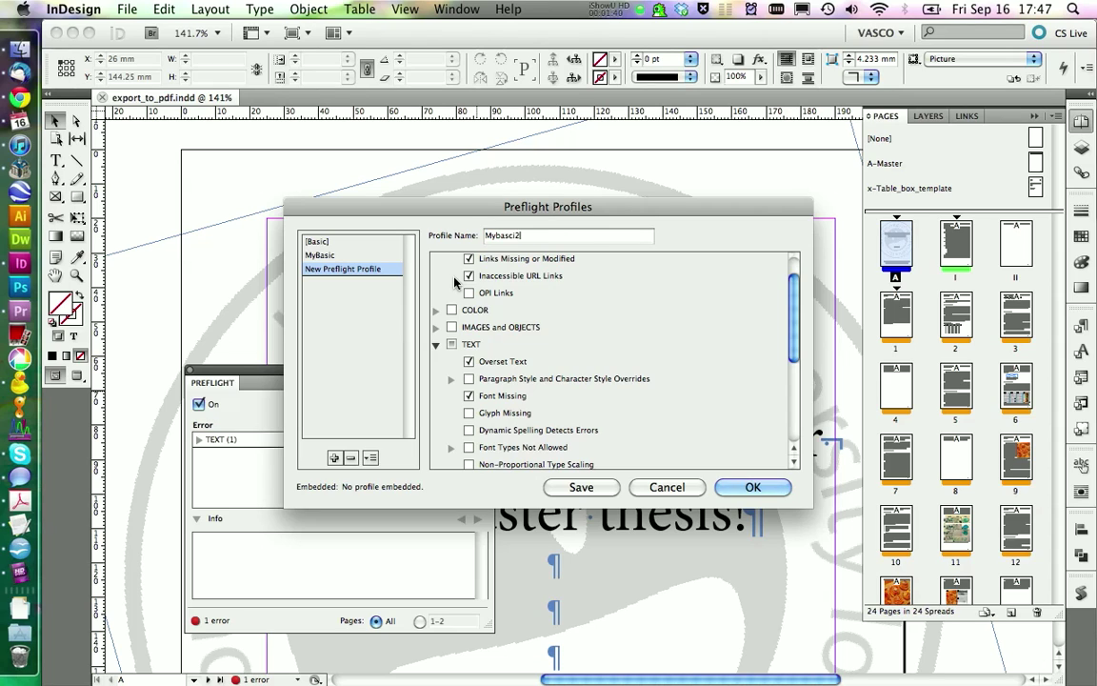
Step: Enable the profile's text checks for paragraph and character style overrides, missing glyphs and non-proportional type scaling
scroll(531, 363, up, 1)
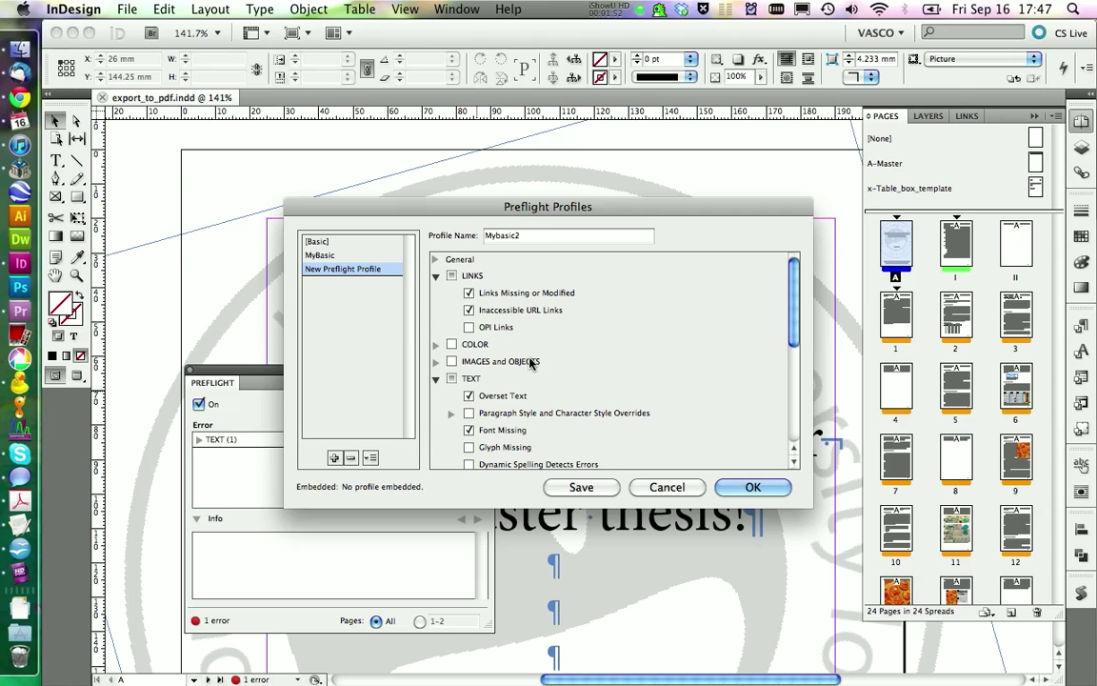
scroll(502, 376, down, 2)
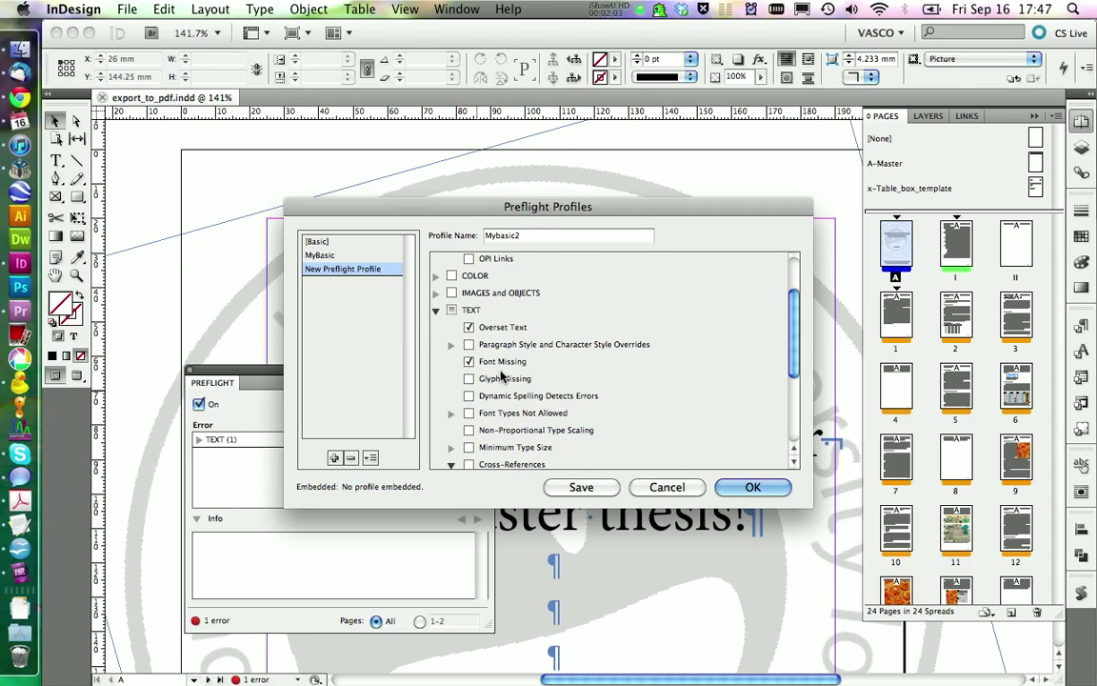
click(451, 345)
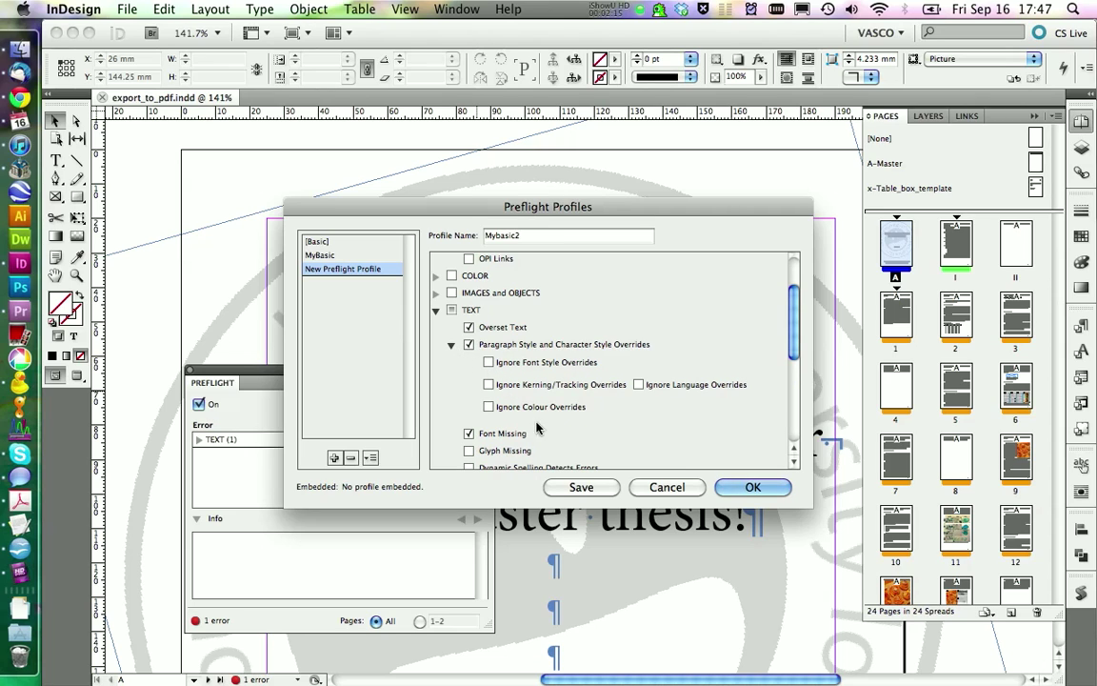
click(451, 345)
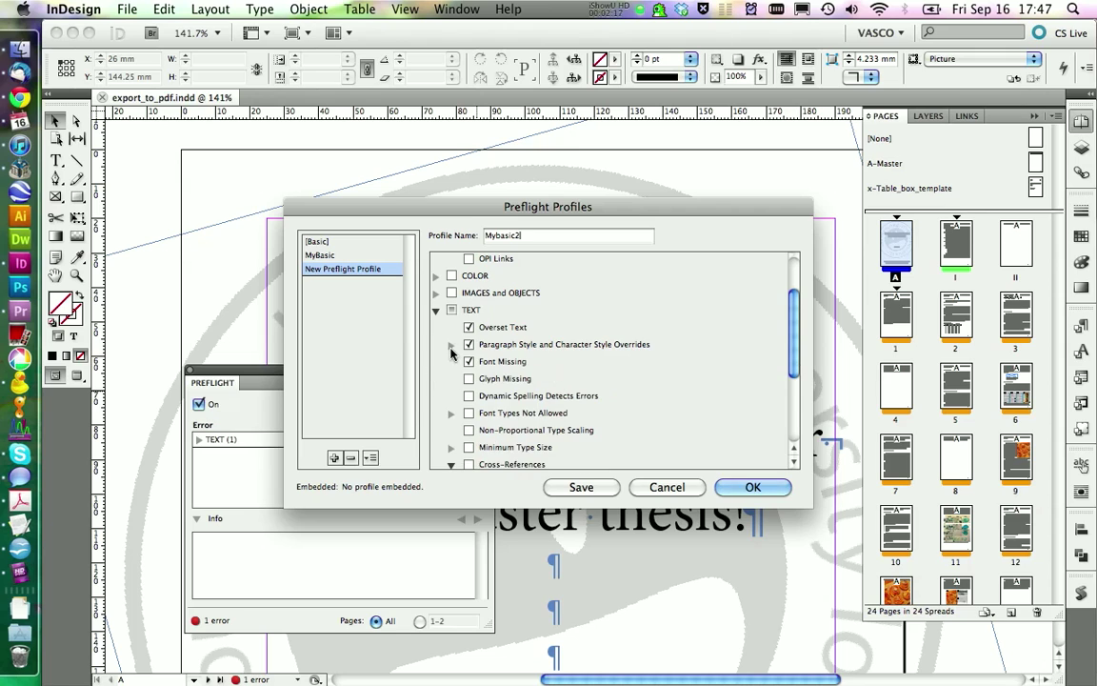
scroll(451, 366, down, 3)
scroll(453, 375, up, 1)
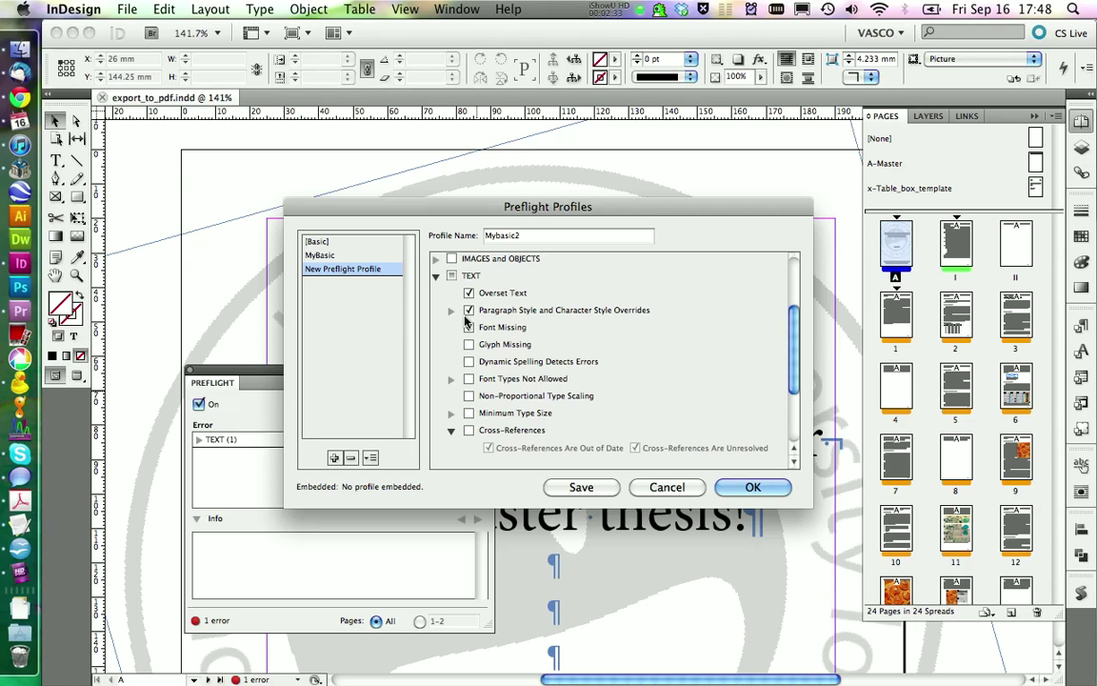
click(467, 325)
click(467, 345)
scroll(438, 381, down, 3)
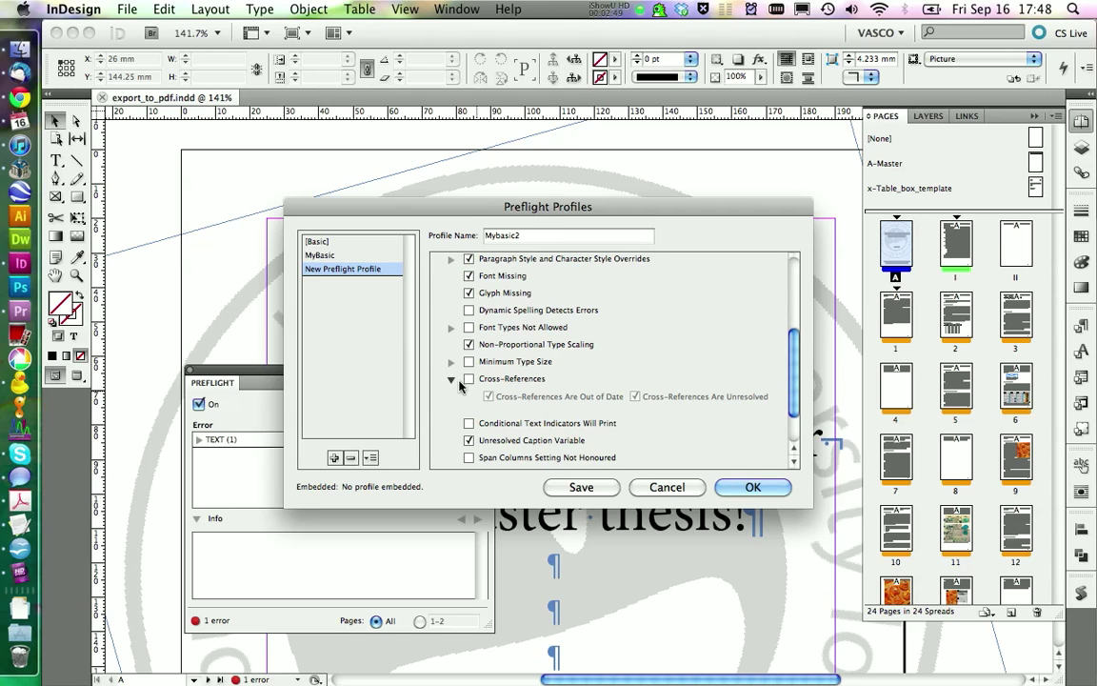
Step: Enable the Cross-References check for out-of-date and unresolved references, and save the Mybasic2 profile
scroll(466, 344, down, 2)
click(467, 339)
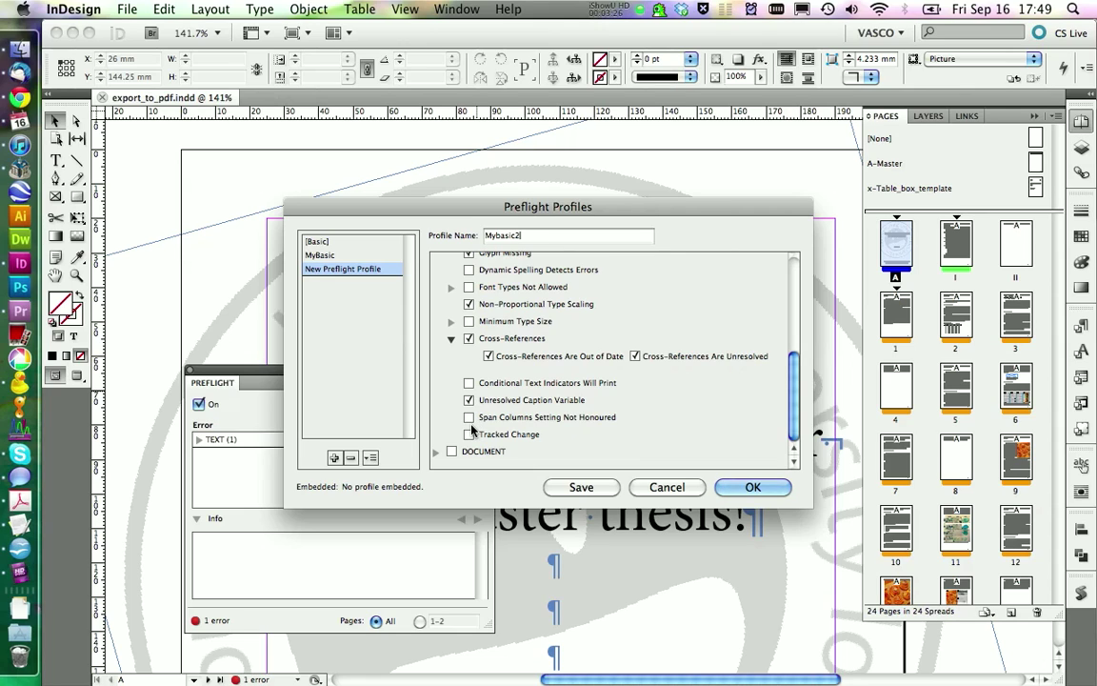
click(568, 489)
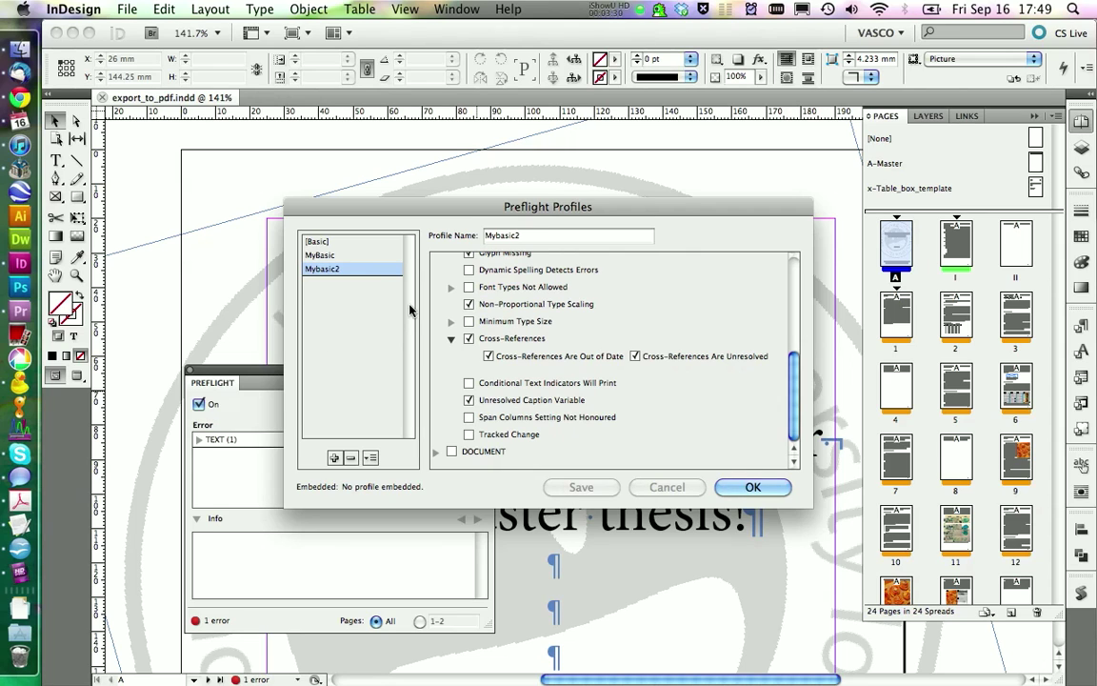
click(748, 488)
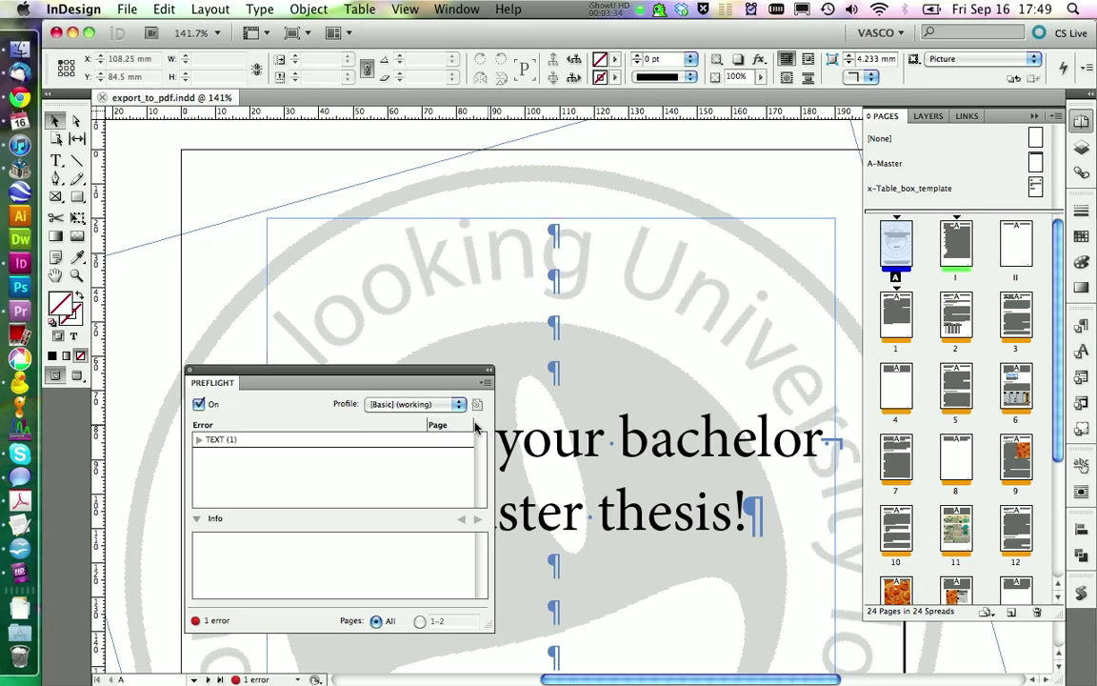
Step: Set the document's preflight profile to Mybasic2 and embed it in the document
click(391, 408)
click(388, 436)
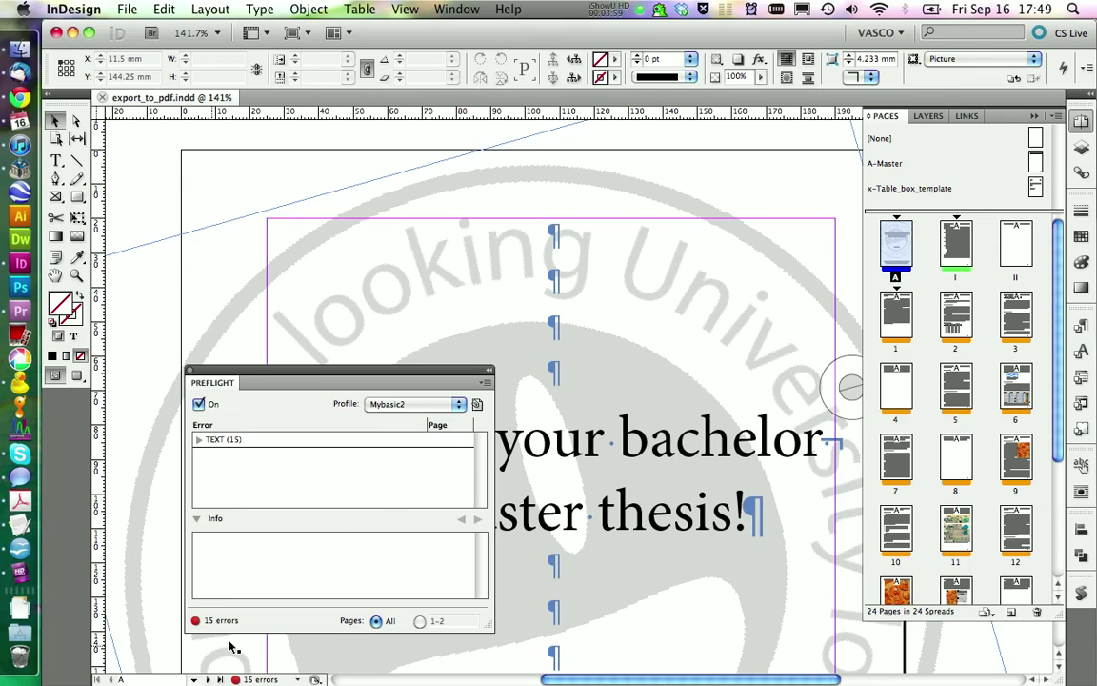
click(477, 404)
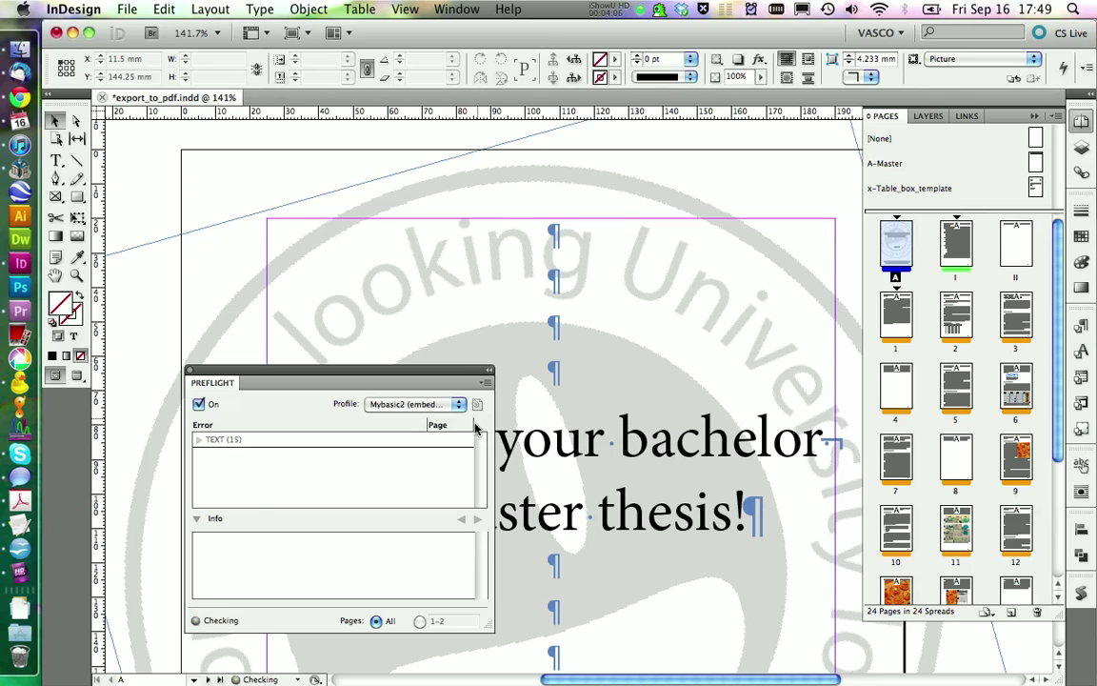
Step: Locate the overset text error on page 6 and enlarge the Figure 2 frame to about 91 mm high so the caption fits
click(198, 440)
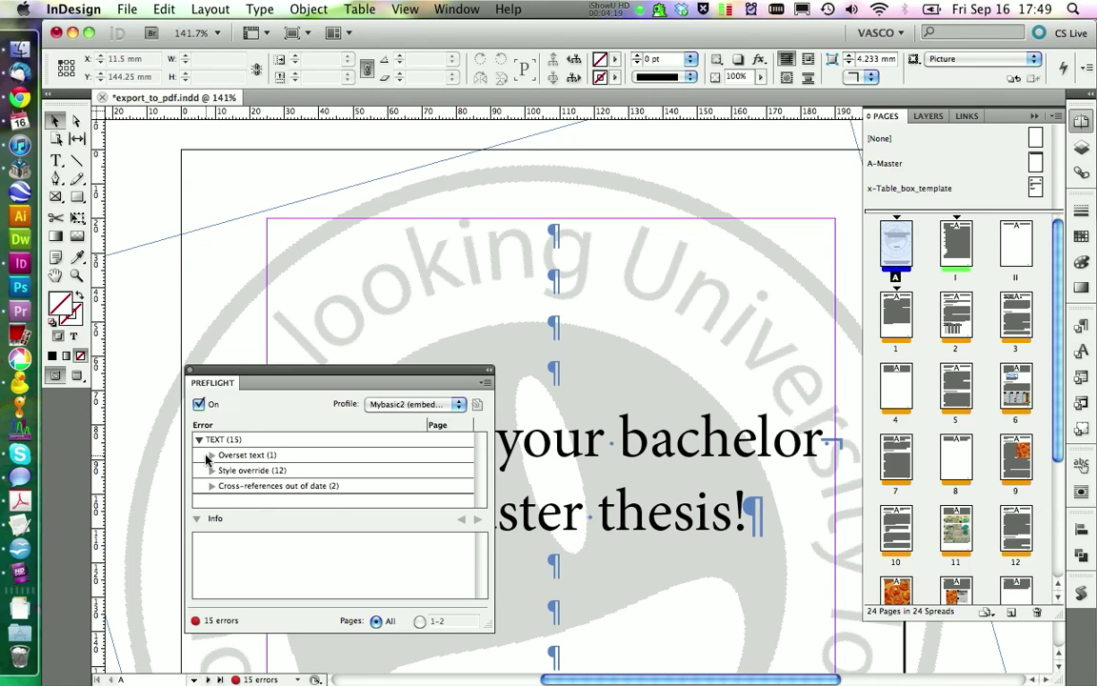
click(211, 456)
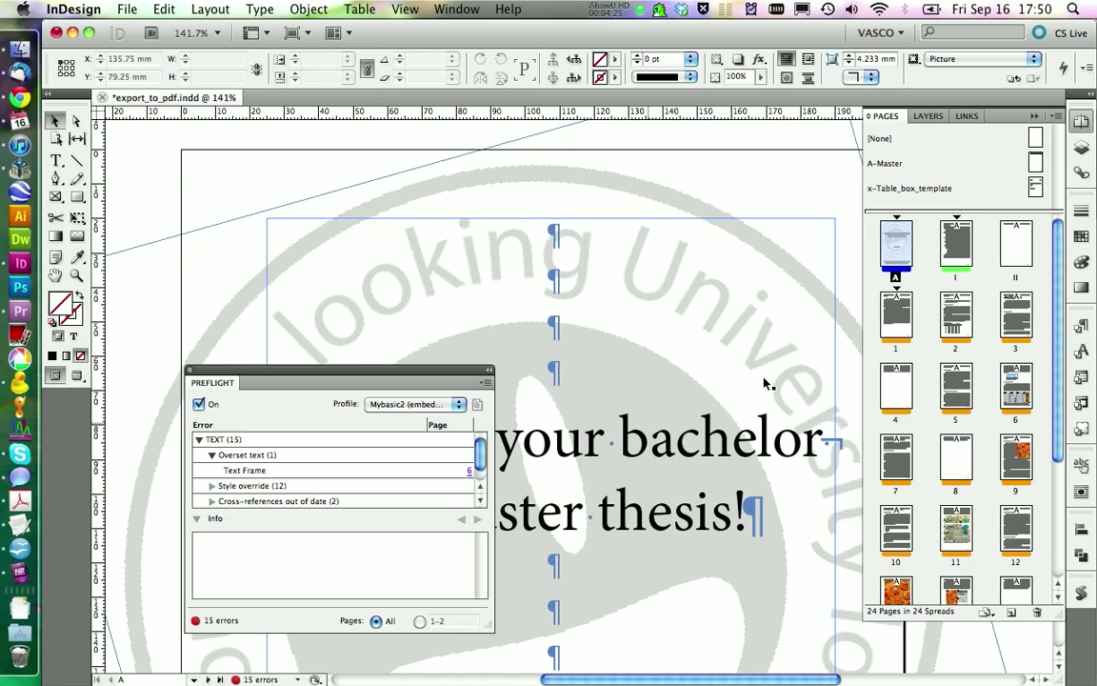
click(600, 429)
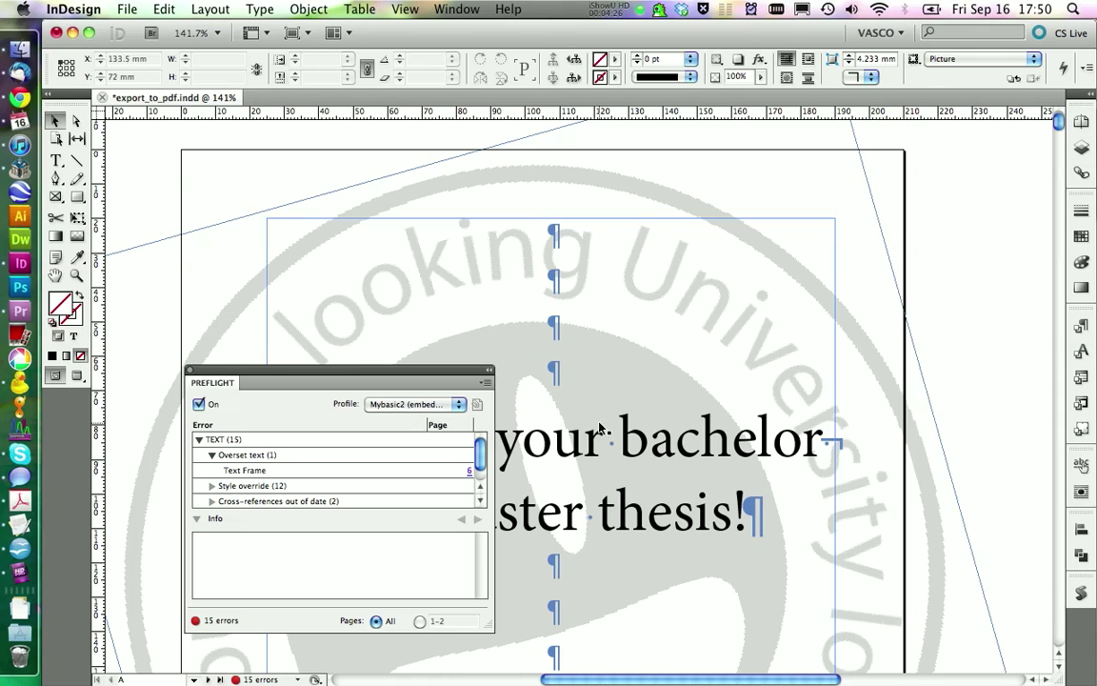
double_click(470, 471)
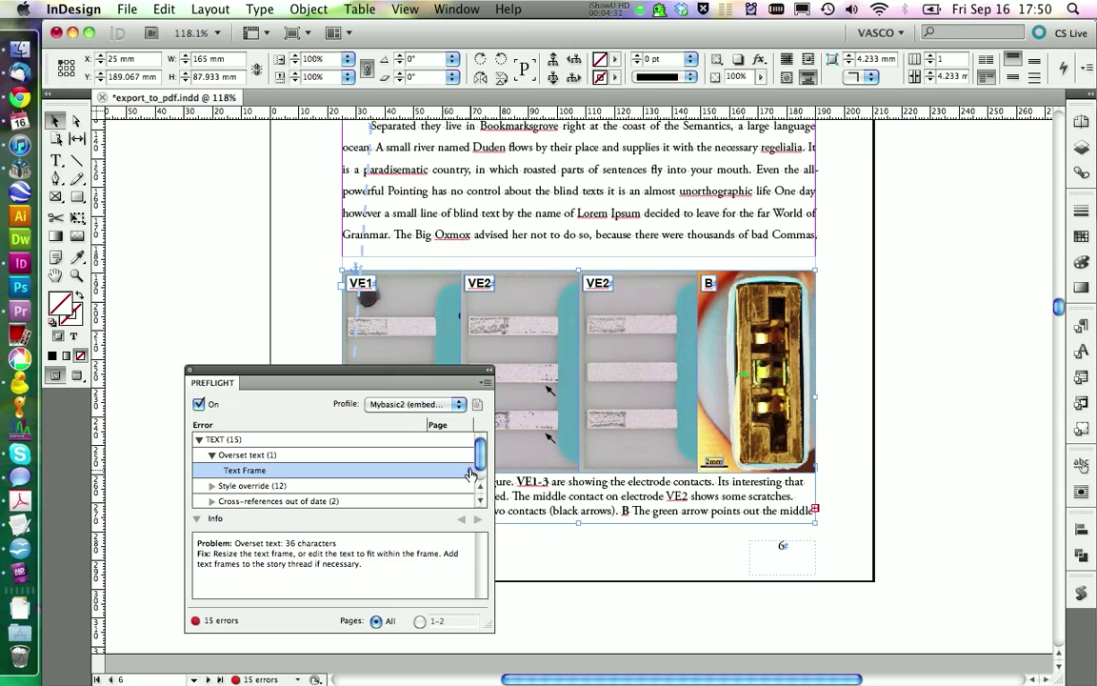
mouse_move(359, 373)
mouse_down()
mouse_move(186, 218)
mouse_move(204, 200)
mouse_up()
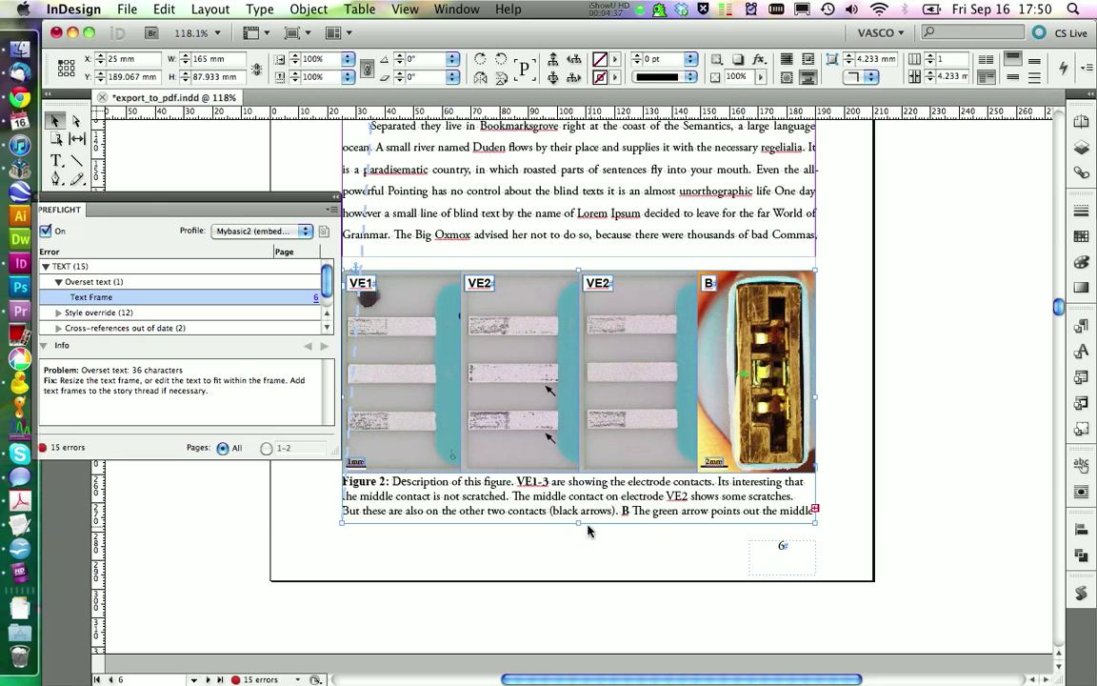
mouse_move(577, 525)
mouse_down()
mouse_move(586, 596)
mouse_move(577, 523)
mouse_up()
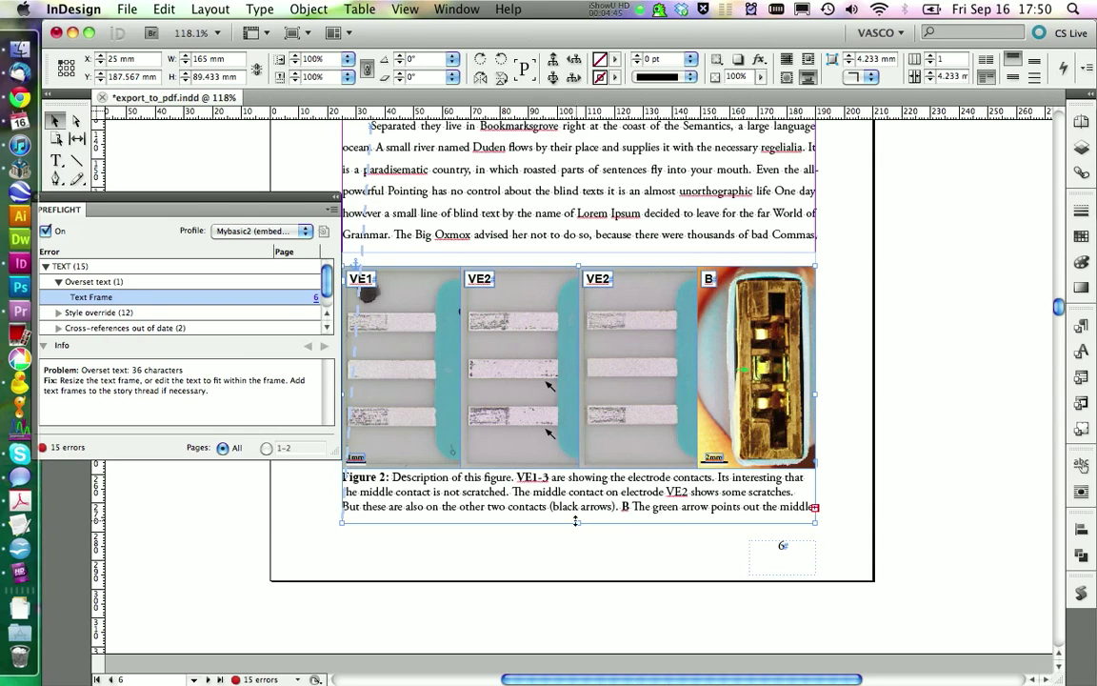
drag(576, 520, 583, 532)
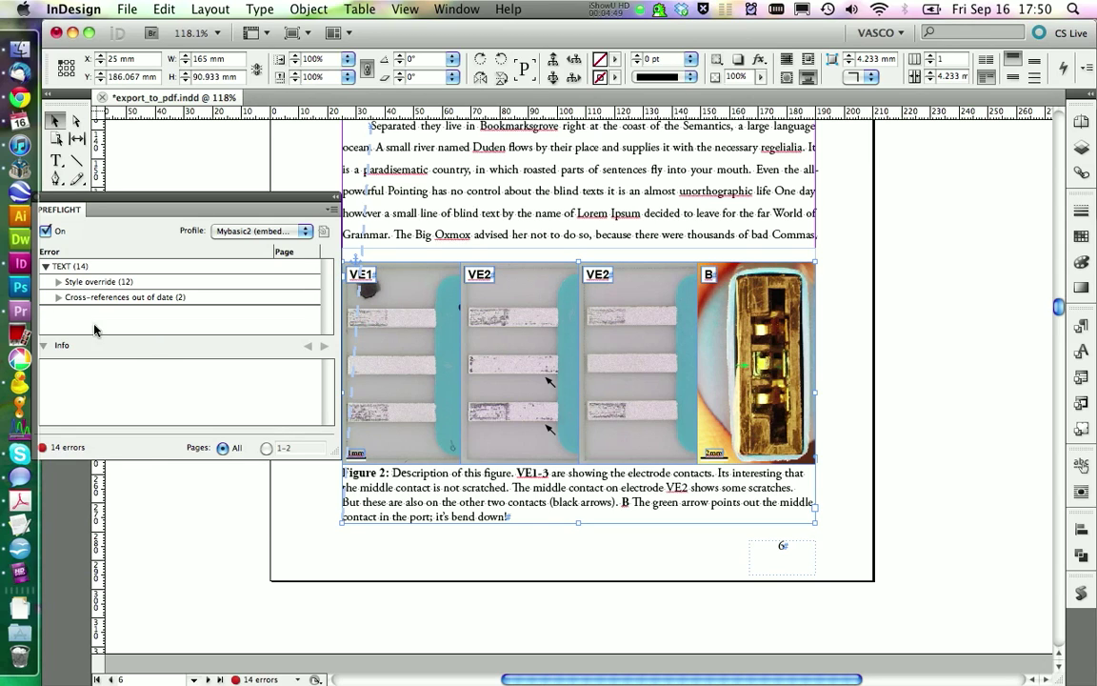
Step: Locate the out-of-date cross-references on page 7 and update Figure 1 and Figure 3
click(59, 296)
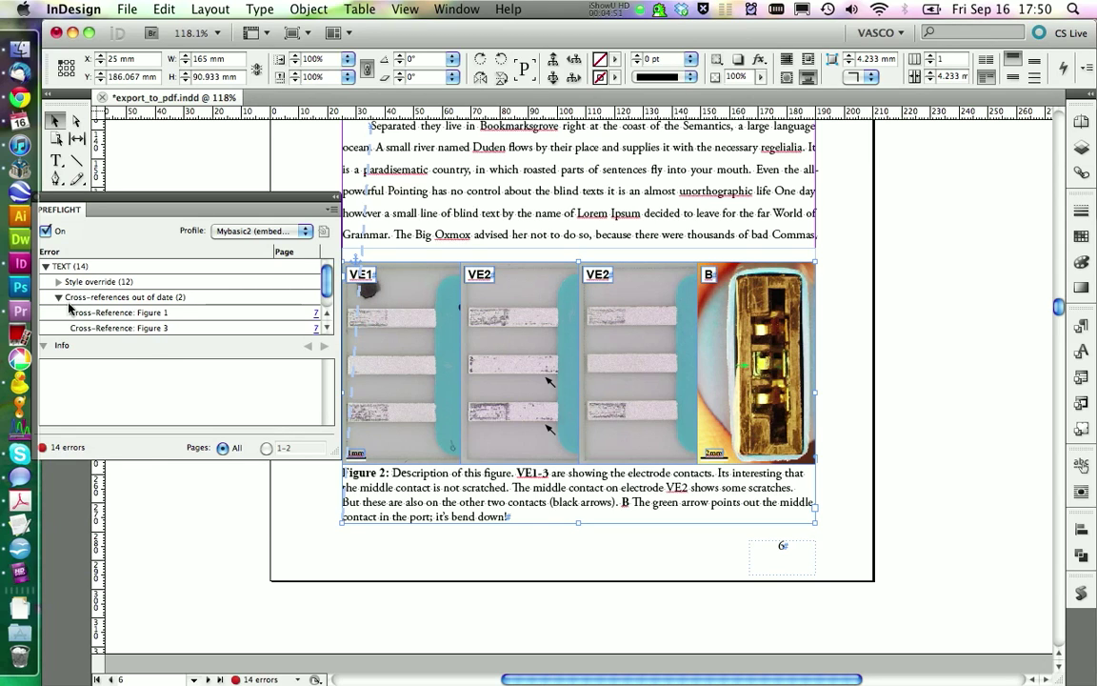
click(316, 313)
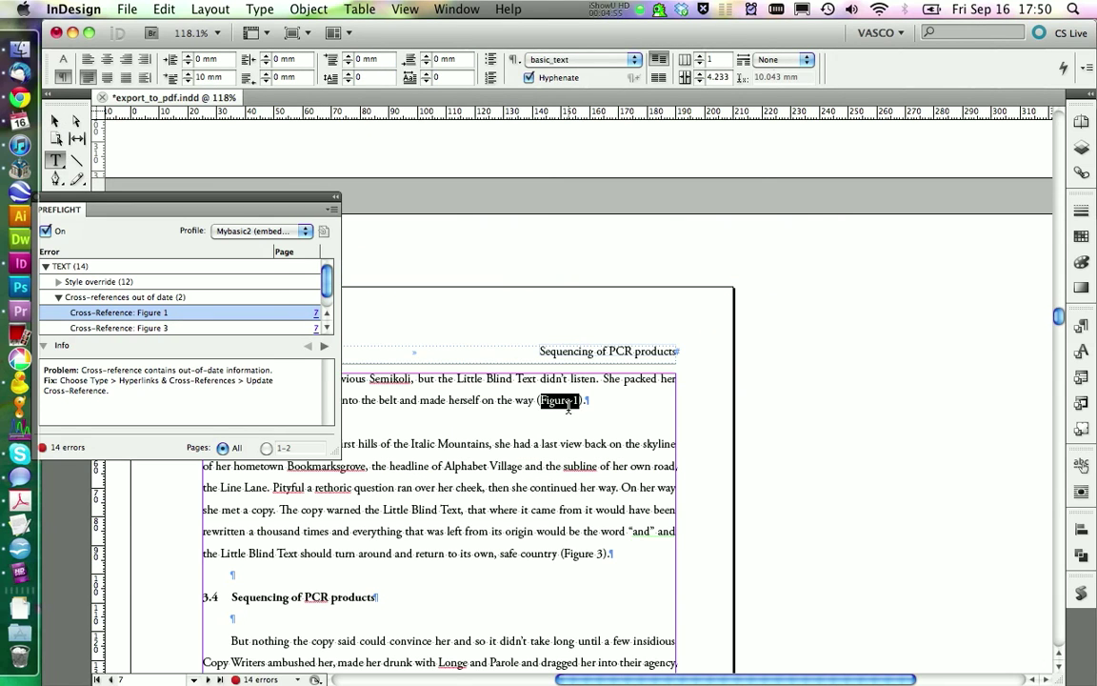
click(1083, 467)
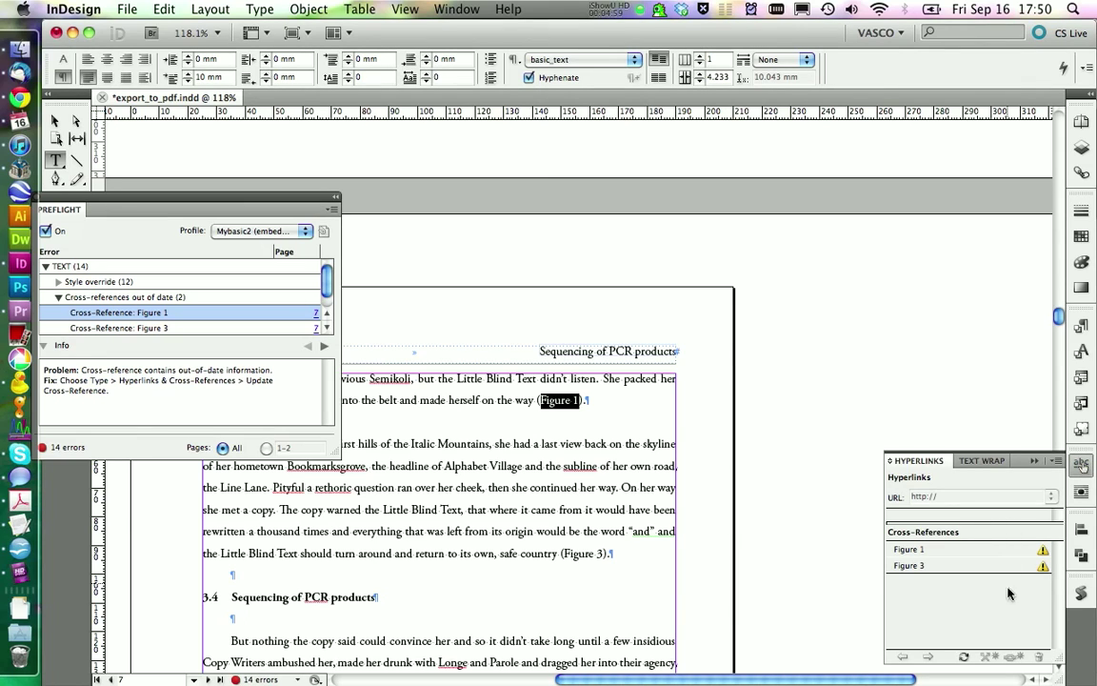
click(964, 659)
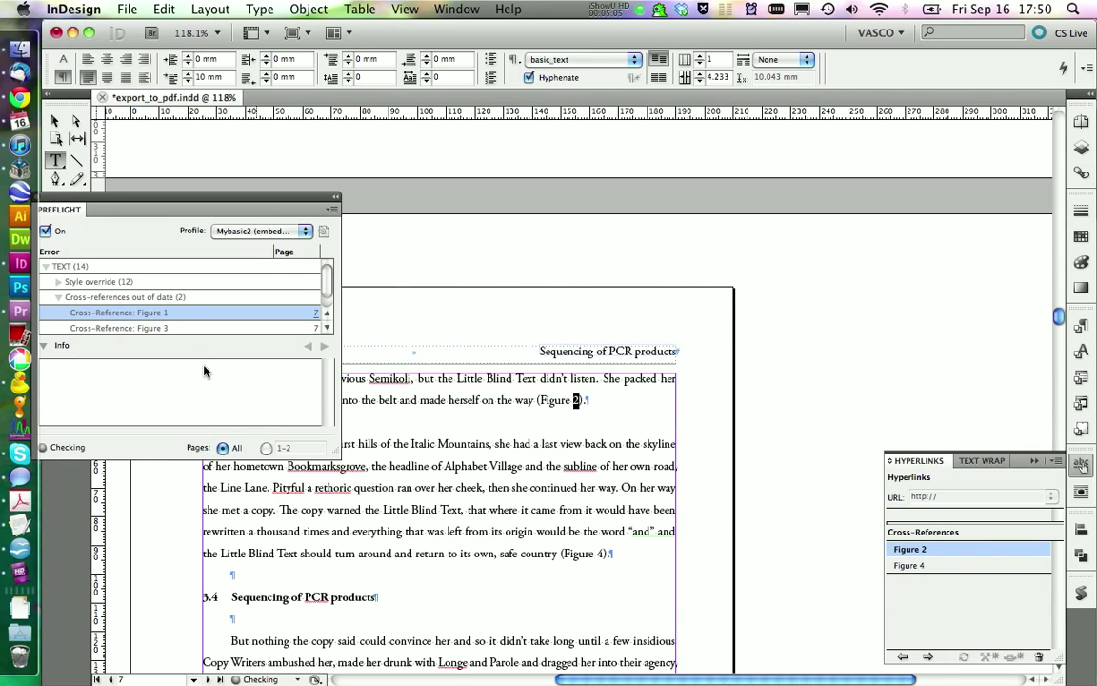
Step: Locate the 'Des' style override in the Figure 2 caption on page 6 and clear its paragraph style overrides
click(59, 282)
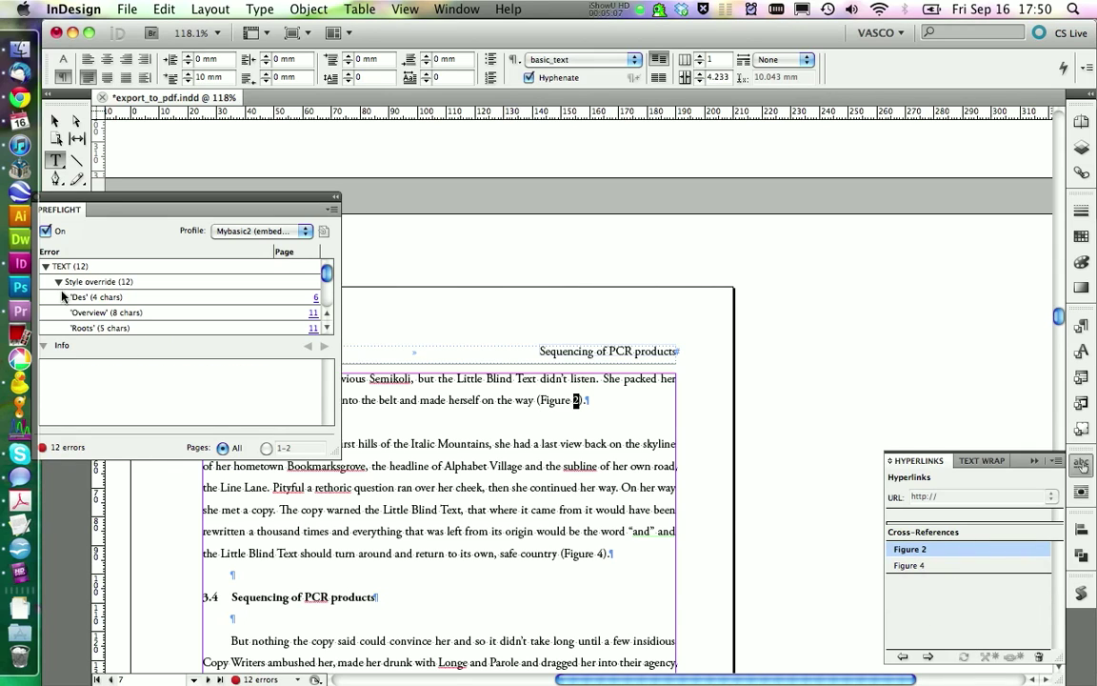
click(315, 296)
scroll(405, 309, up, 5)
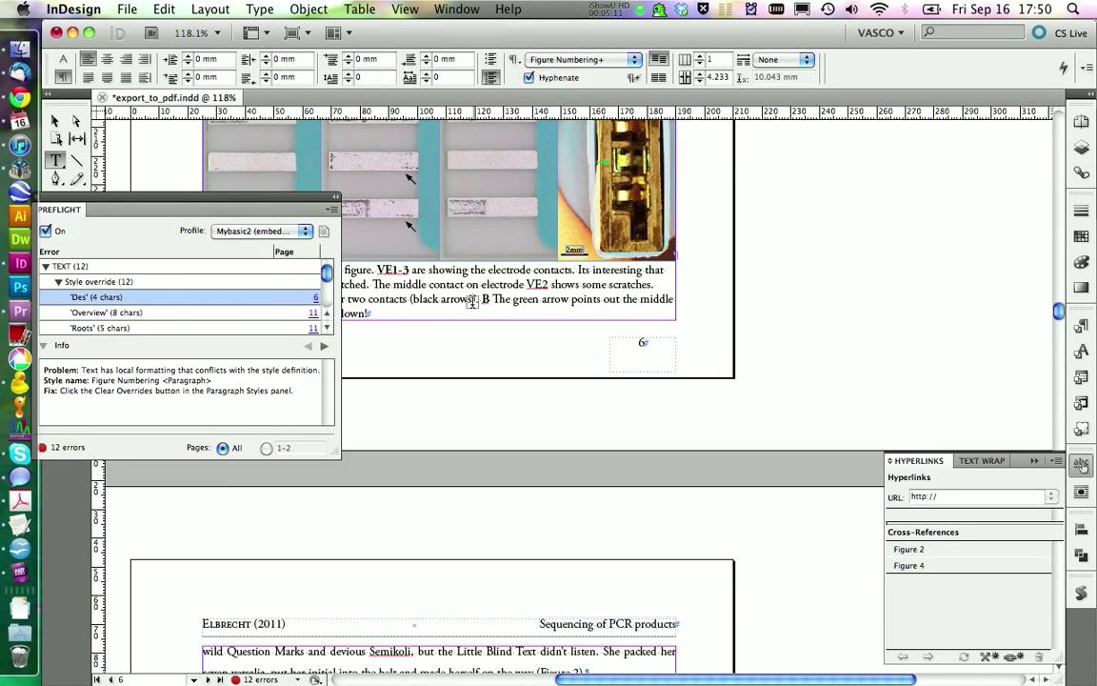
drag(233, 204, 907, 97)
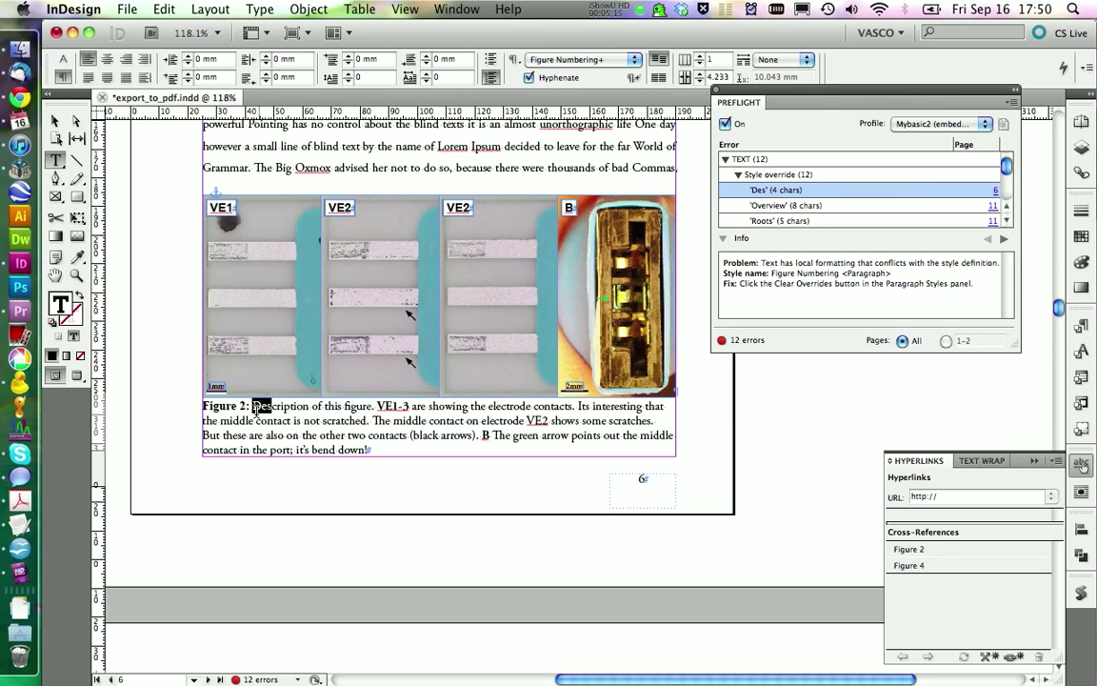
click(1081, 326)
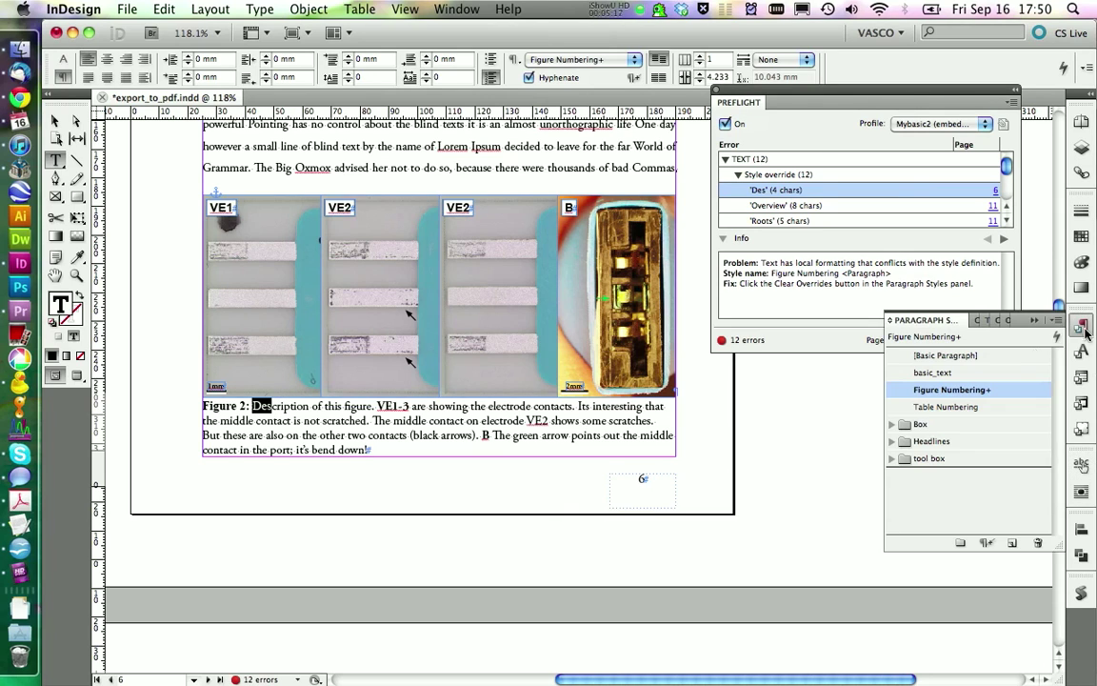
click(986, 543)
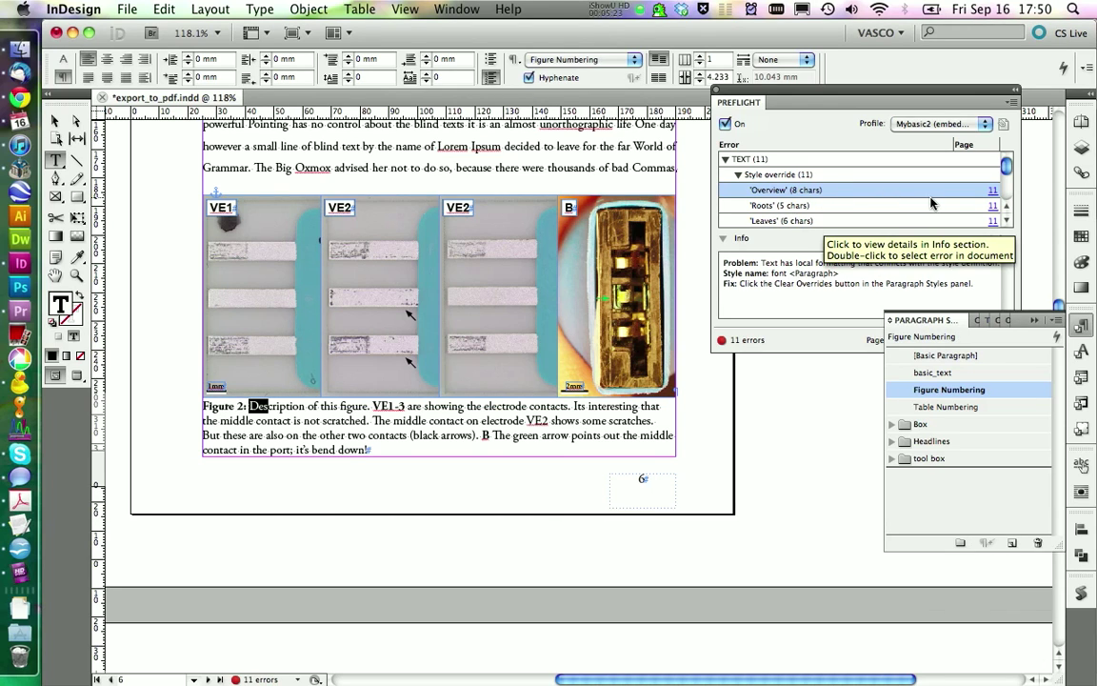
Step: Locate the 'Overview' style override on page 11 and examine the labels around the leaf and root pictures
click(991, 191)
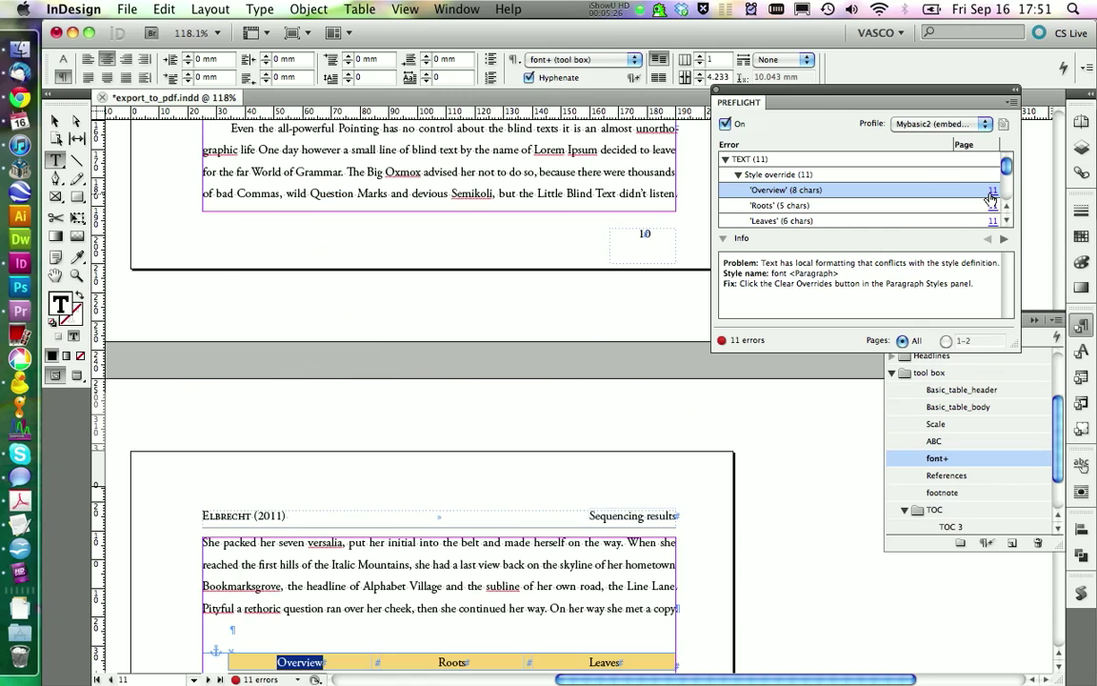
scroll(439, 464, down, 5)
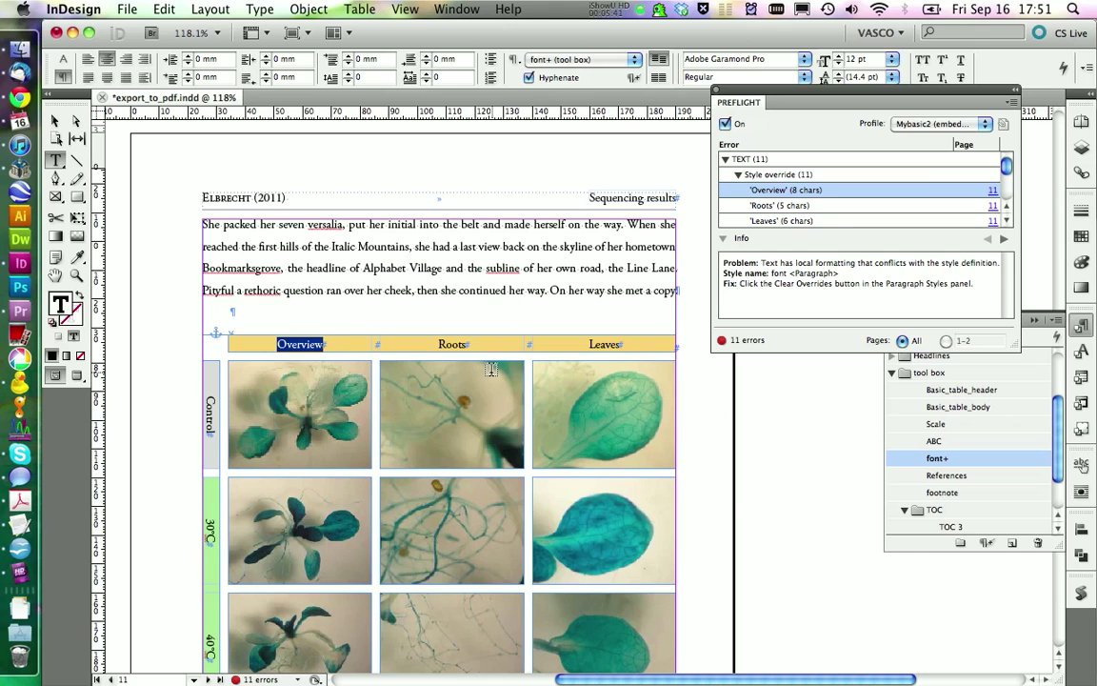
scroll(793, 180, down, 2)
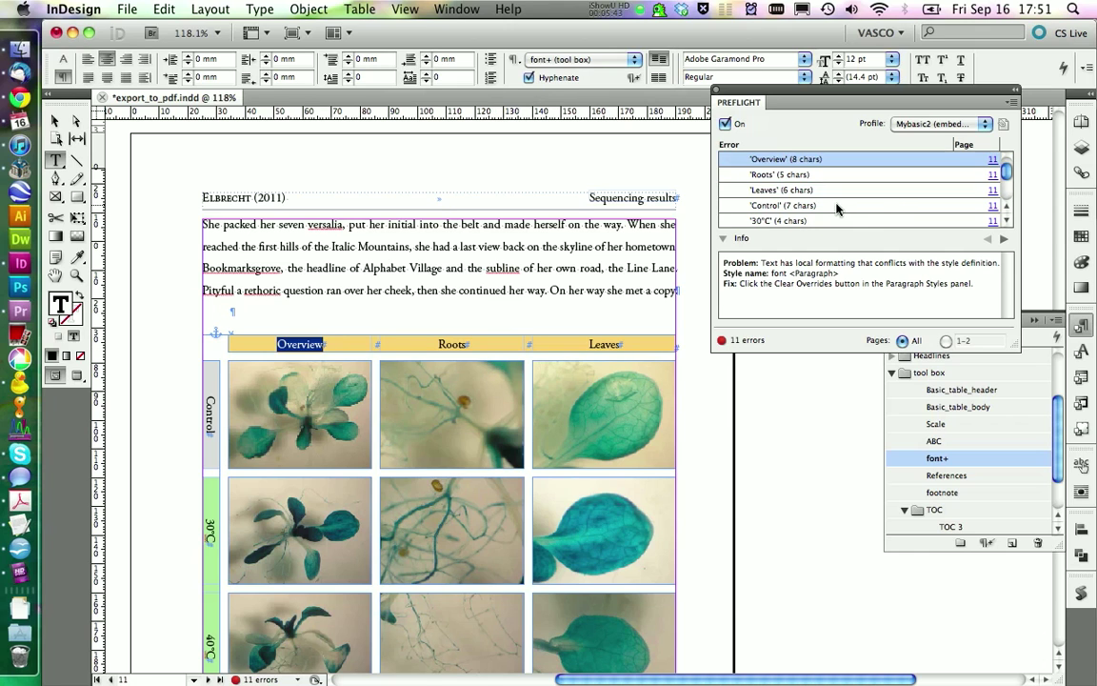
Step: Locate the 'This is a figure containi...' style override in the Figure 6 caption on page 14 and clear its paragraph style overrides
scroll(837, 207, down, 4)
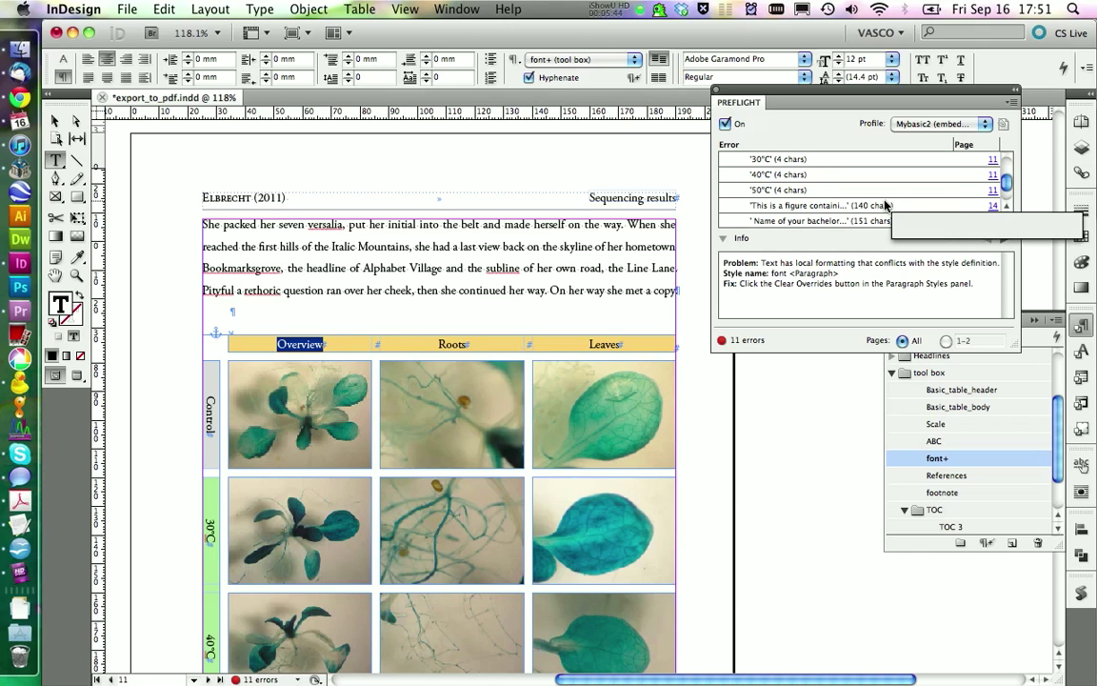
click(992, 206)
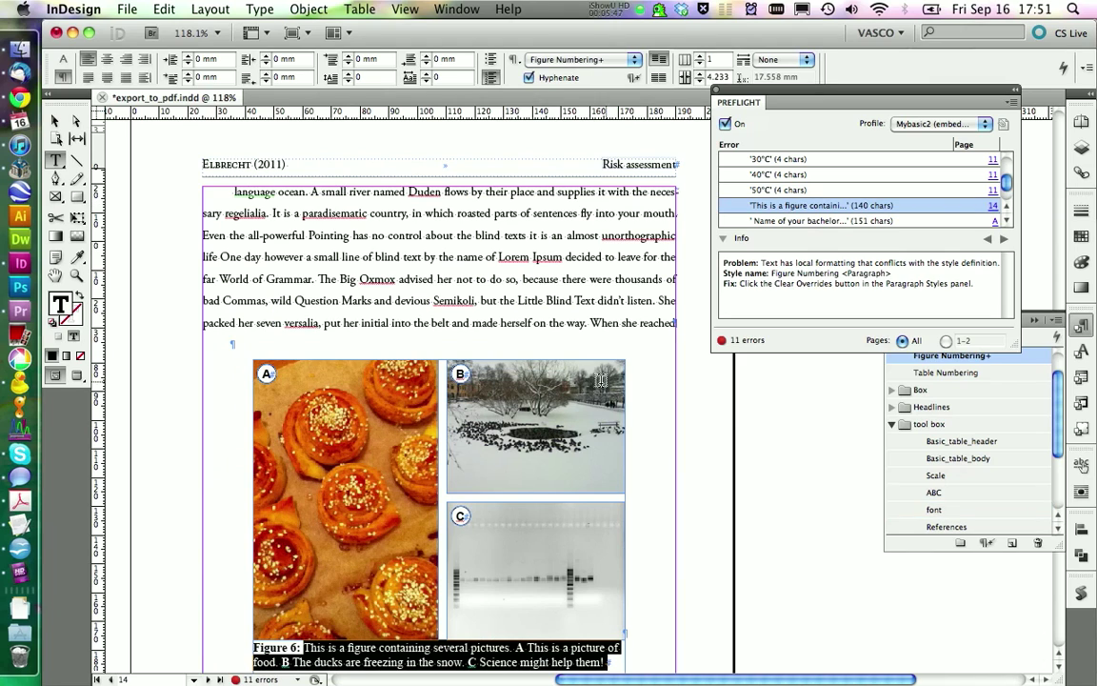
scroll(601, 380, down, 1)
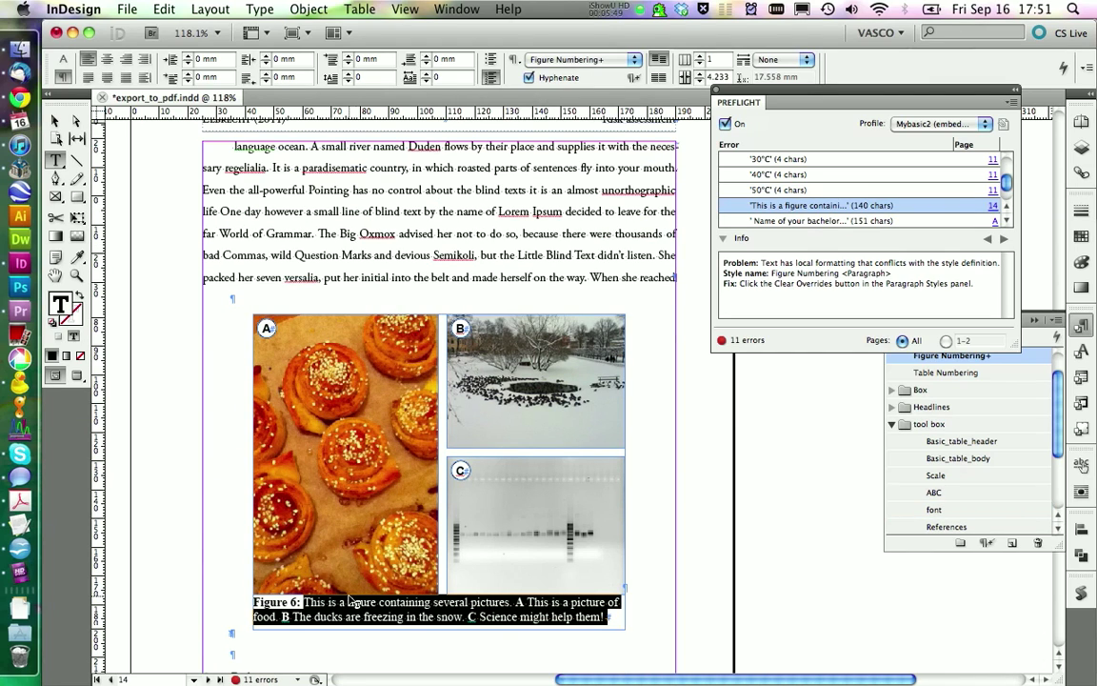
click(986, 543)
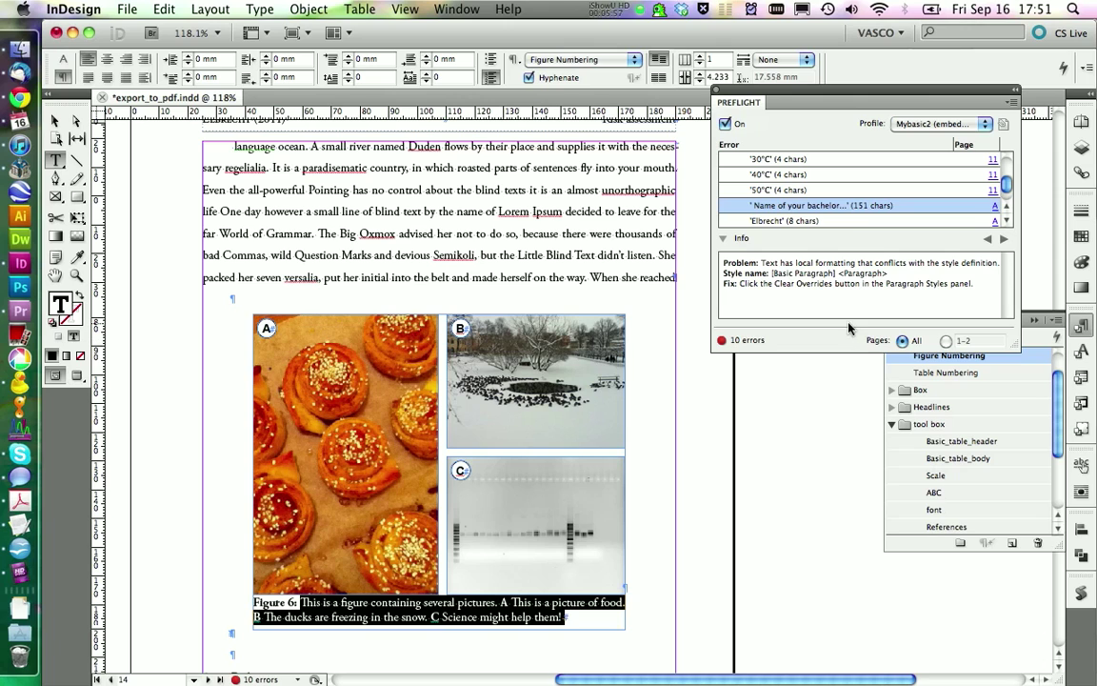
Step: Locate the 'Name of your bachelor...' style override on cover page A and review the affected title text and the remaining errors
click(994, 211)
scroll(551, 312, up, 3)
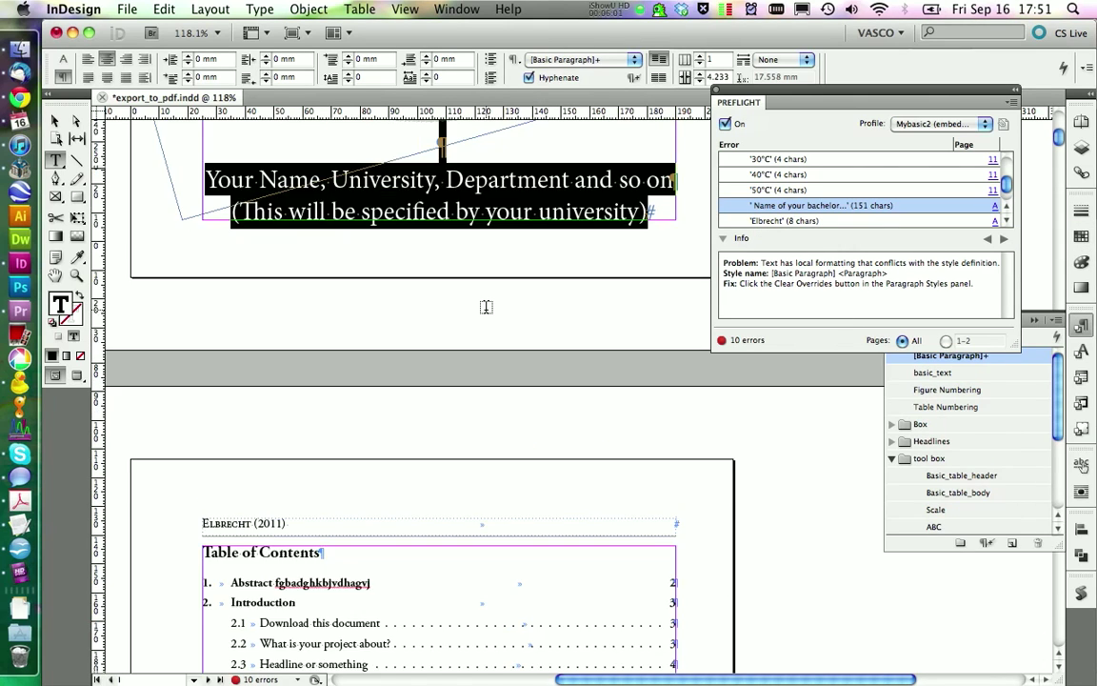
scroll(467, 315, up, 3)
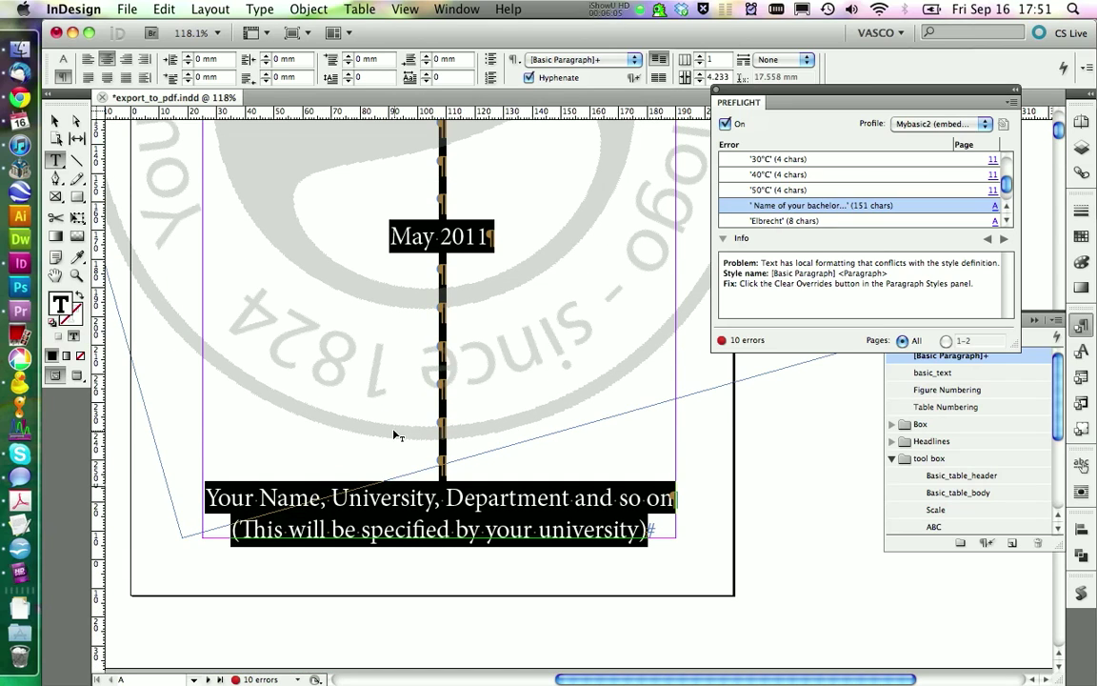
double_click(855, 189)
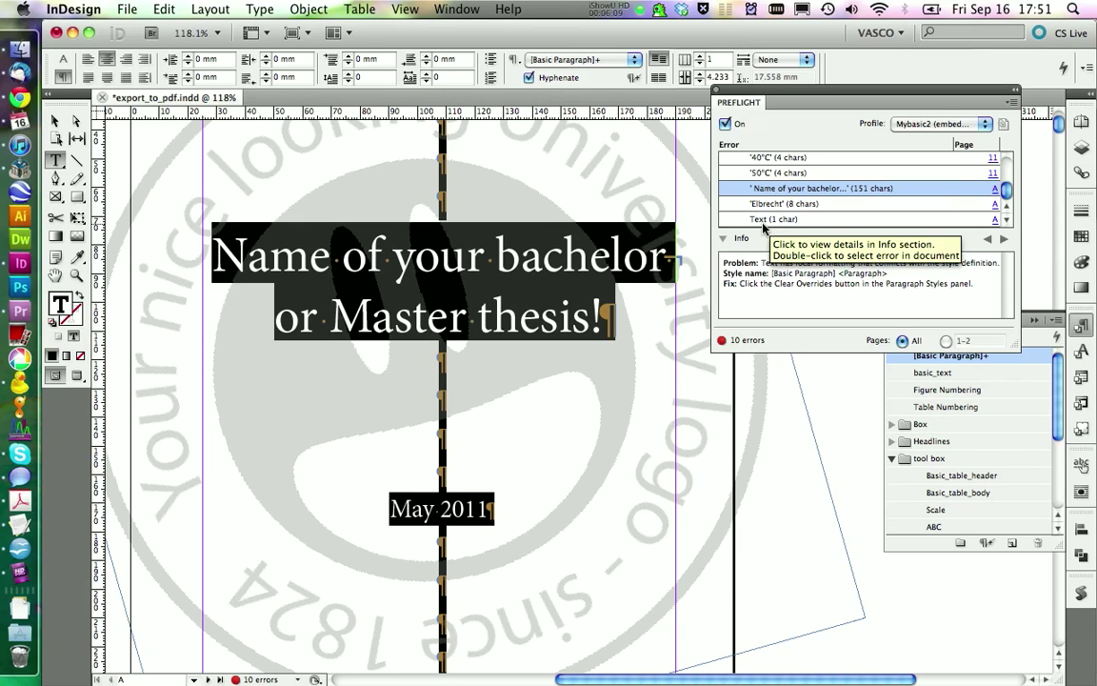
scroll(840, 221, up, 4)
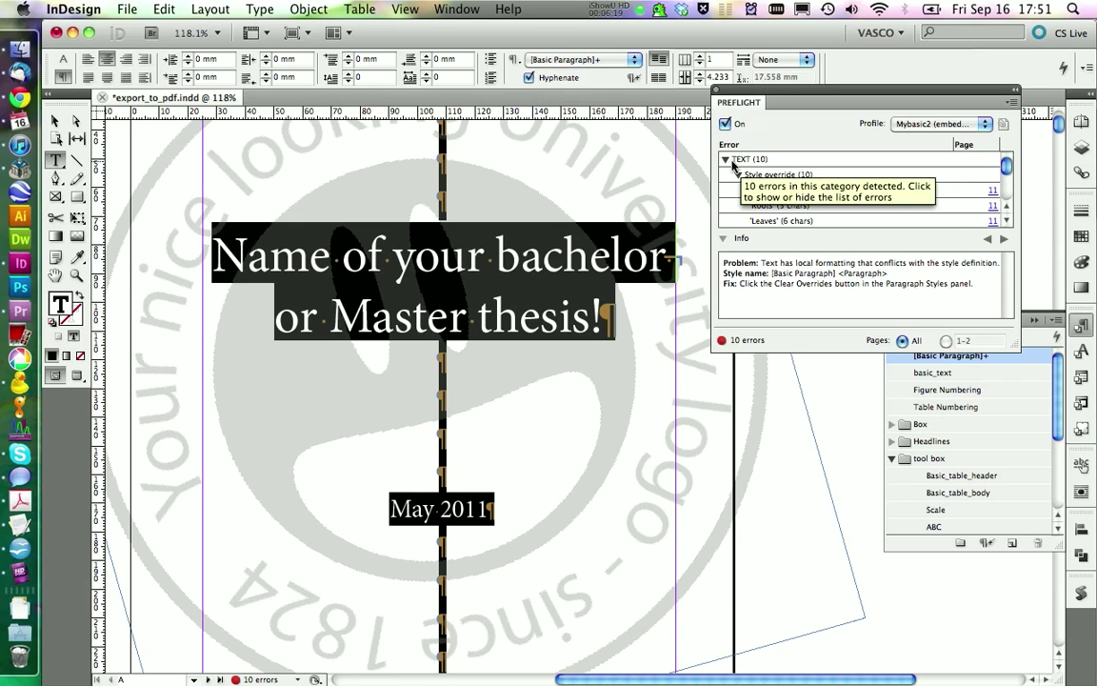
Step: Close the preflight and paragraph style lists and fit the cover spread in the window
click(716, 90)
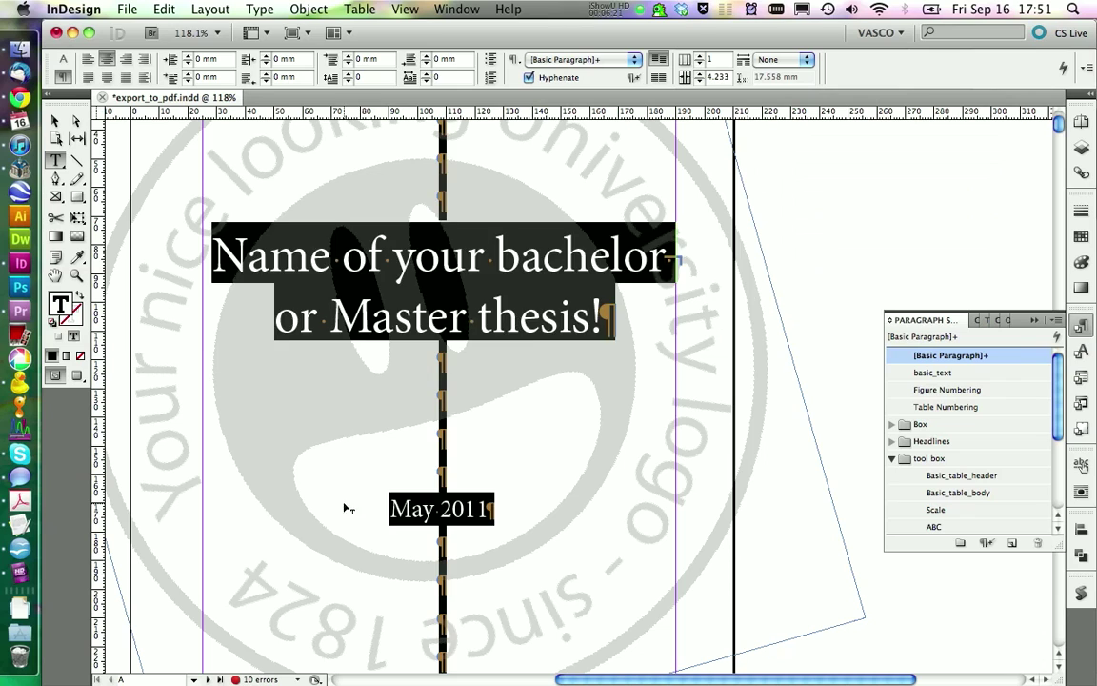
click(489, 415)
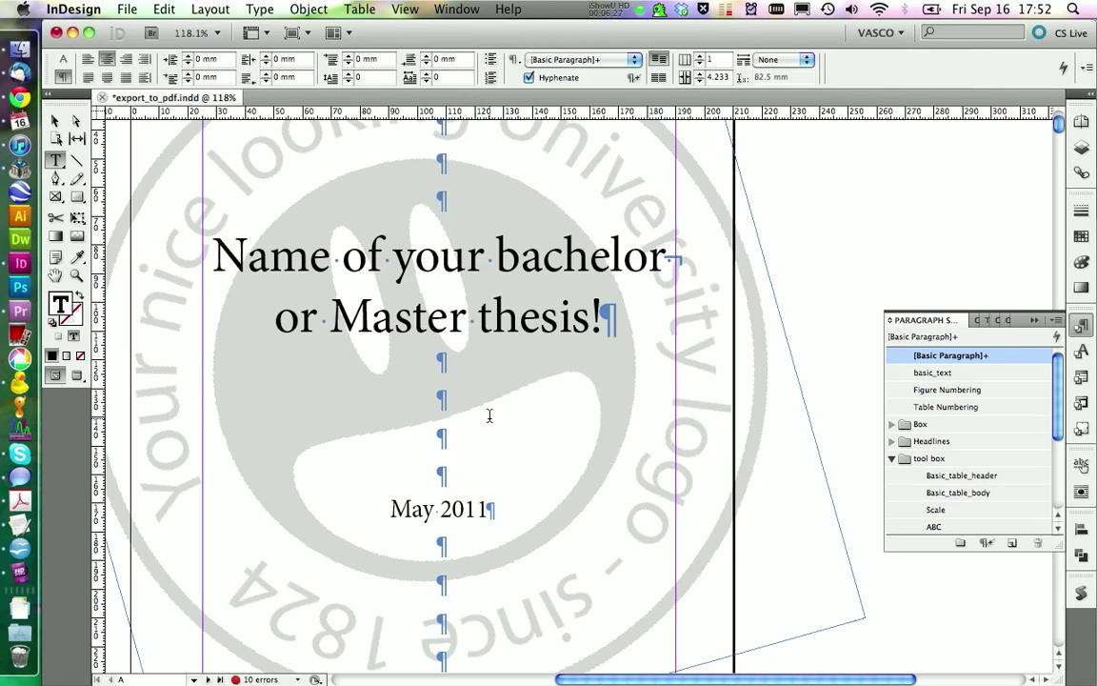
click(408, 8)
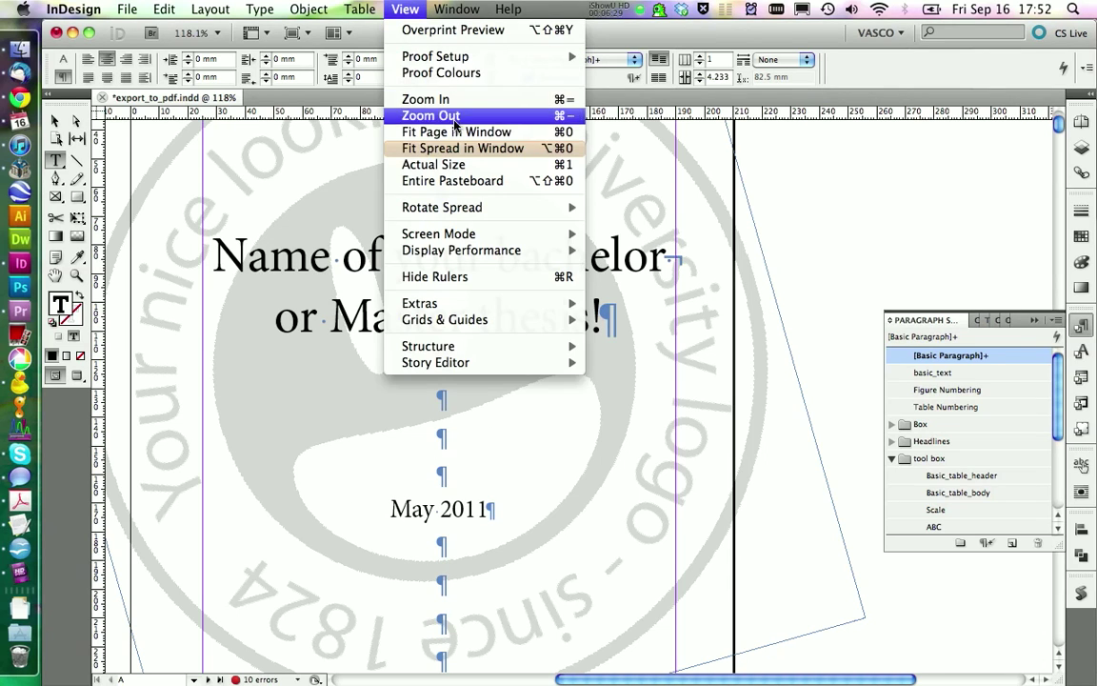
click(497, 147)
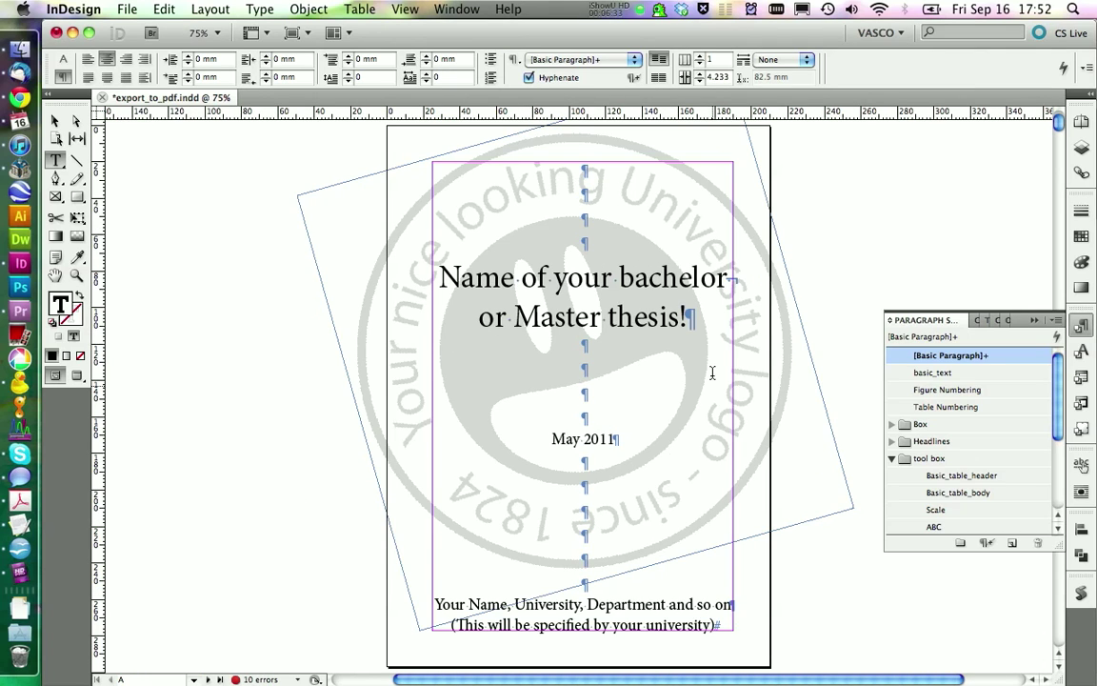
click(976, 297)
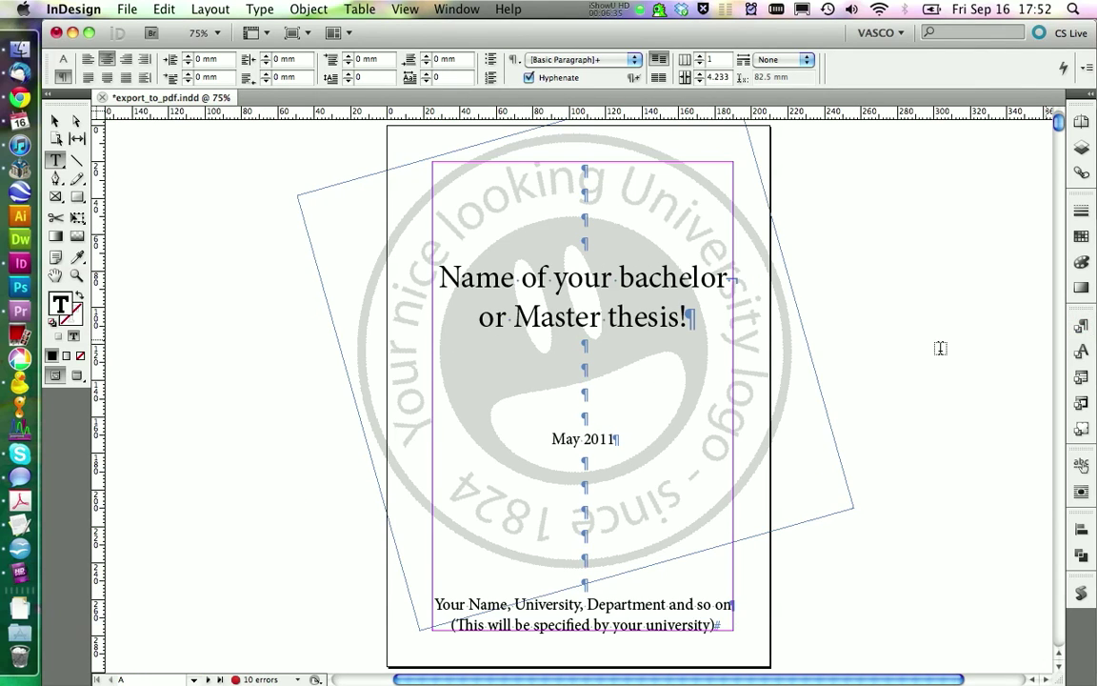
Step: Update the table of contents on page I
scroll(620, 422, down, 3)
scroll(574, 445, down, 8)
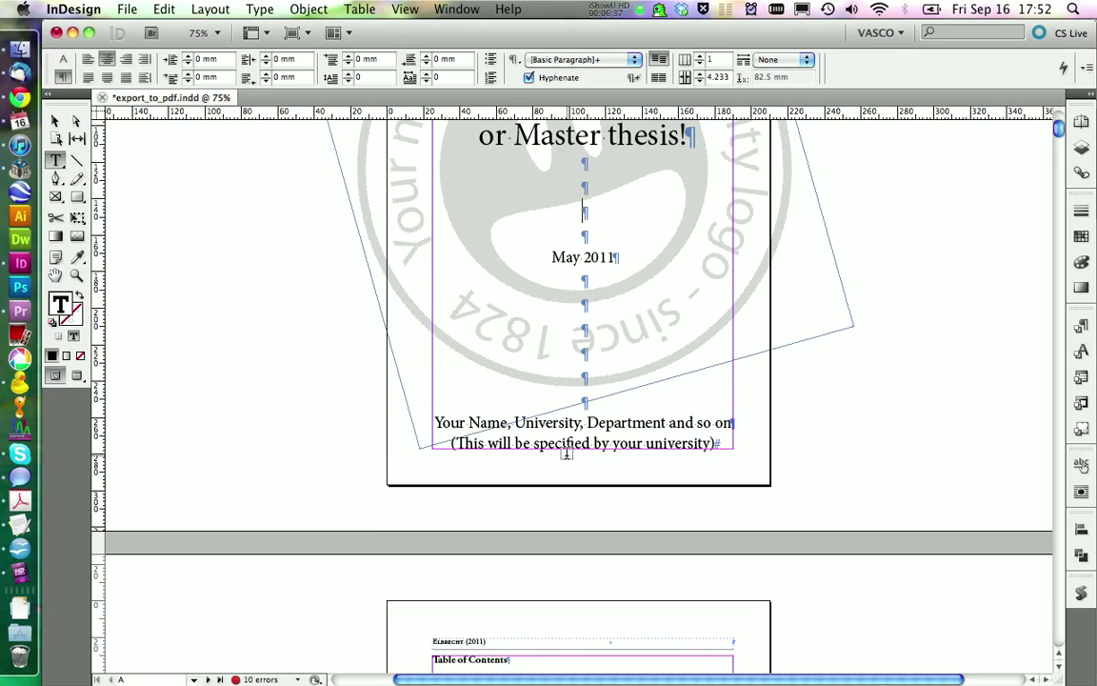
scroll(537, 450, down, 2)
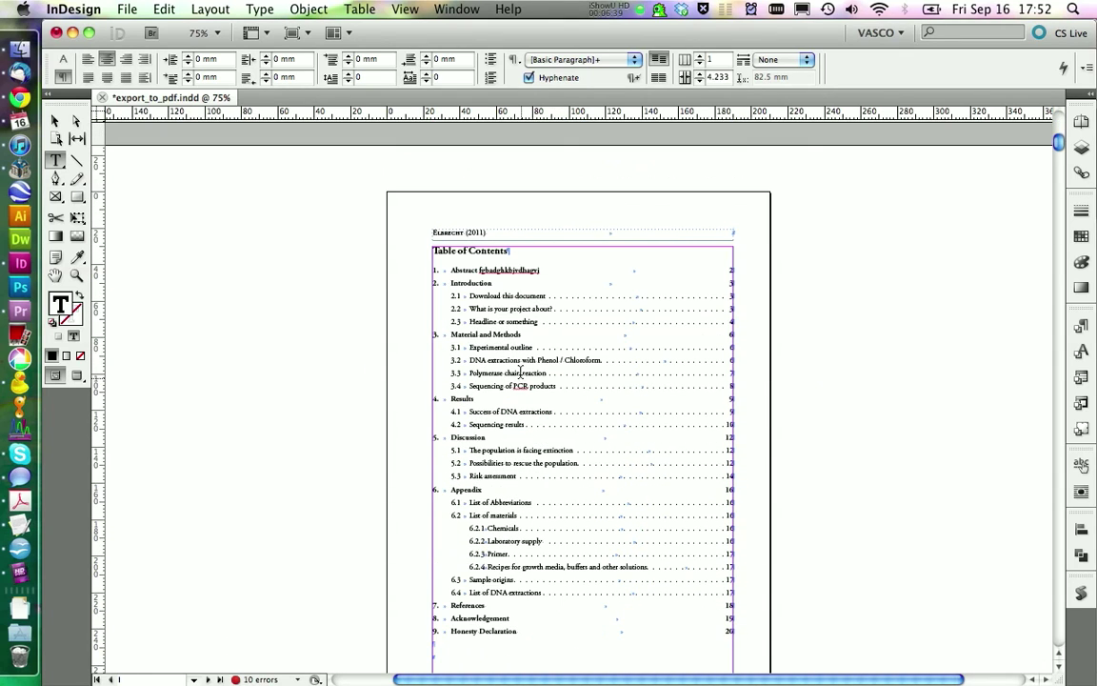
click(515, 315)
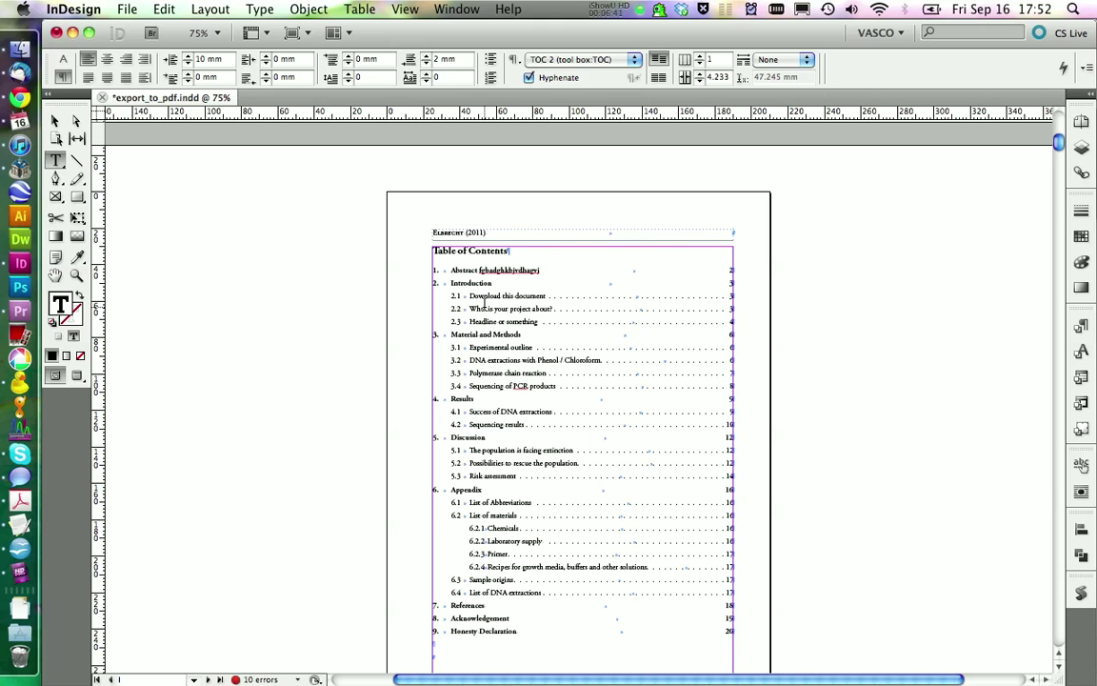
click(224, 12)
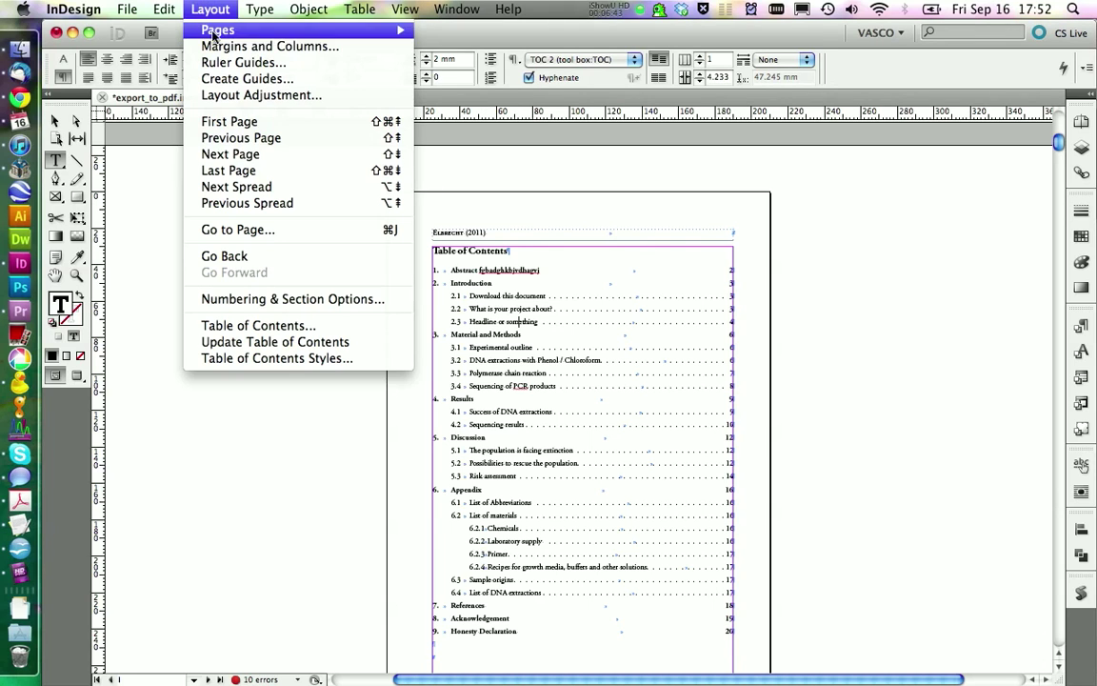
click(246, 342)
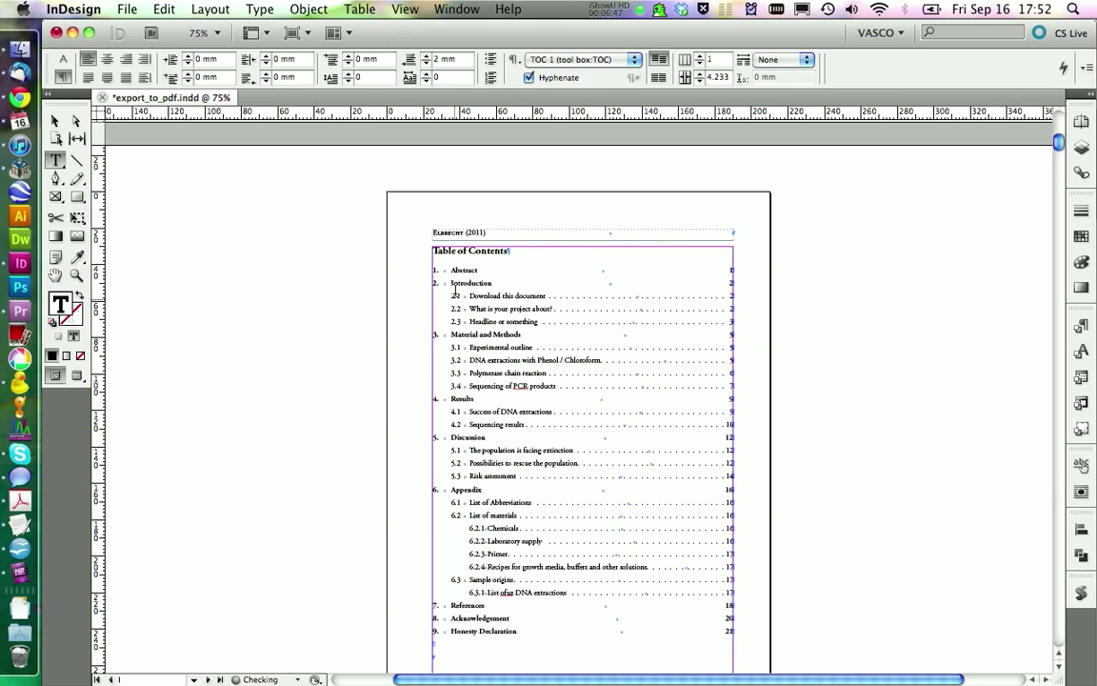
Step: Delete the blank page II between the table of contents and the Abstract page
scroll(584, 404, down, 3)
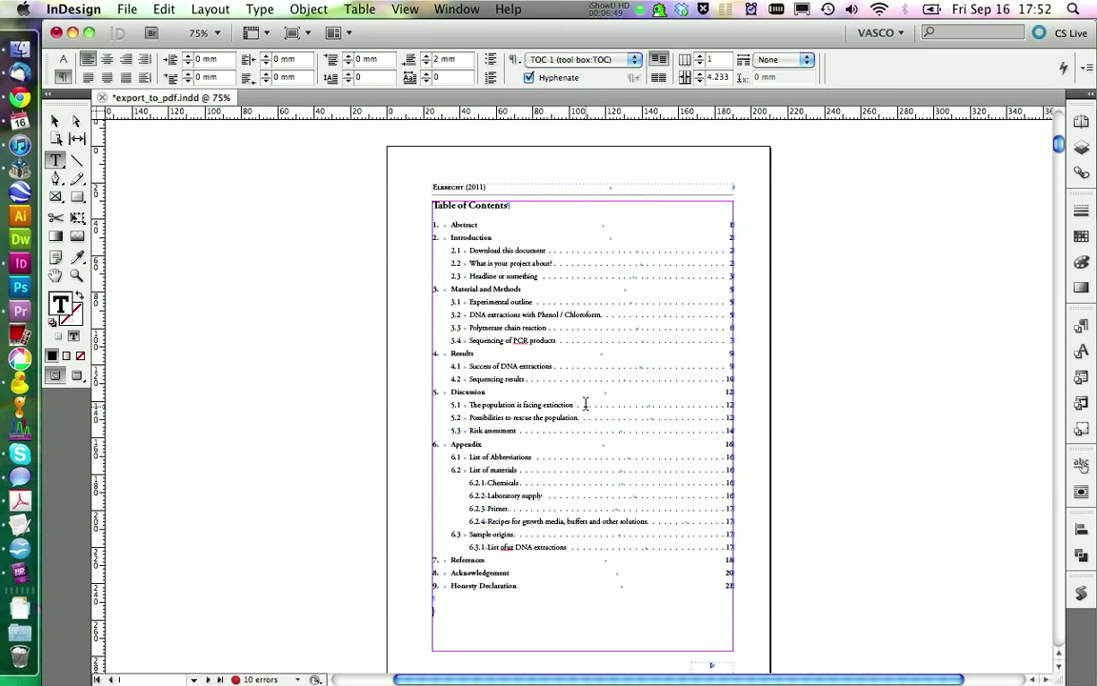
scroll(548, 358, down, 15)
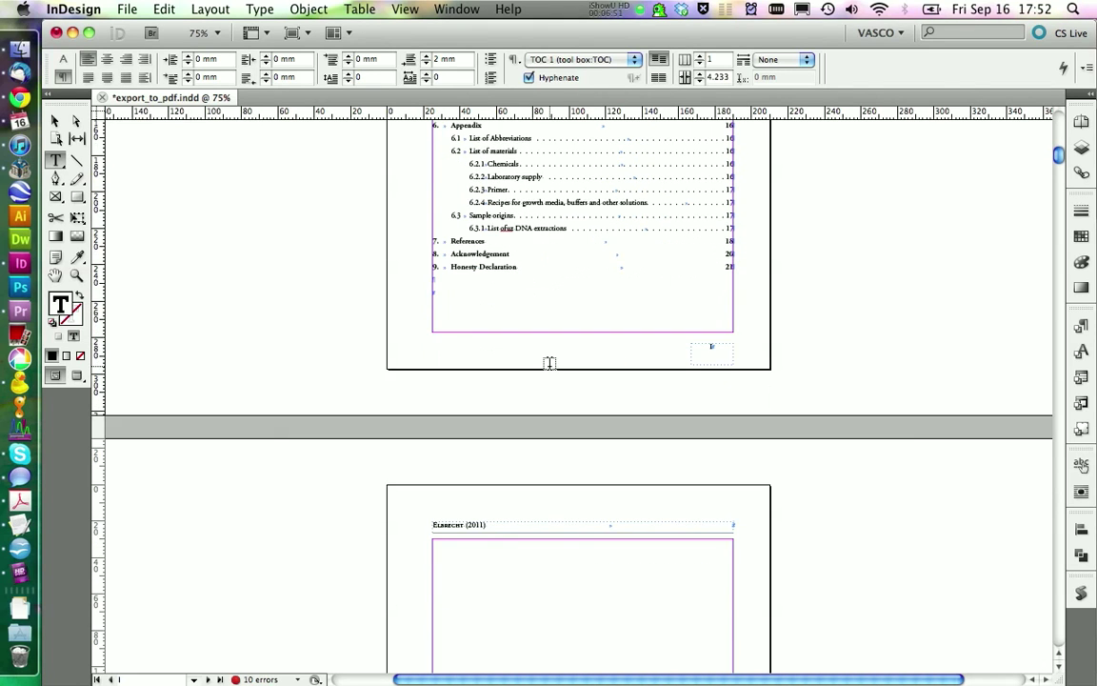
scroll(548, 355, down, 15)
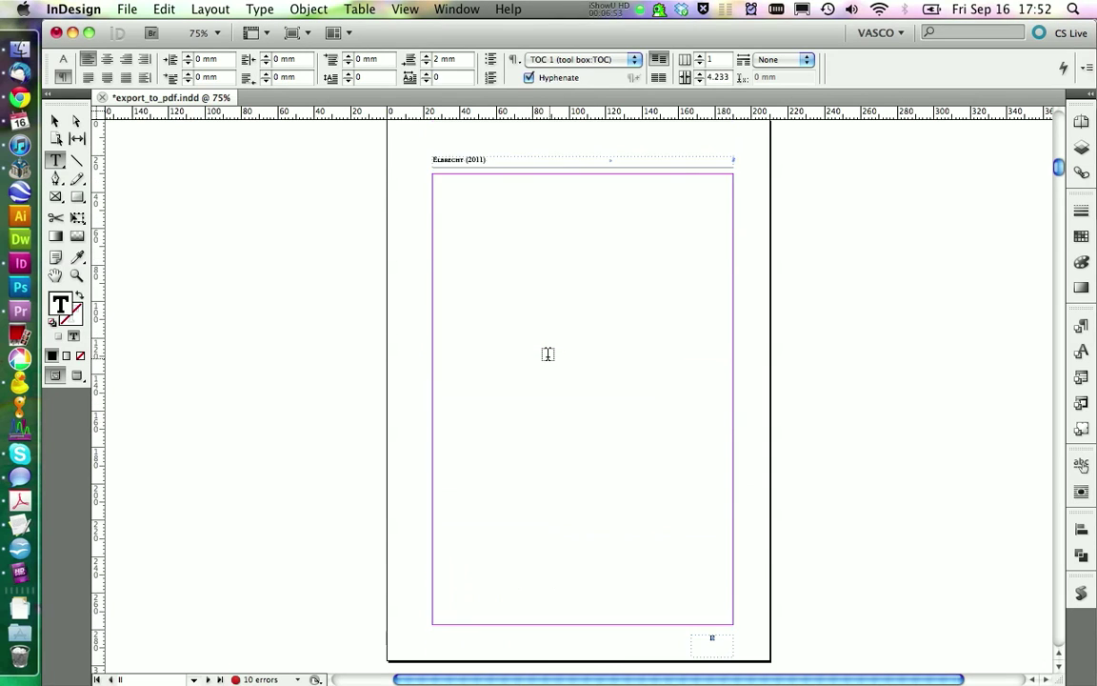
scroll(546, 352, up, 7)
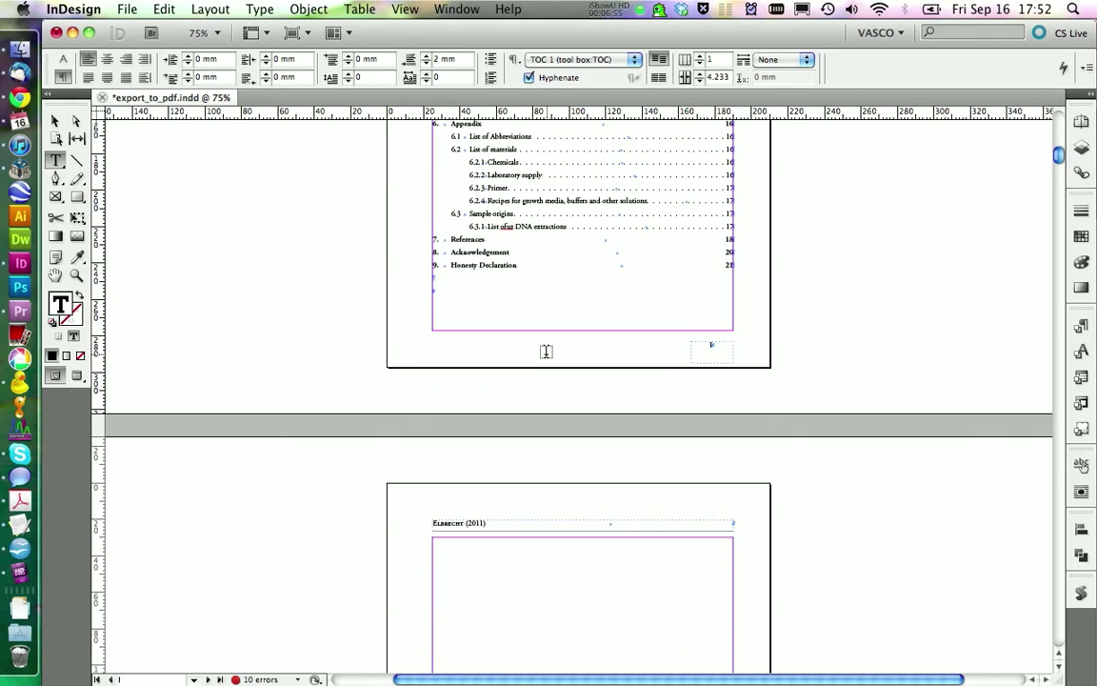
scroll(541, 350, down, 9)
scroll(537, 357, down, 6)
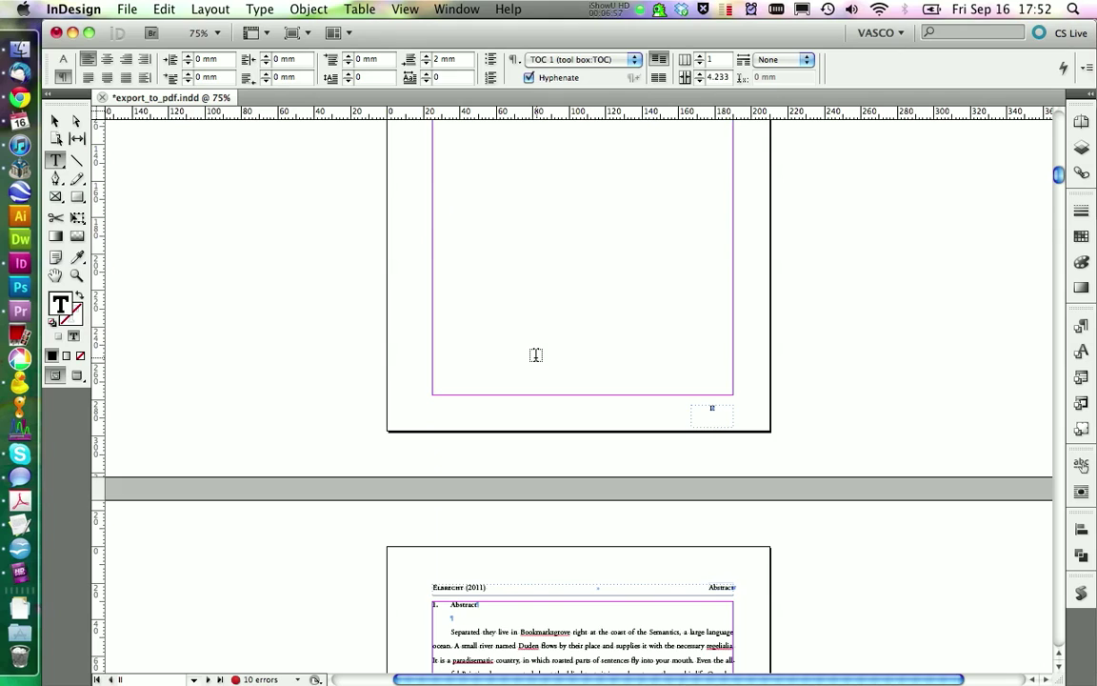
scroll(535, 355, up, 3)
scroll(532, 362, up, 2)
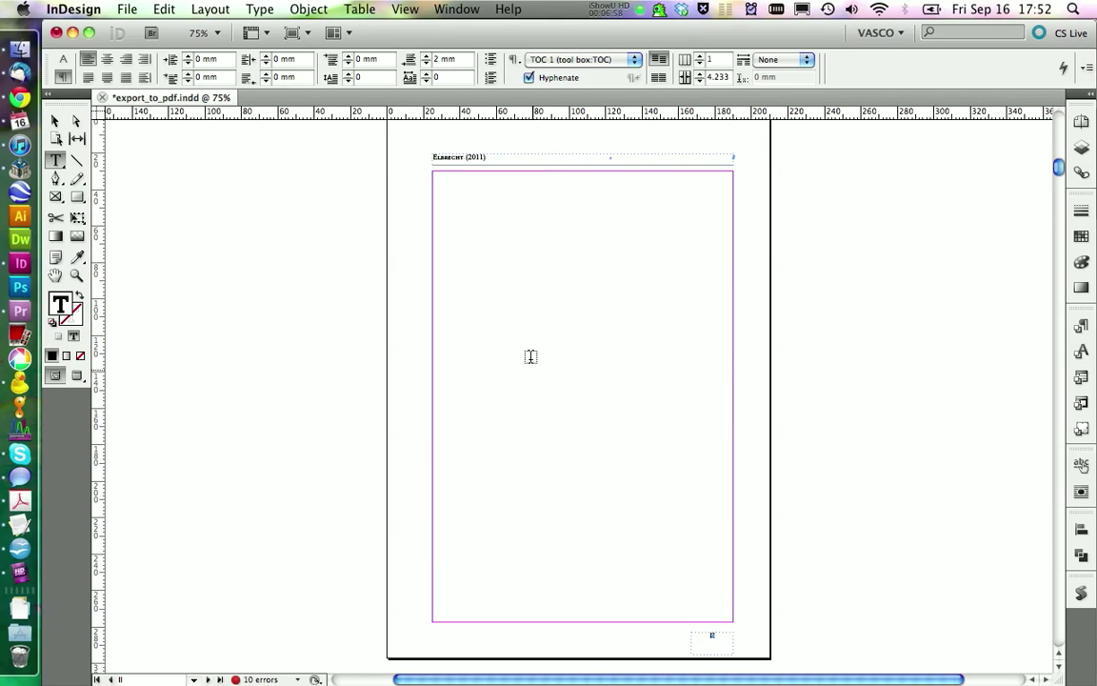
click(514, 278)
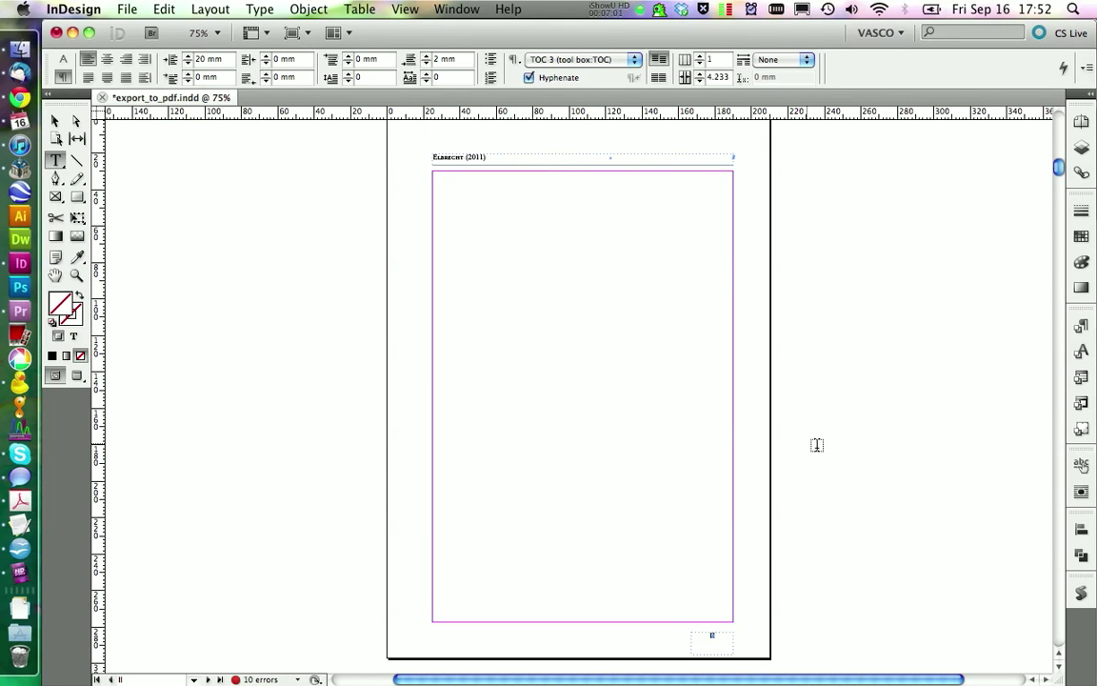
key(super+F12)
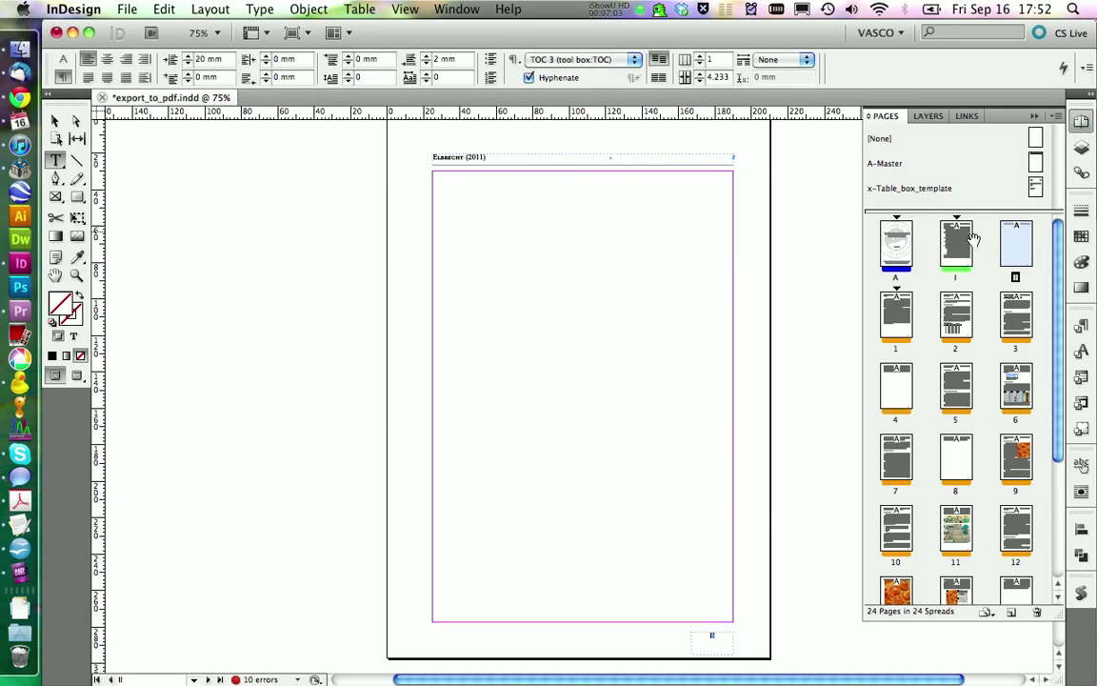
click(1037, 611)
scroll(635, 336, up, 5)
scroll(635, 336, down, 12)
scroll(635, 336, up, 7)
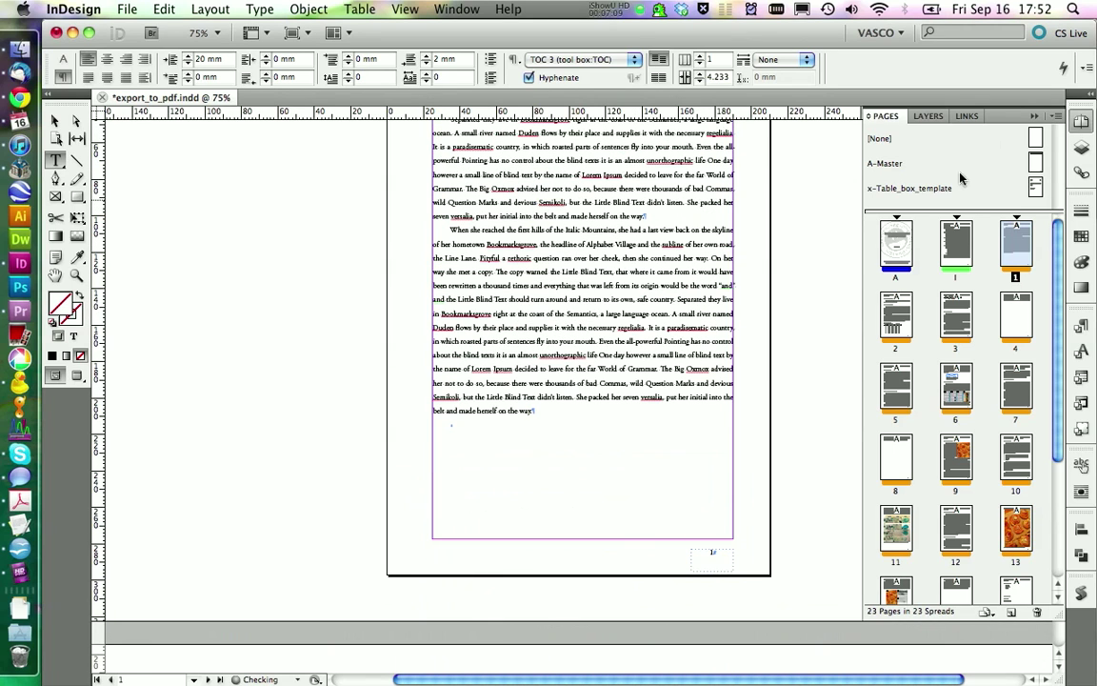
key(super+F12)
Step: Update the table of contents again after the page deletion
scroll(682, 288, up, 8)
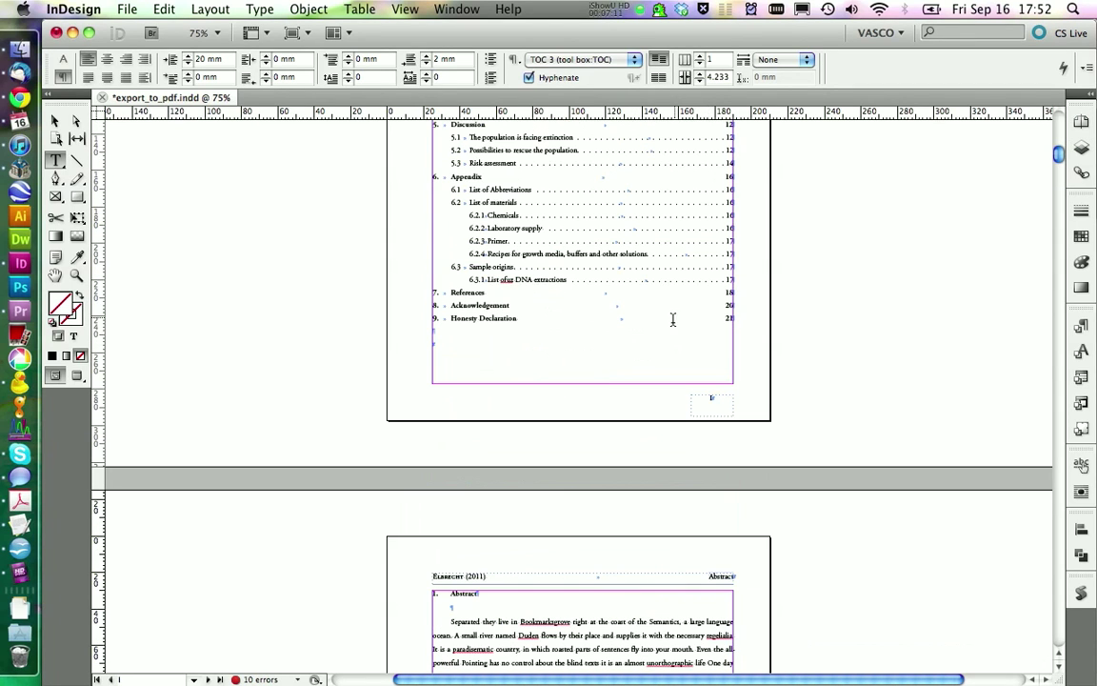
click(642, 305)
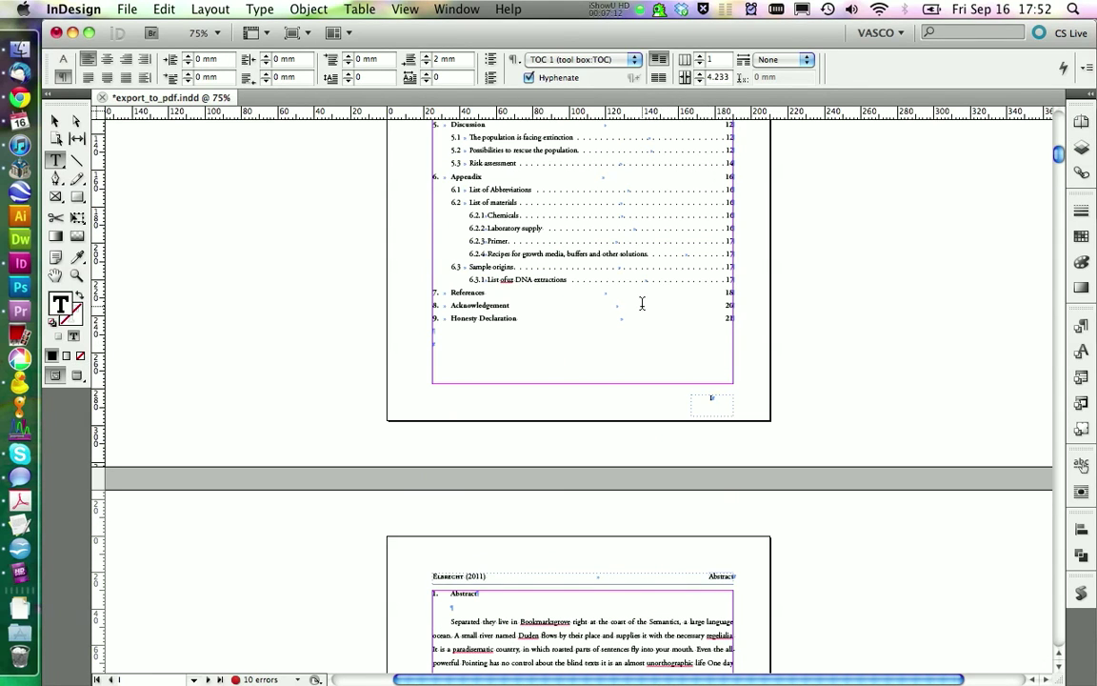
click(204, 12)
click(233, 338)
Step: Zoom in on the Abstract text on page 1 and switch to the Selection tool
scroll(381, 329, down, 6)
scroll(425, 373, down, 3)
click(80, 276)
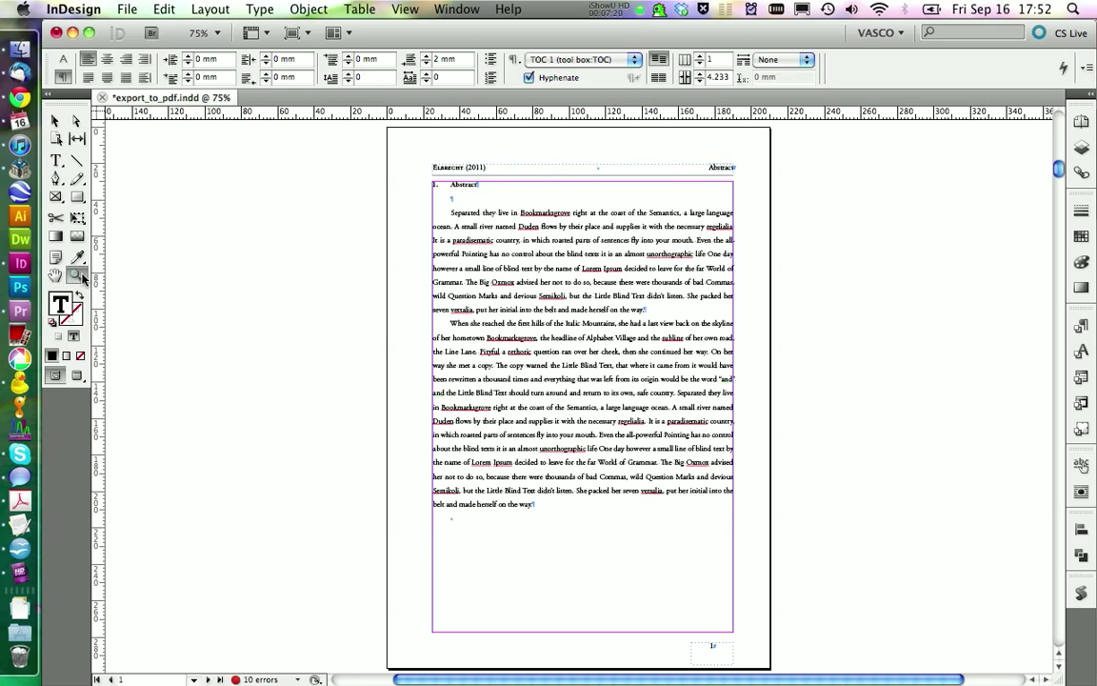
drag(299, 190, 785, 525)
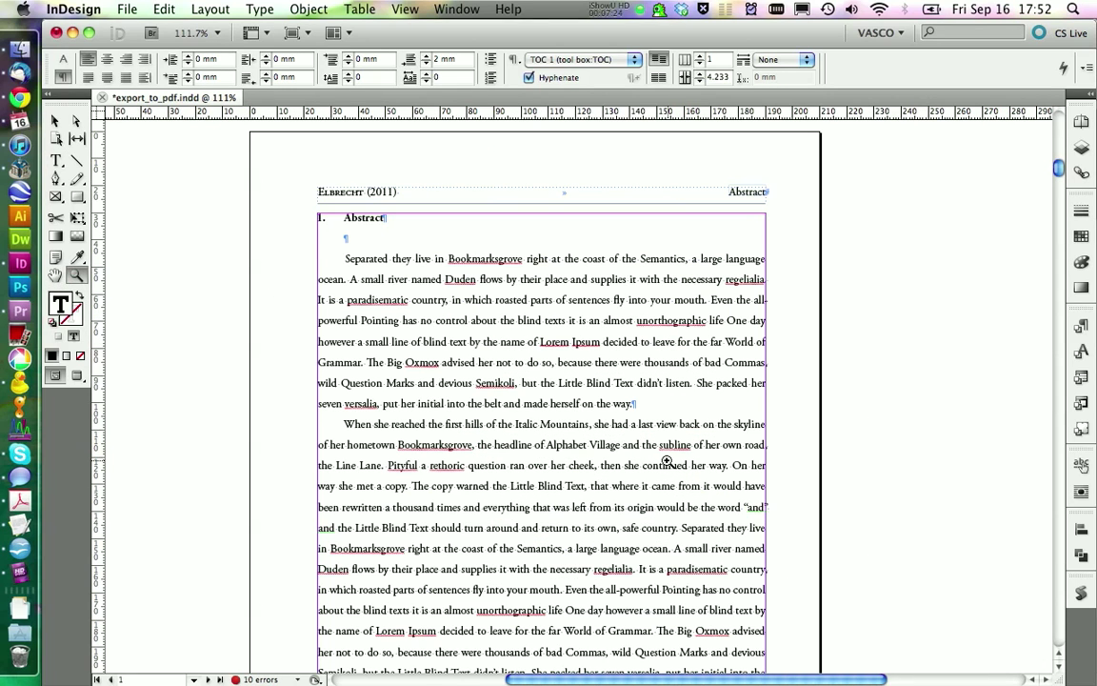
key(v)
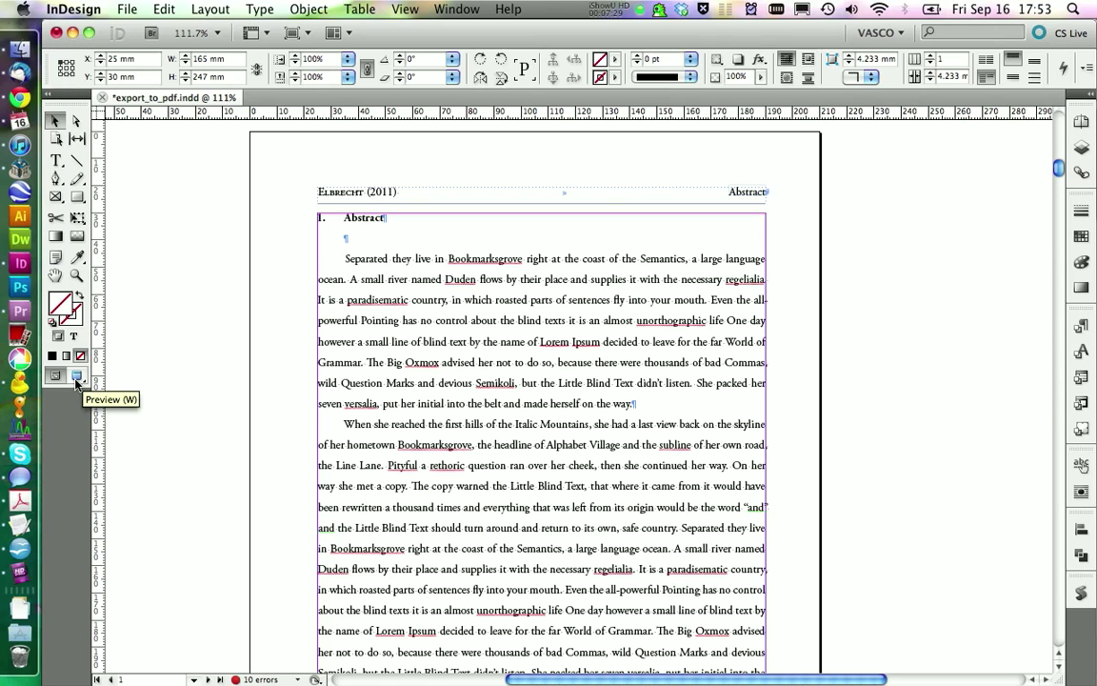
Step: Switch the document to Preview mode and look over the Abstract and Introduction pages
click(77, 379)
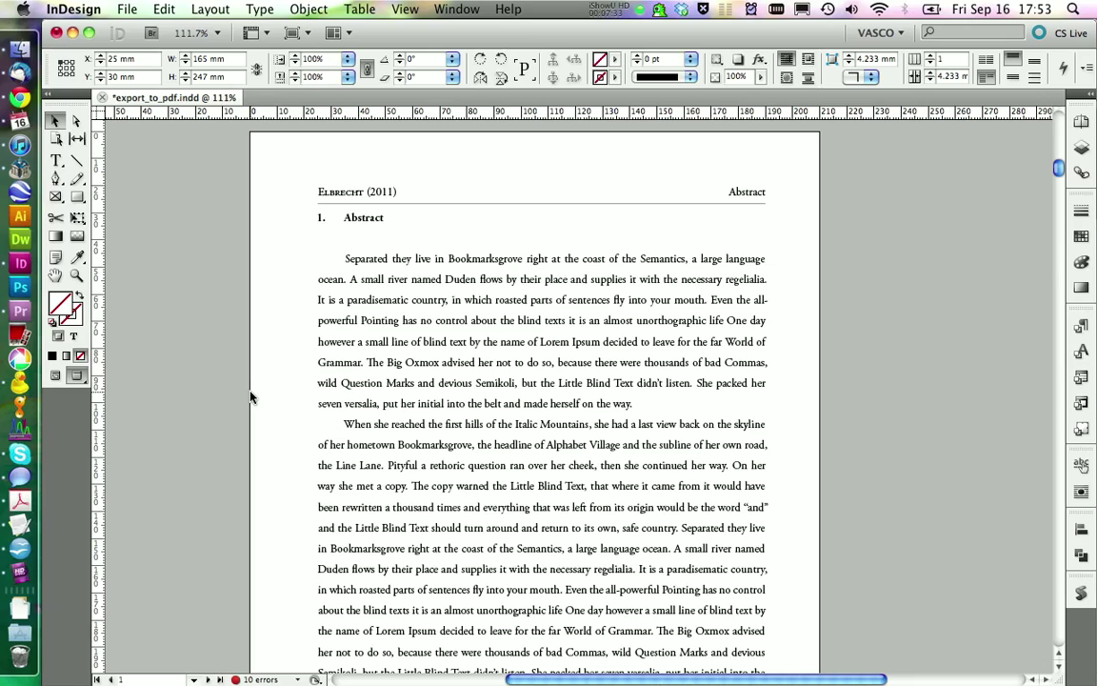
scroll(253, 397, down, 10)
scroll(253, 397, down, 10)
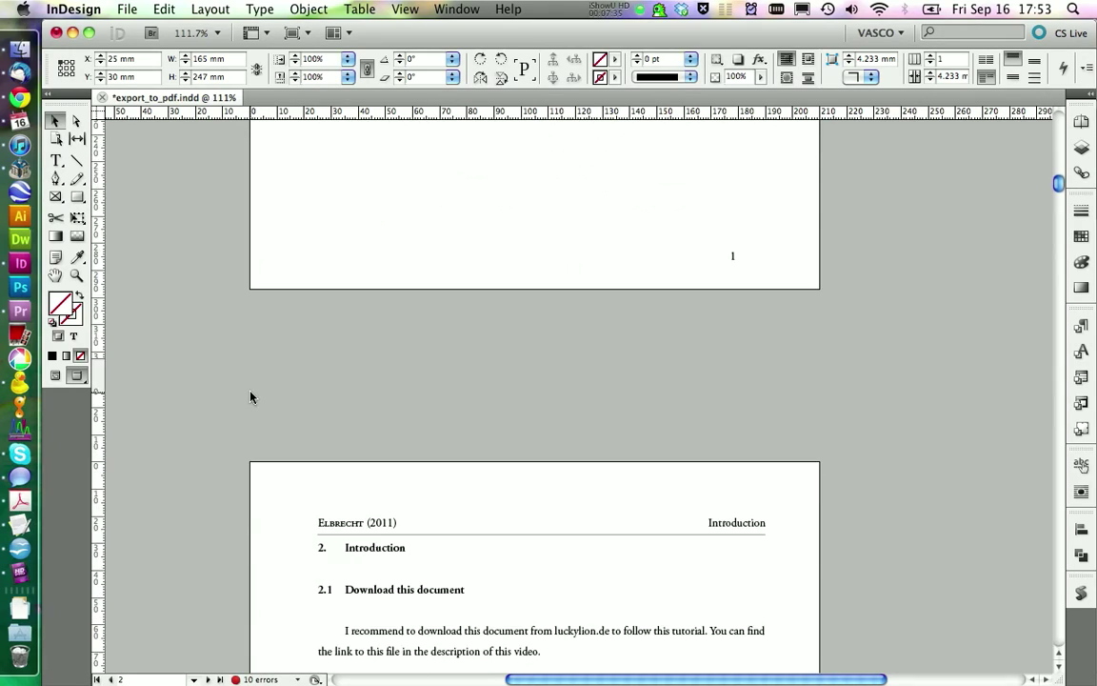
scroll(253, 394, down, 1)
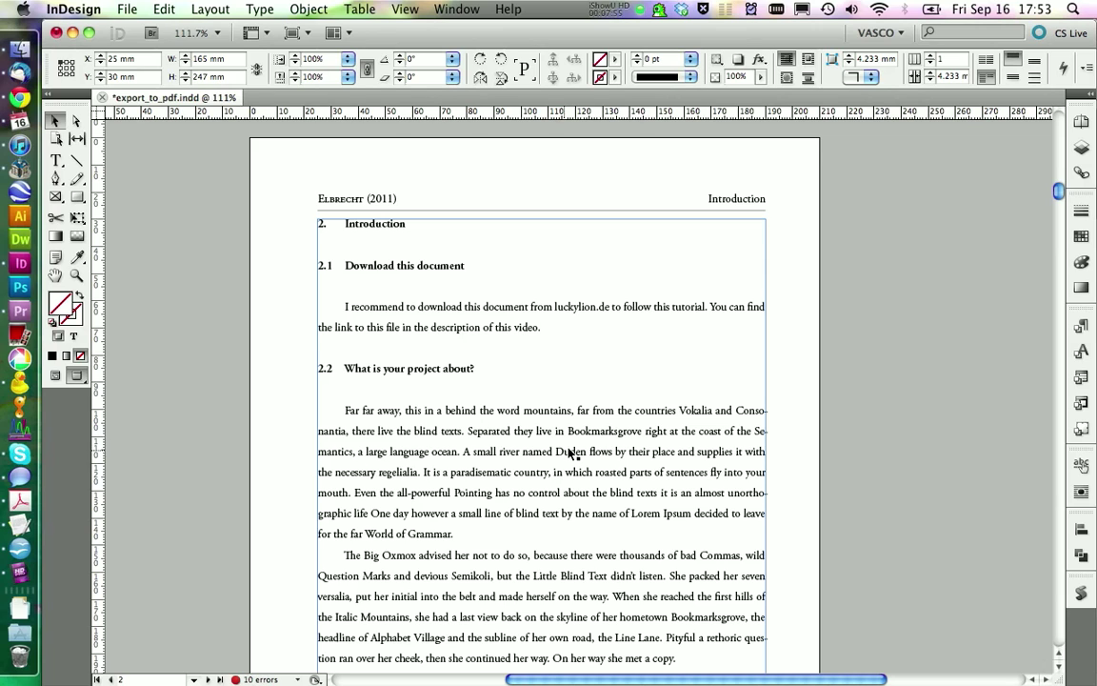
Step: Set the basic_text paragraph style's hyphenation to 4 letters for After First and 4 letters for Before Last
click(1082, 327)
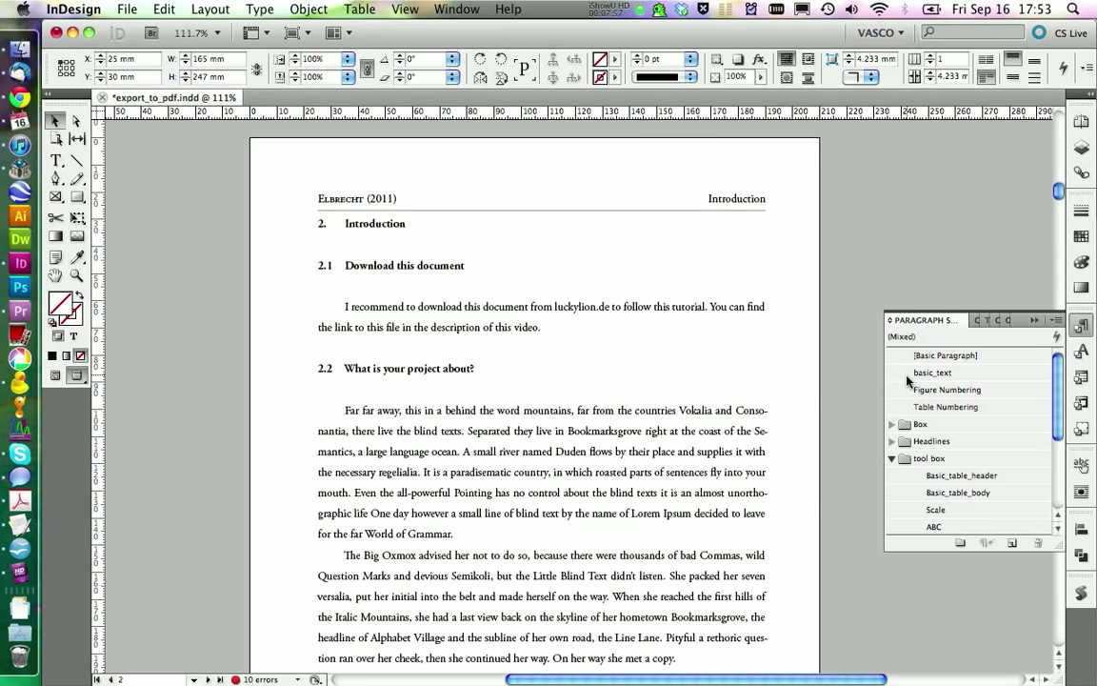
right_click(926, 374)
click(885, 388)
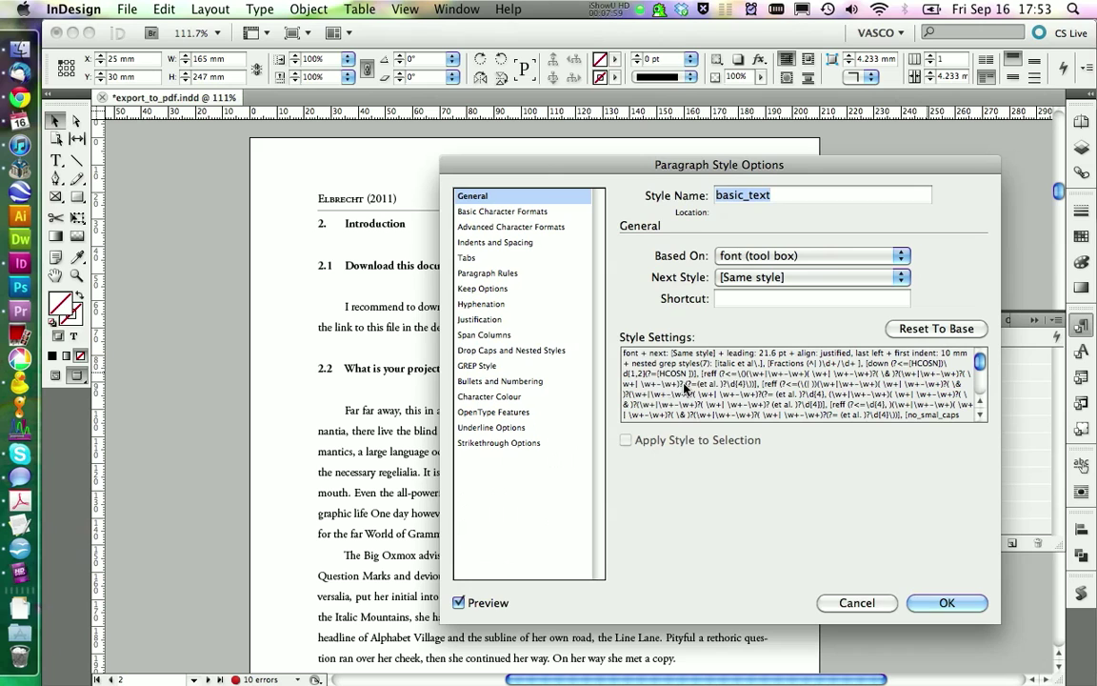
drag(487, 160, 217, 37)
click(164, 168)
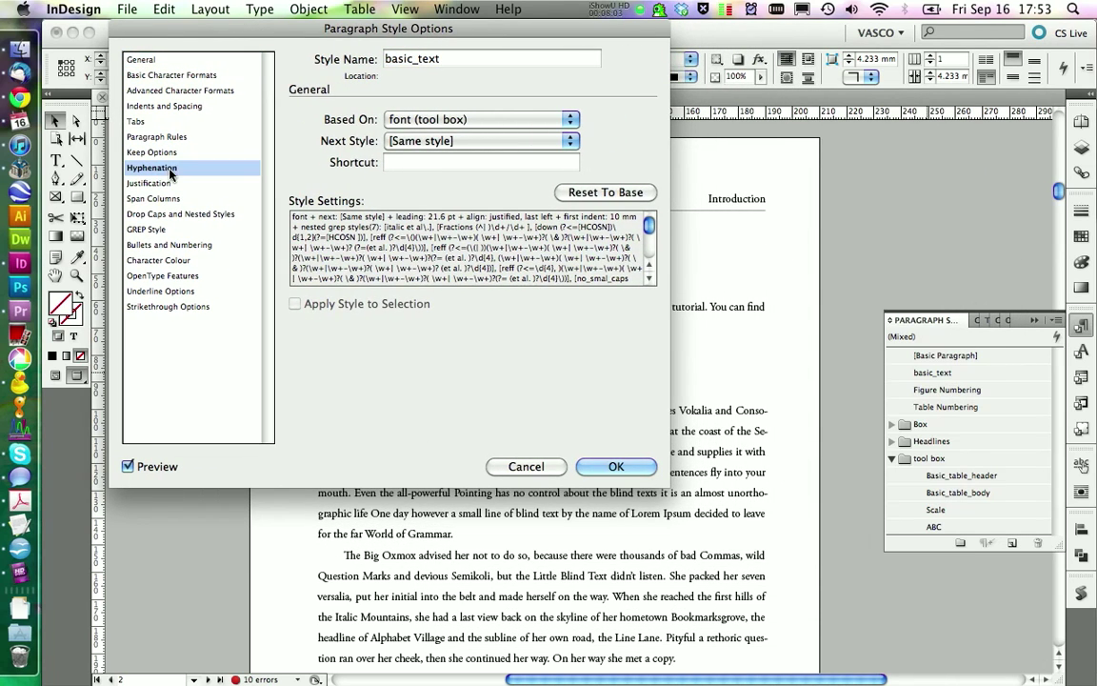
drag(404, 38, 315, 38)
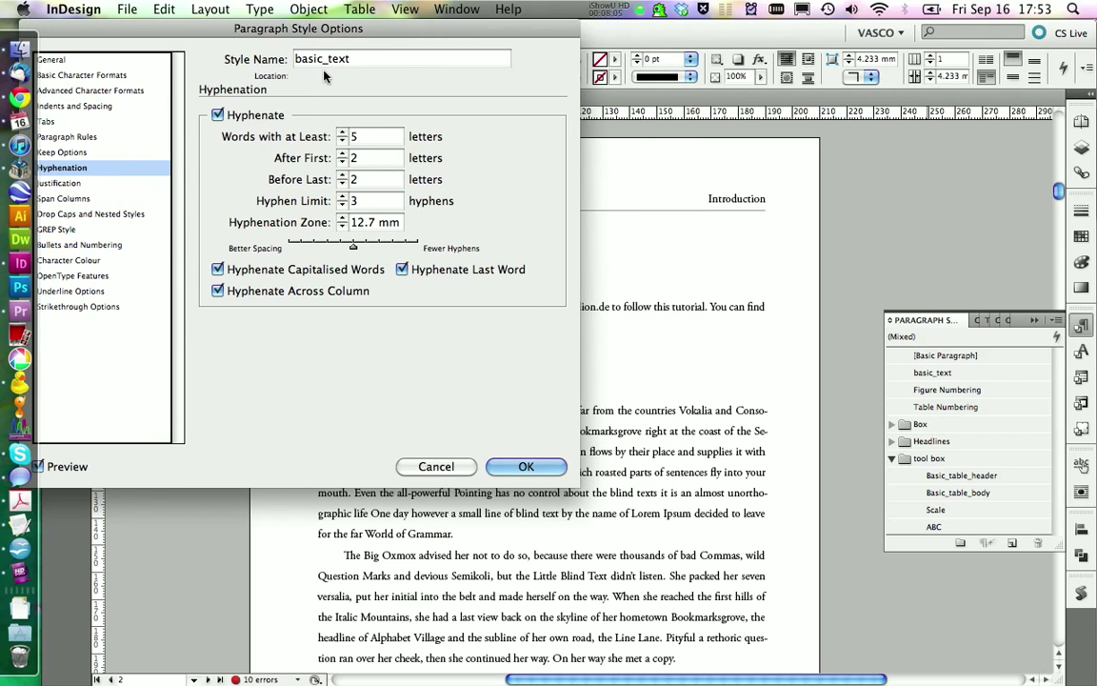
click(341, 154)
click(341, 155)
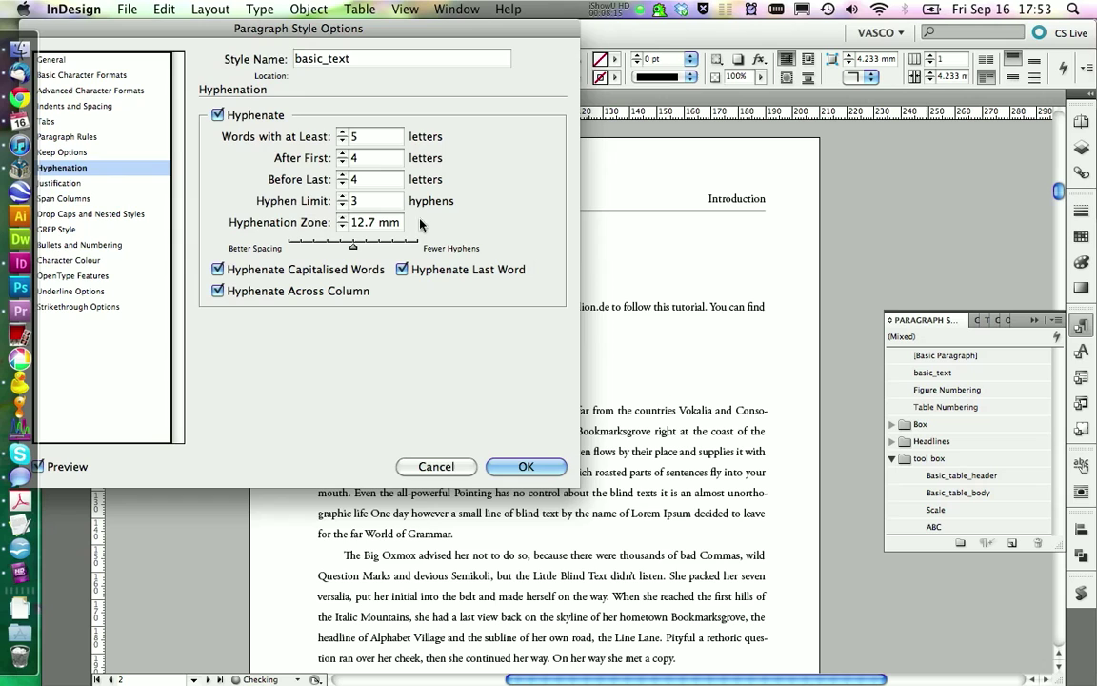
drag(323, 29, 840, 54)
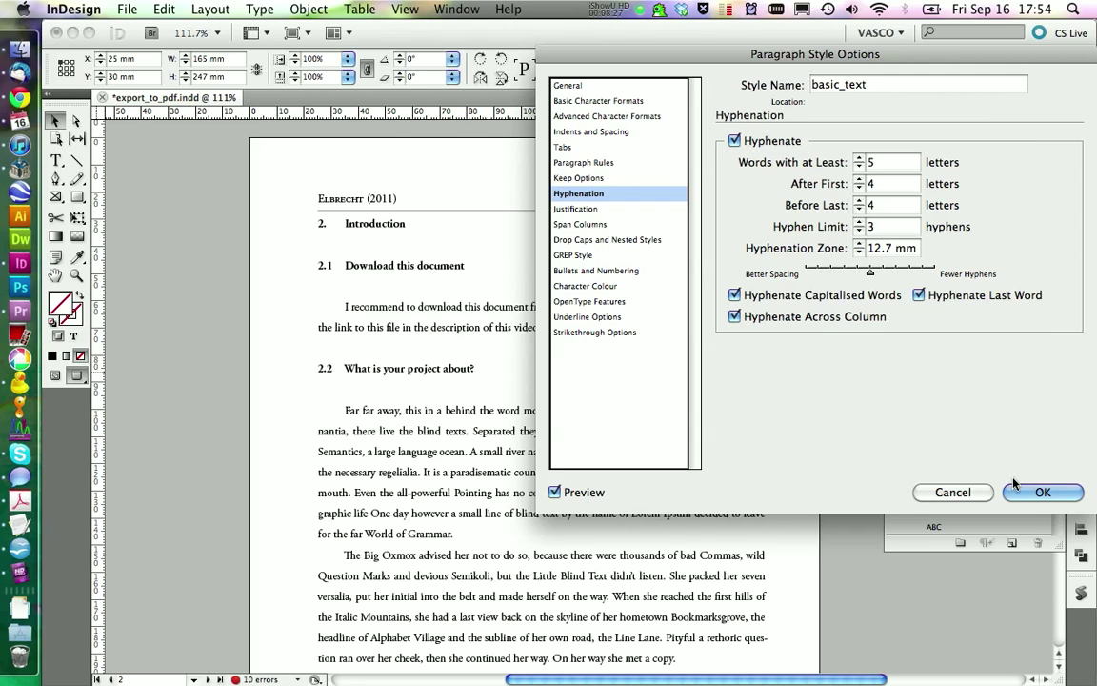
key(Return)
click(1081, 333)
click(705, 395)
Step: Examine the layout of Table 1 where it runs from page 2 to page 3
scroll(743, 419, down, 6)
scroll(768, 443, down, 10)
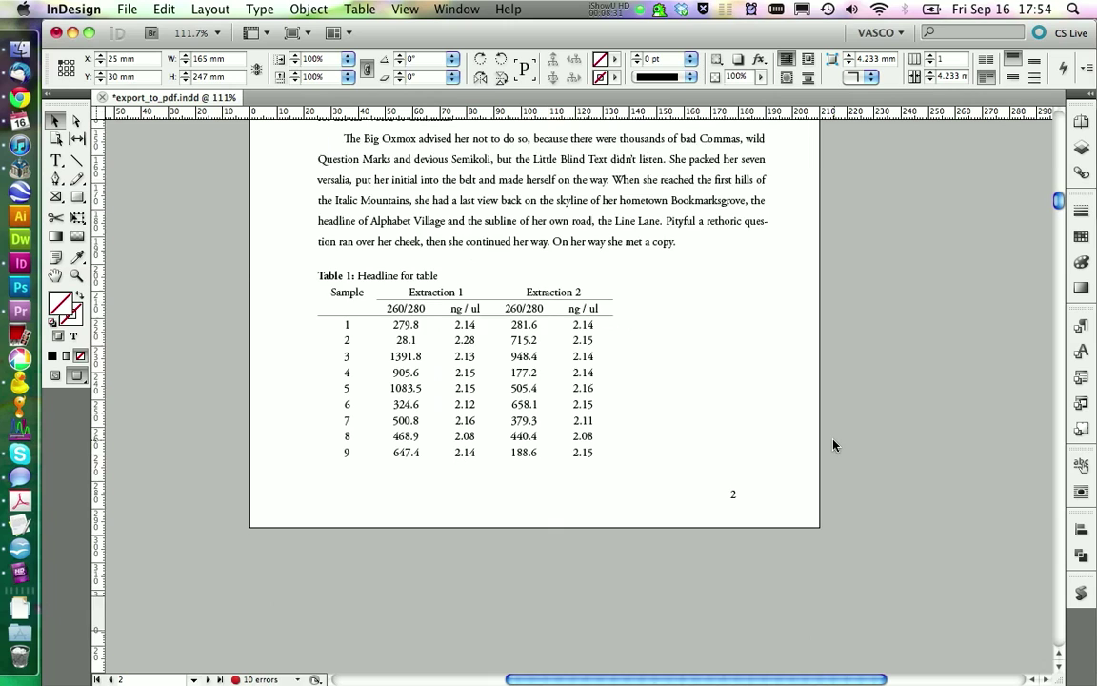
scroll(833, 444, down, 3)
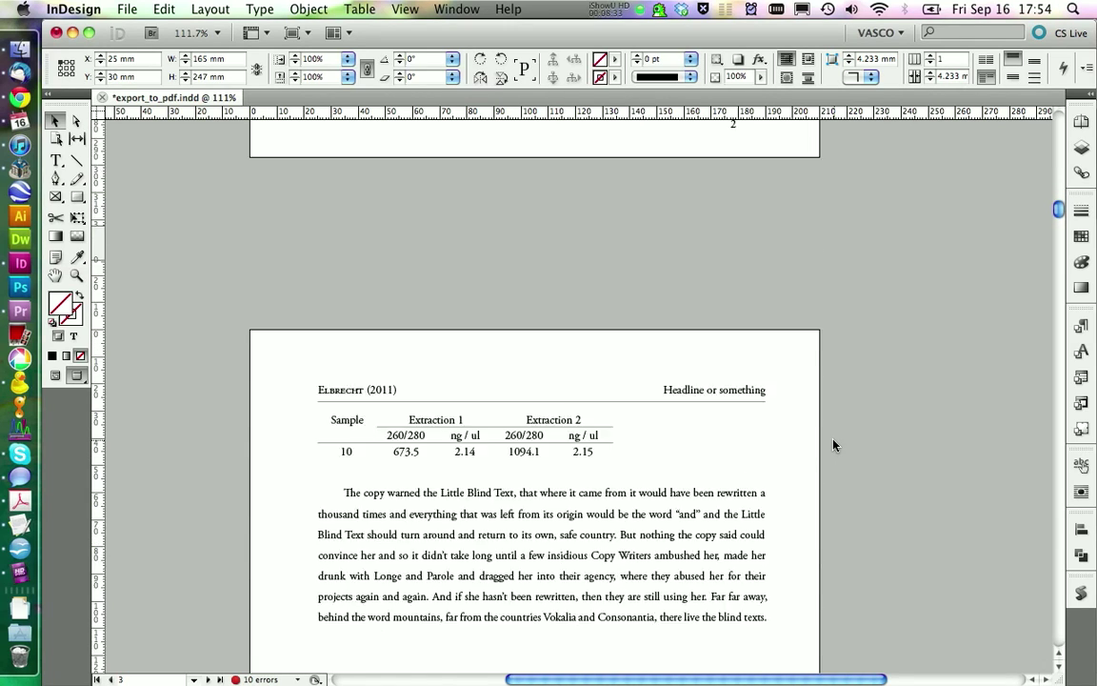
scroll(750, 458, up, 10)
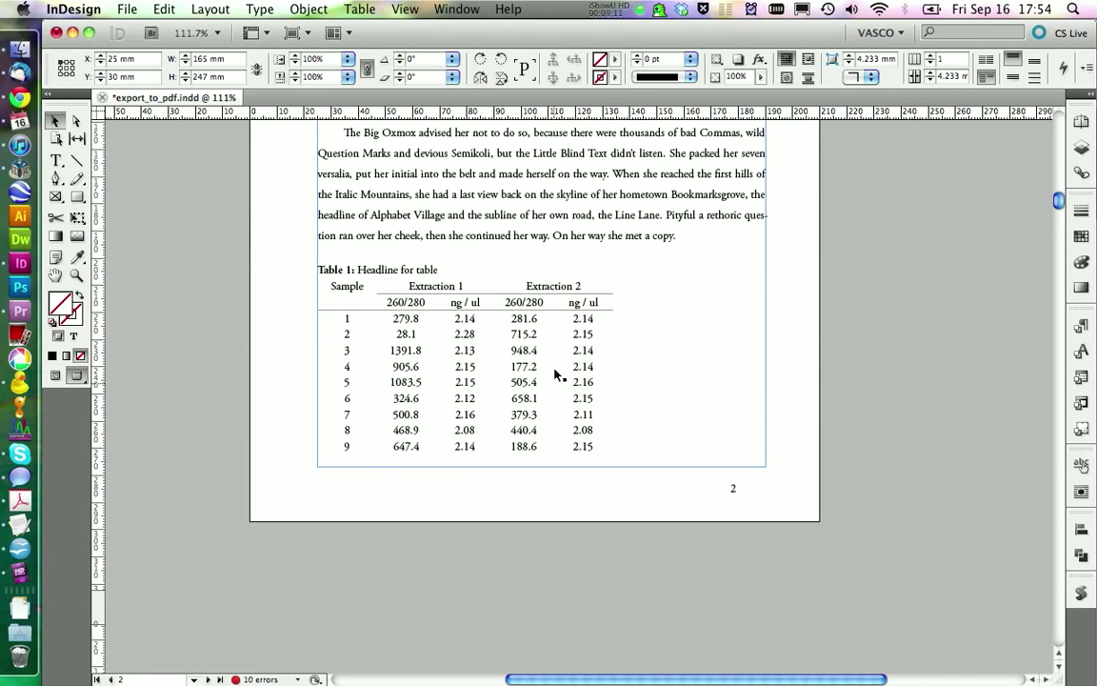
scroll(290, 448, down, 5)
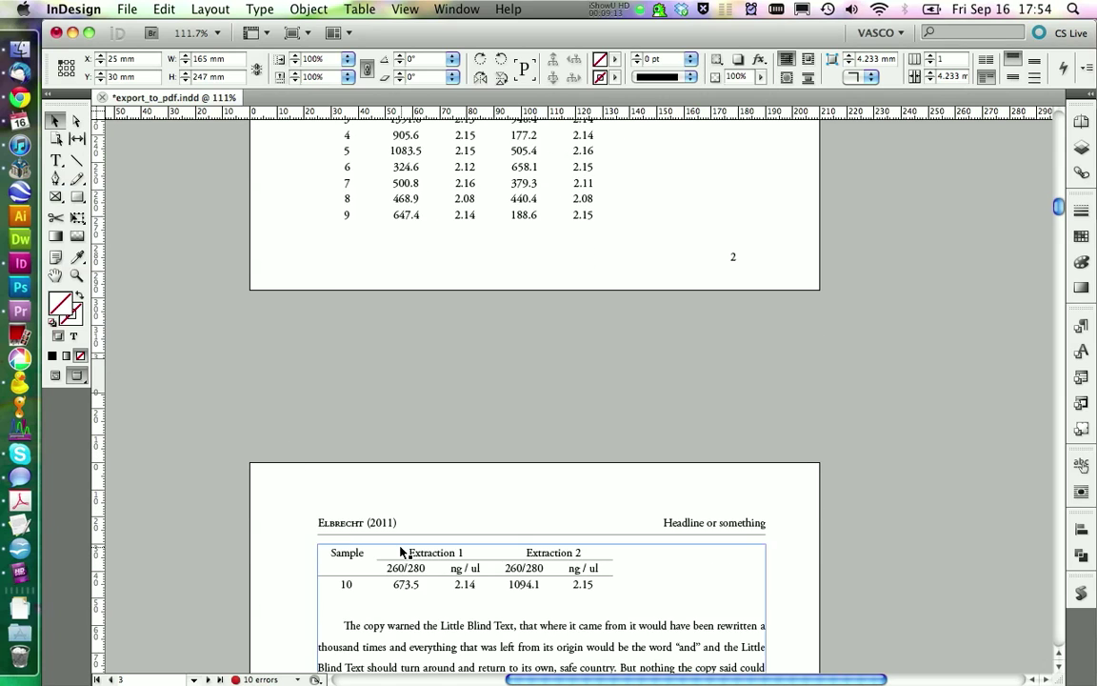
scroll(321, 556, down, 4)
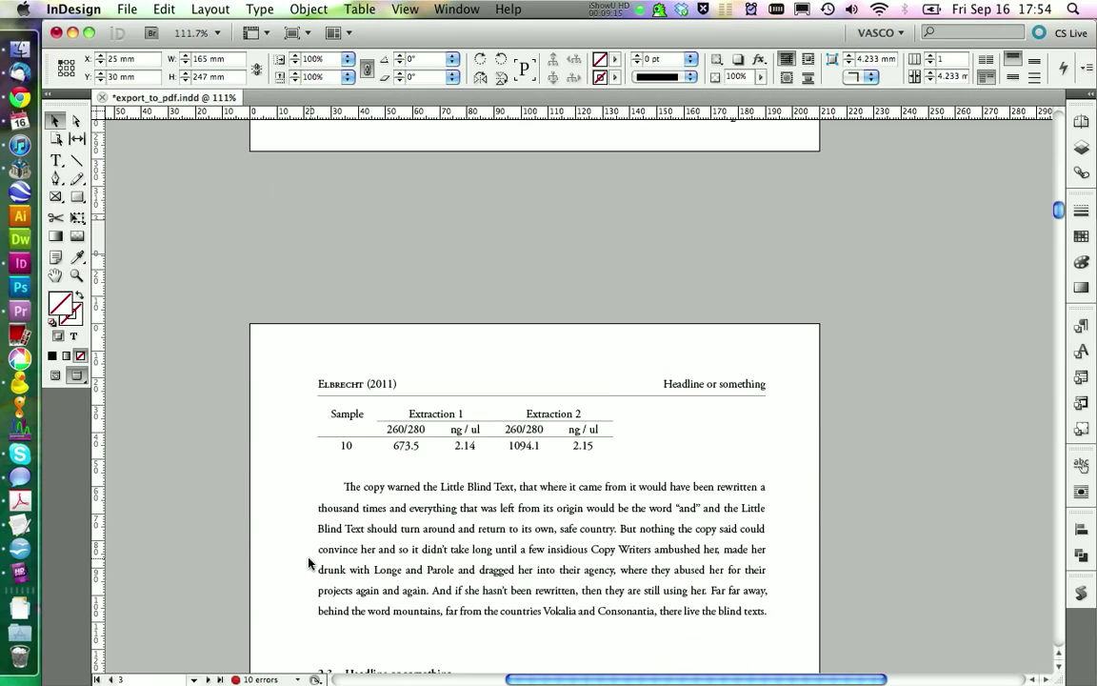
Step: In Normal view, move Table 1 with its caption to the empty line after the paragraph starting "The copy warned", before heading 2.3
click(56, 374)
scroll(481, 492, up, 2)
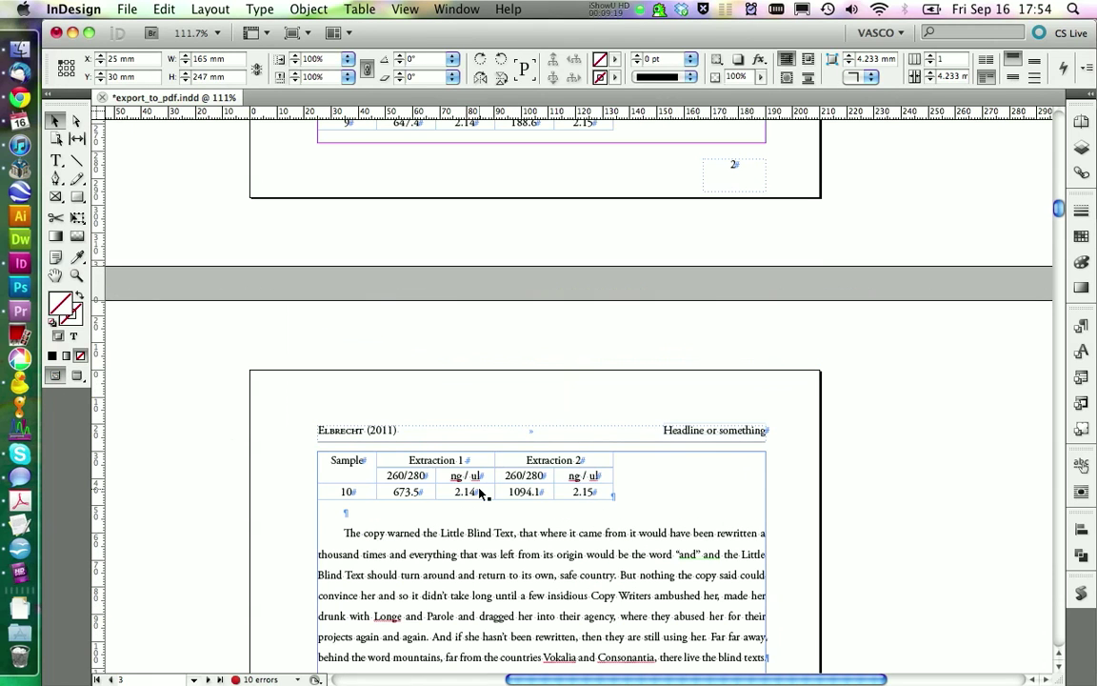
double_click(629, 496)
scroll(333, 187, up, 5)
triple_click(315, 177)
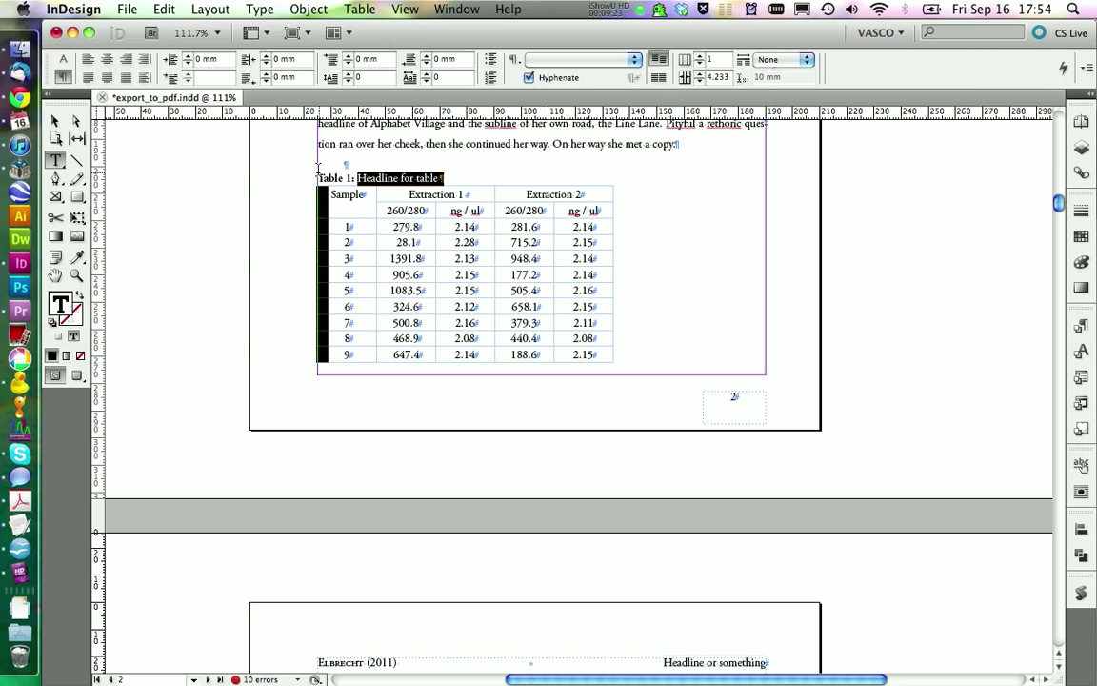
scroll(375, 287, down, 7)
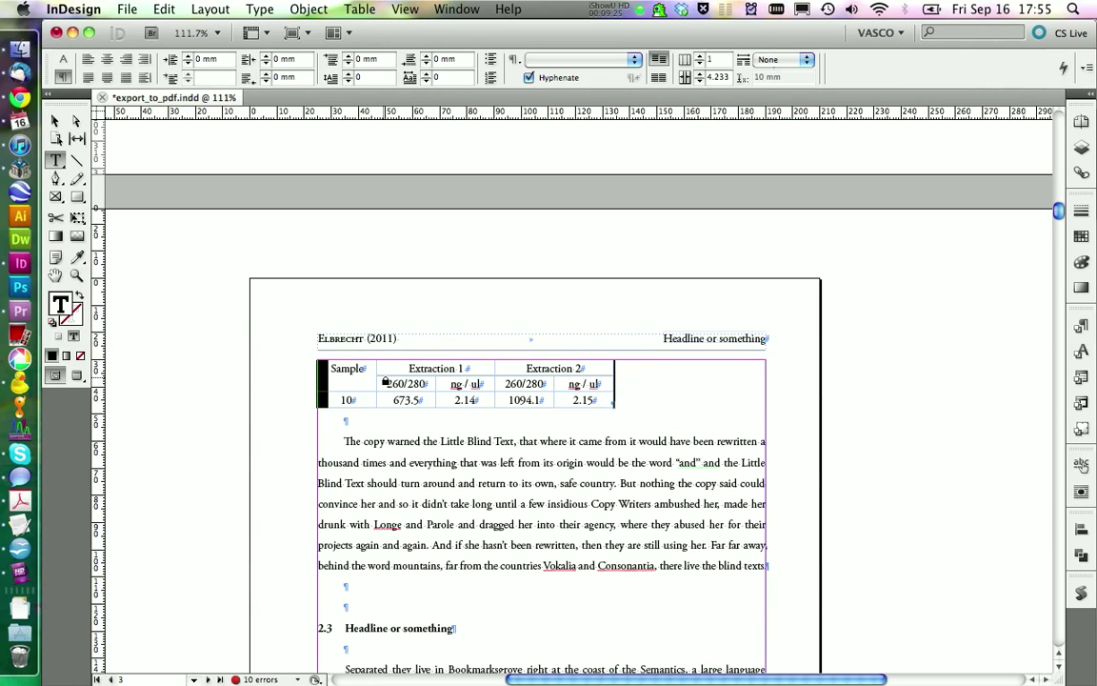
scroll(419, 443, down, 1)
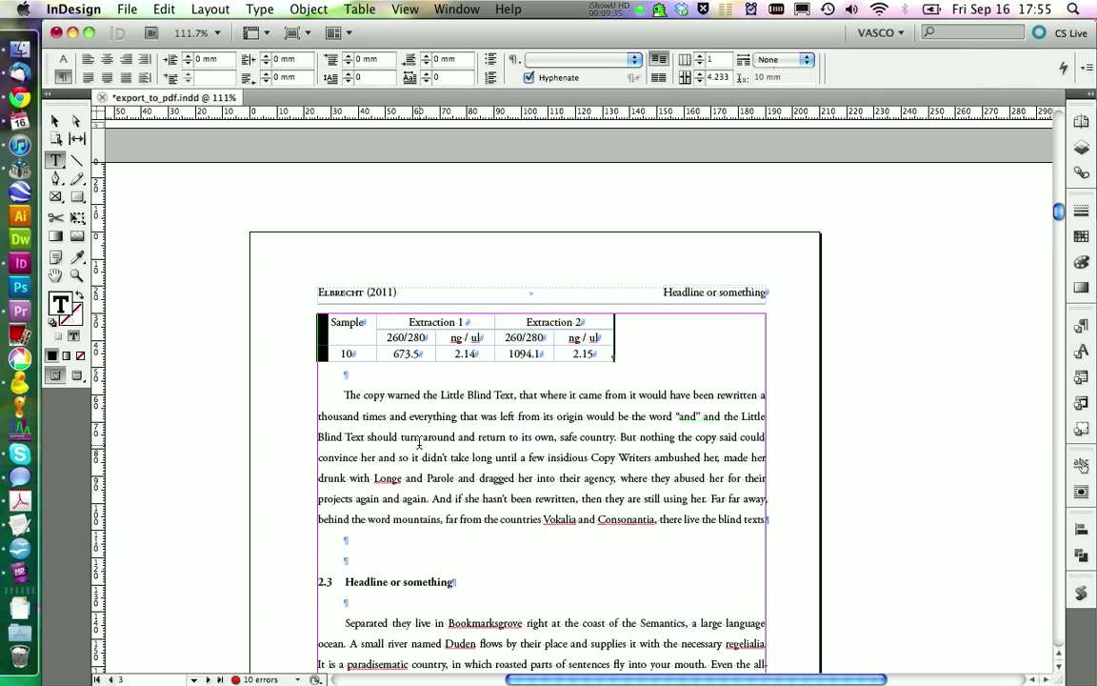
scroll(300, 347, down, 1)
scroll(345, 353, up, 1)
scroll(379, 391, down, 2)
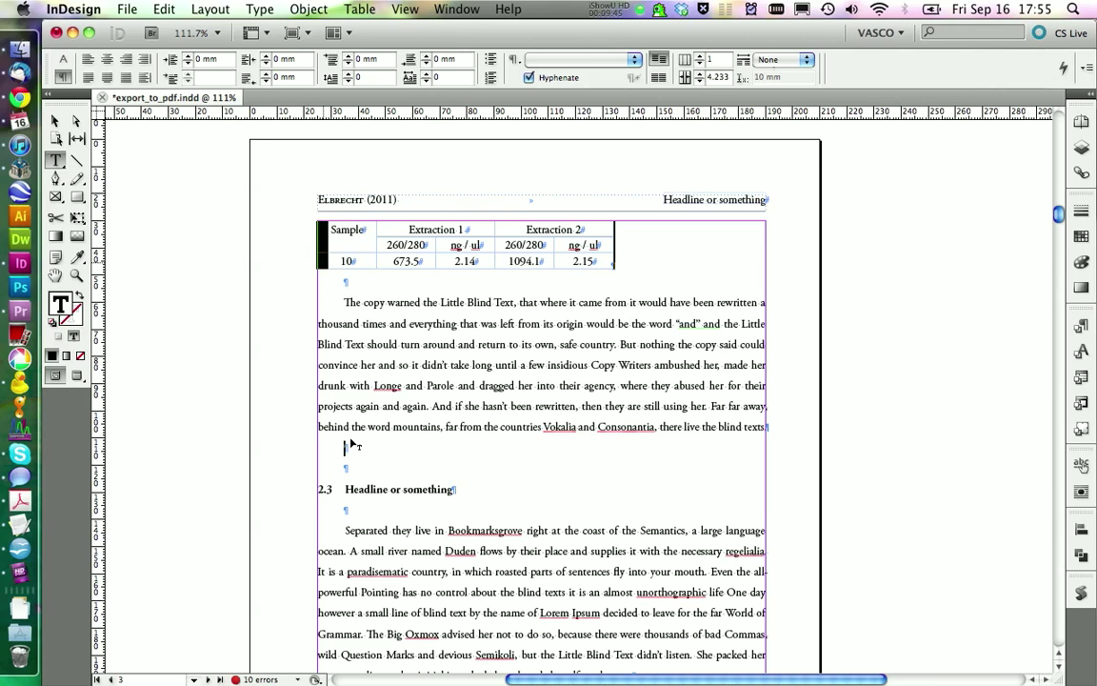
key(super+z)
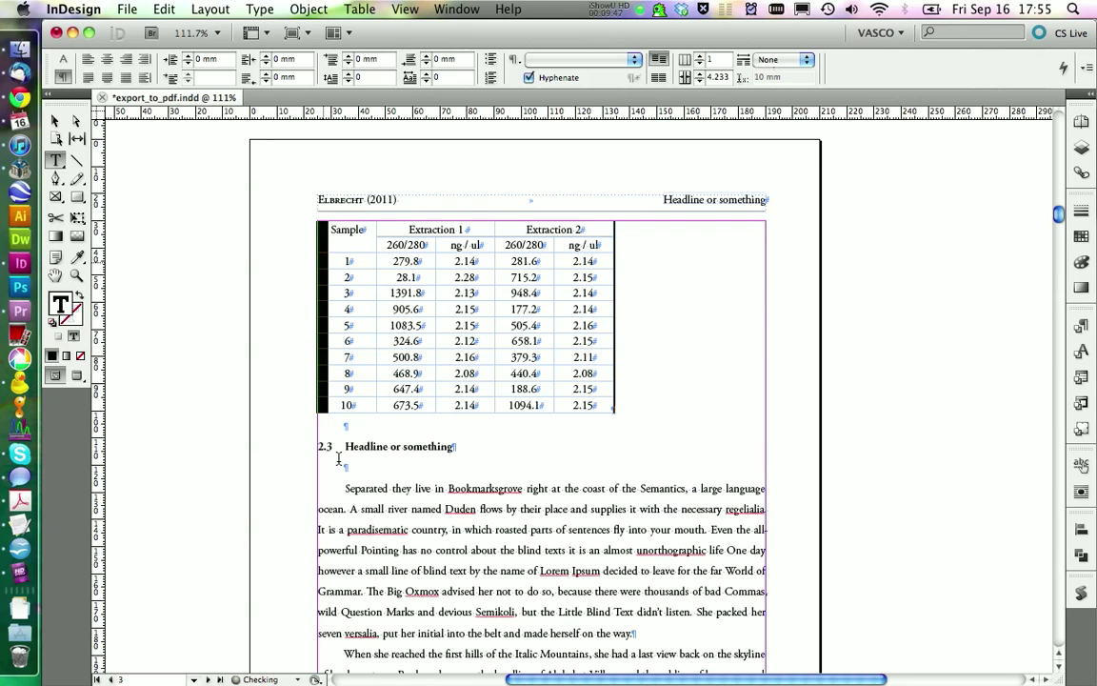
Step: Insert an empty paragraph above the Table 1 caption to push it onto page 3, and return to Preview mode with the Selection tool
scroll(451, 438, up, 9)
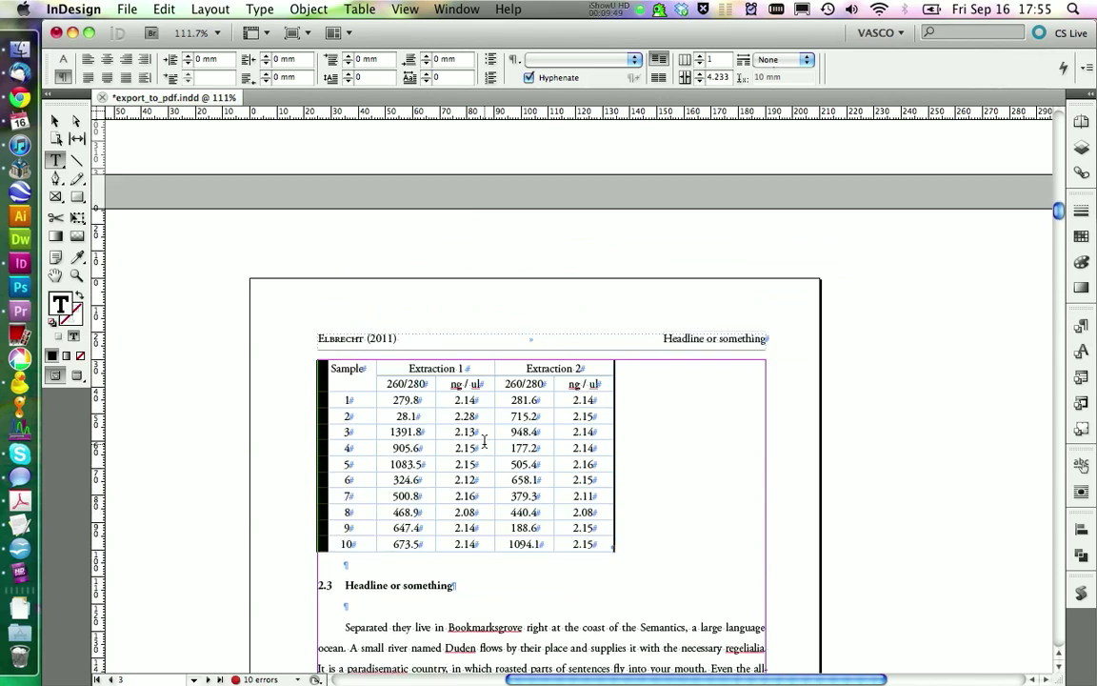
click(363, 300)
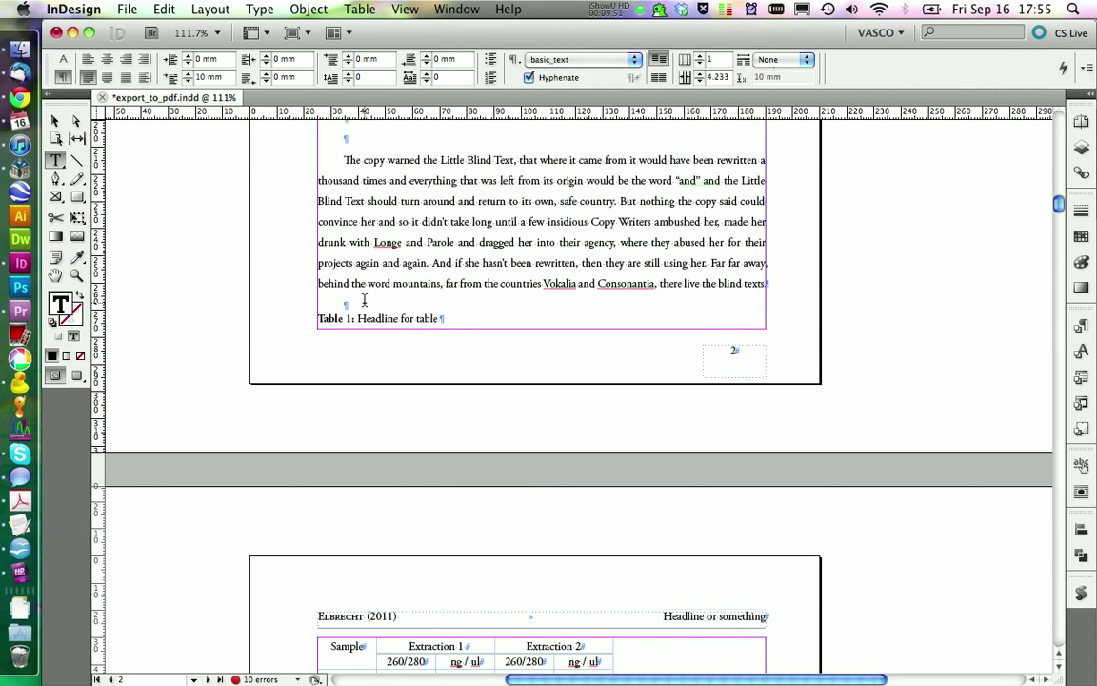
key(Return)
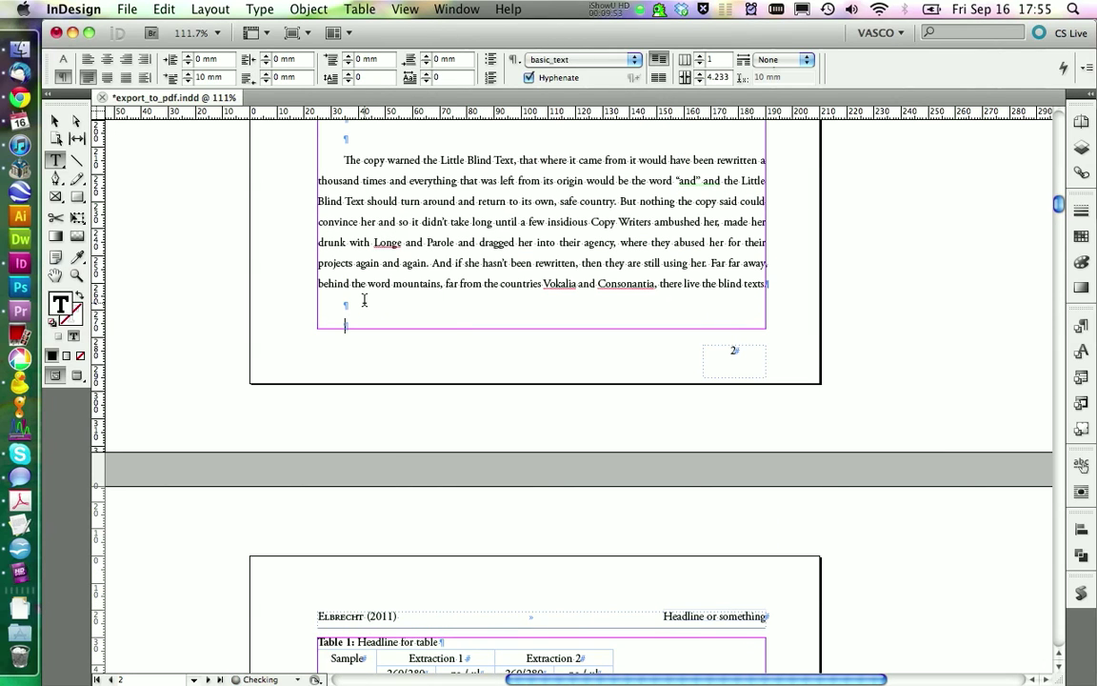
scroll(361, 386, down, 6)
scroll(361, 394, up, 7)
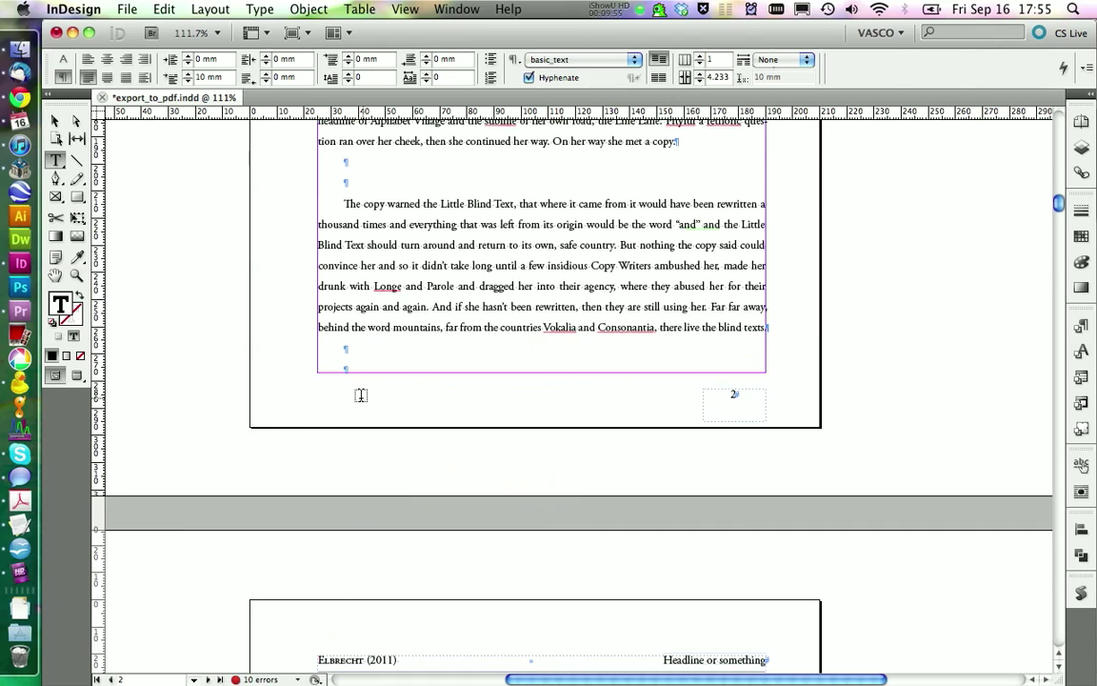
scroll(361, 394, up, 2)
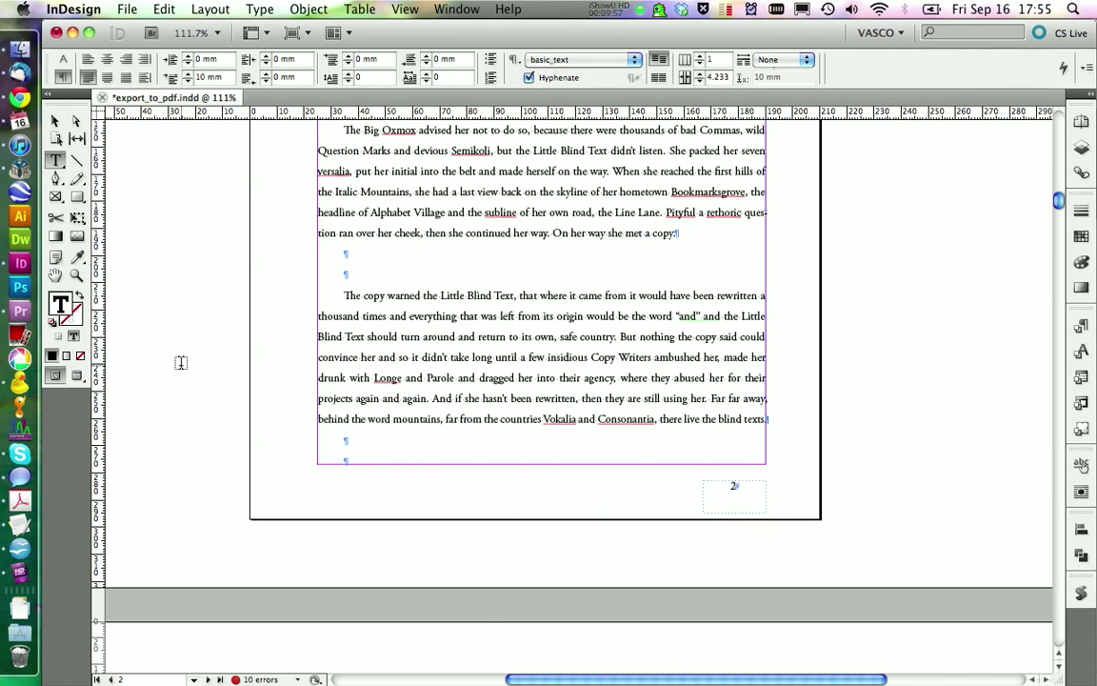
click(77, 376)
click(56, 120)
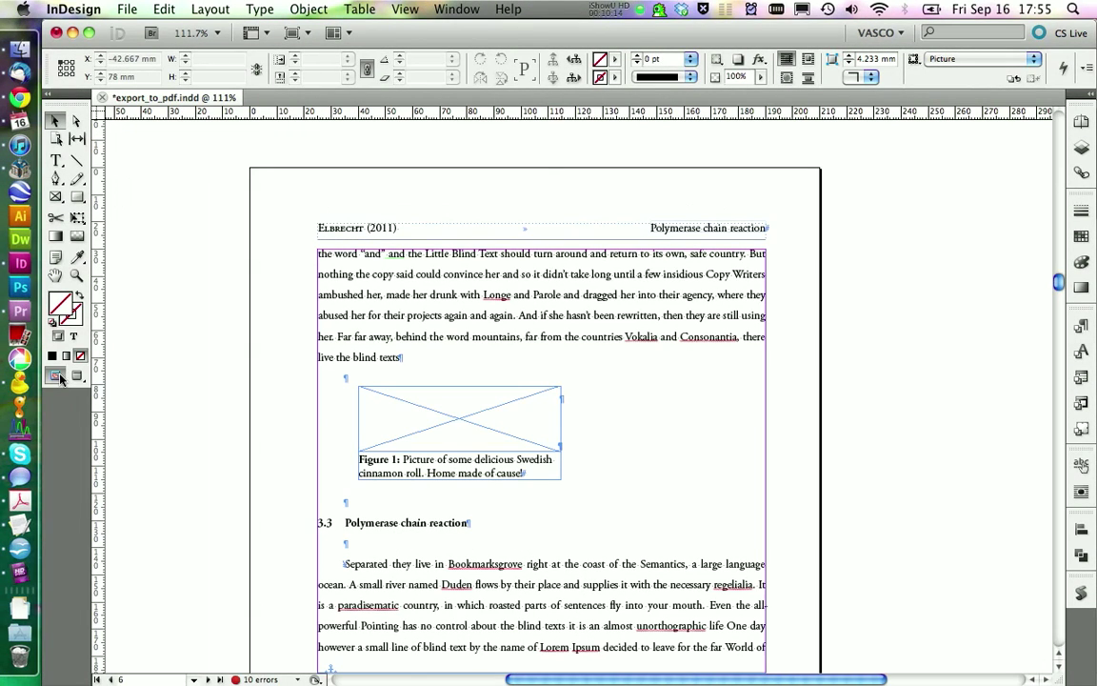
Step: Using Figure 2 on page 6 as reference in Normal view, set the Picture object style's inline anchored Y Offset to 0 mm
click(55, 375)
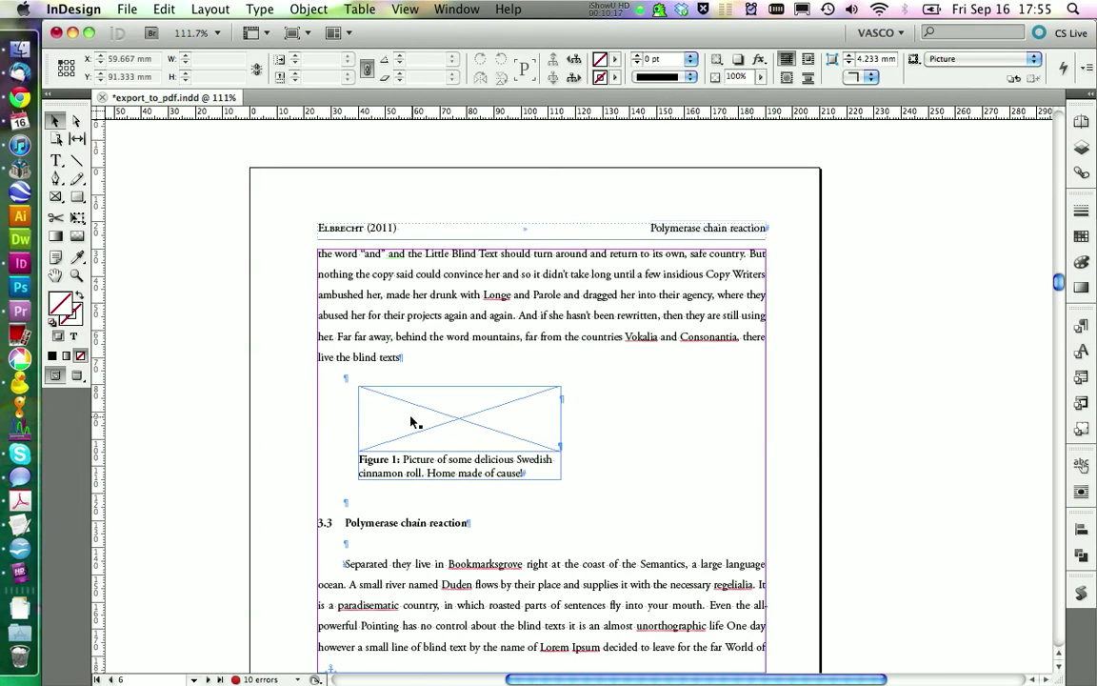
scroll(368, 455, down, 10)
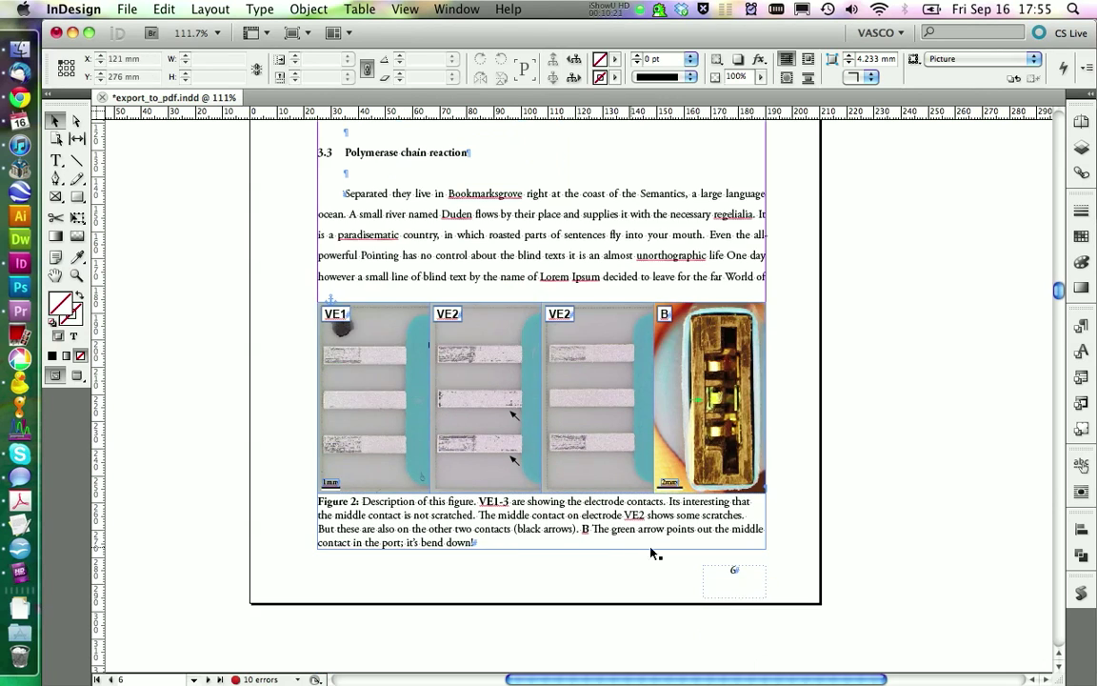
click(640, 494)
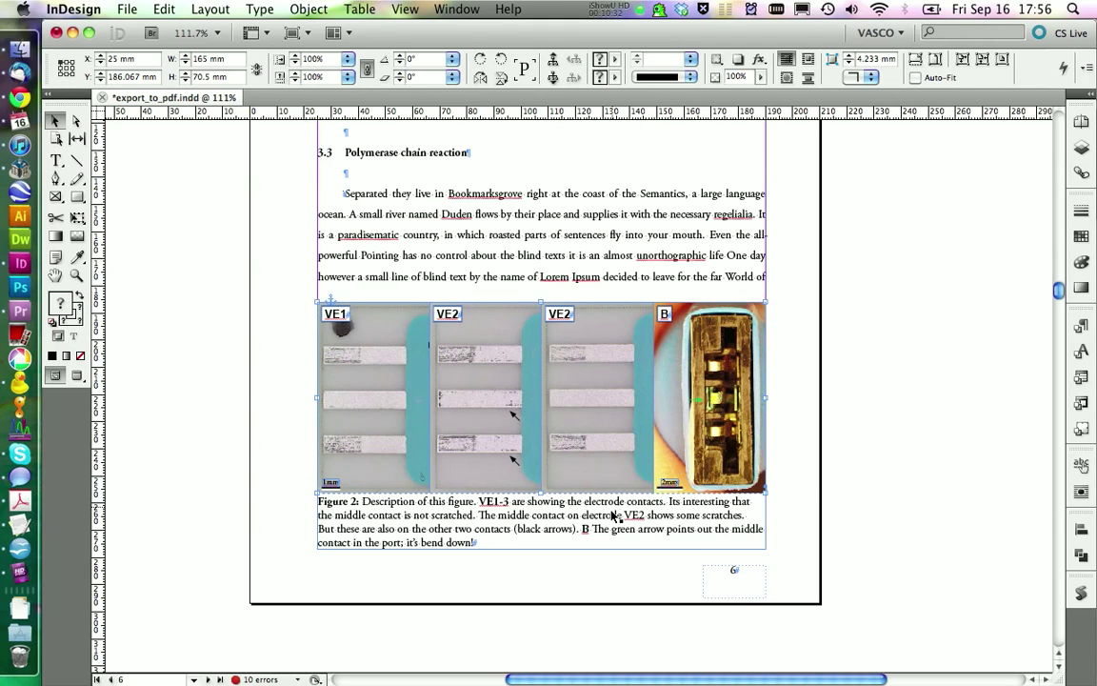
click(1082, 430)
right_click(928, 416)
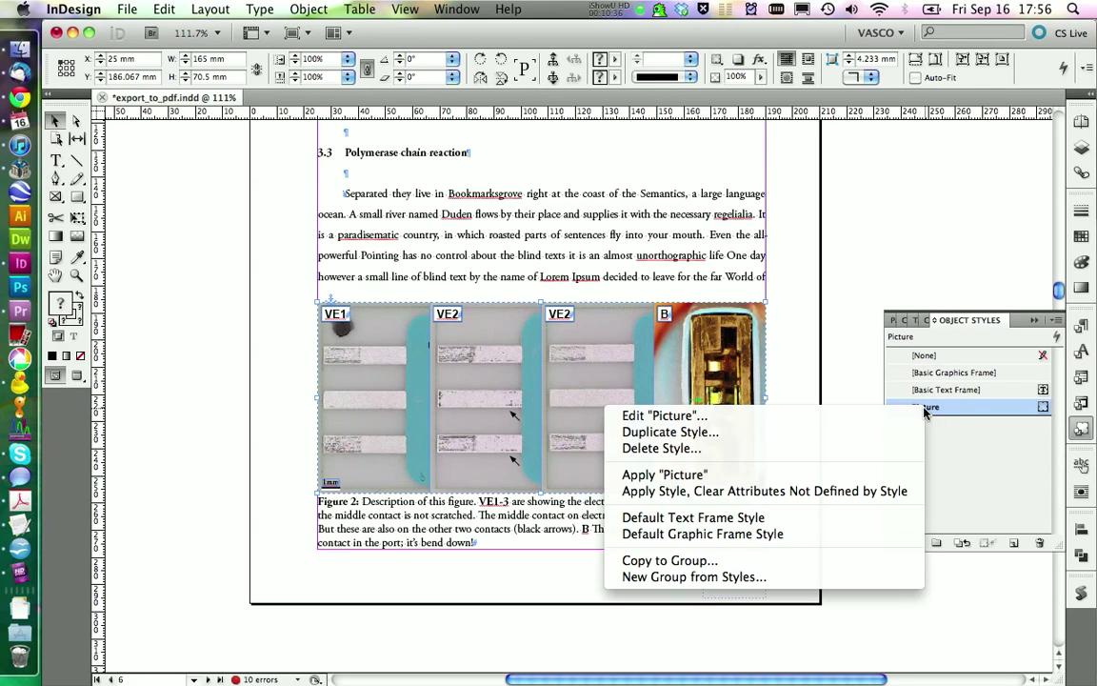
click(878, 425)
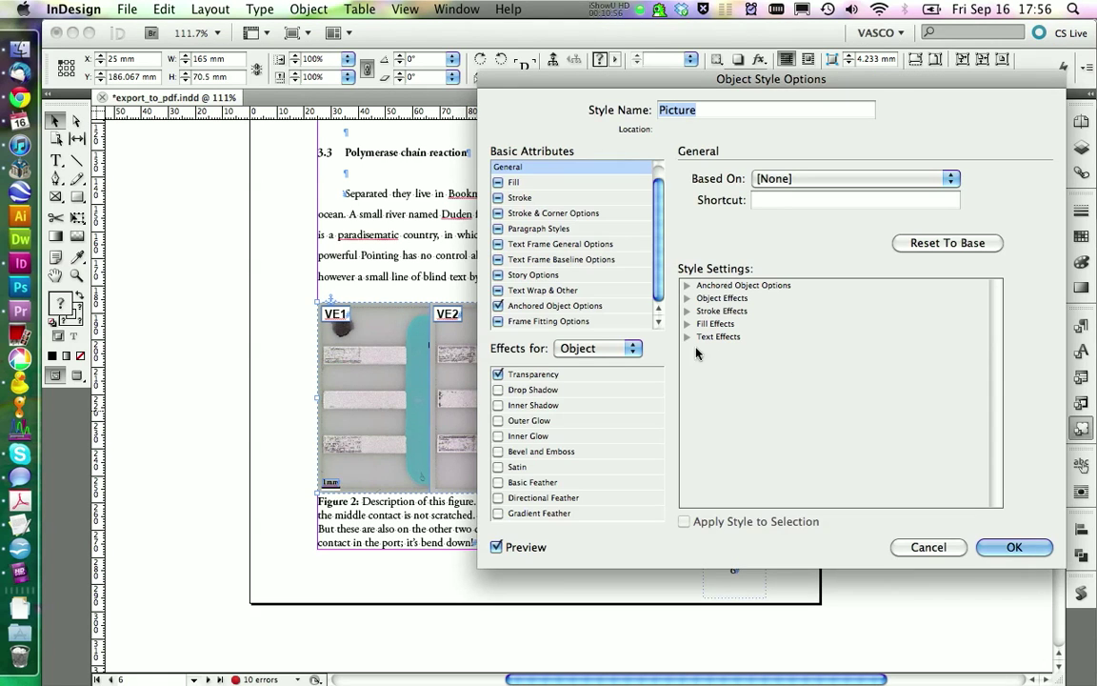
click(554, 307)
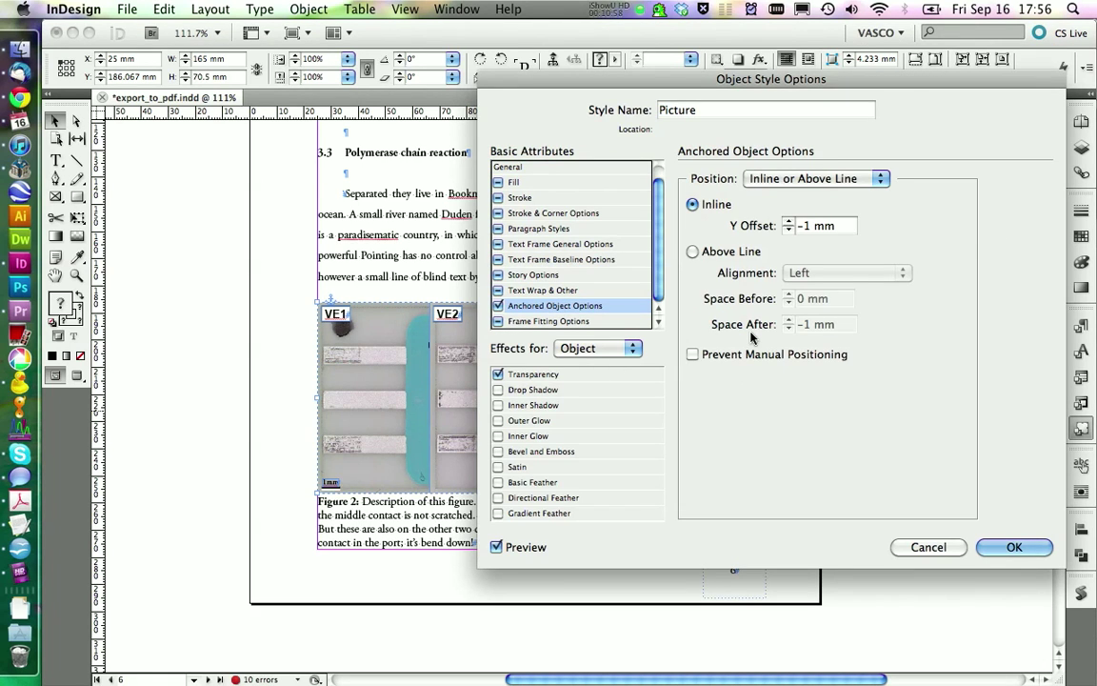
click(788, 229)
click(789, 223)
click(788, 222)
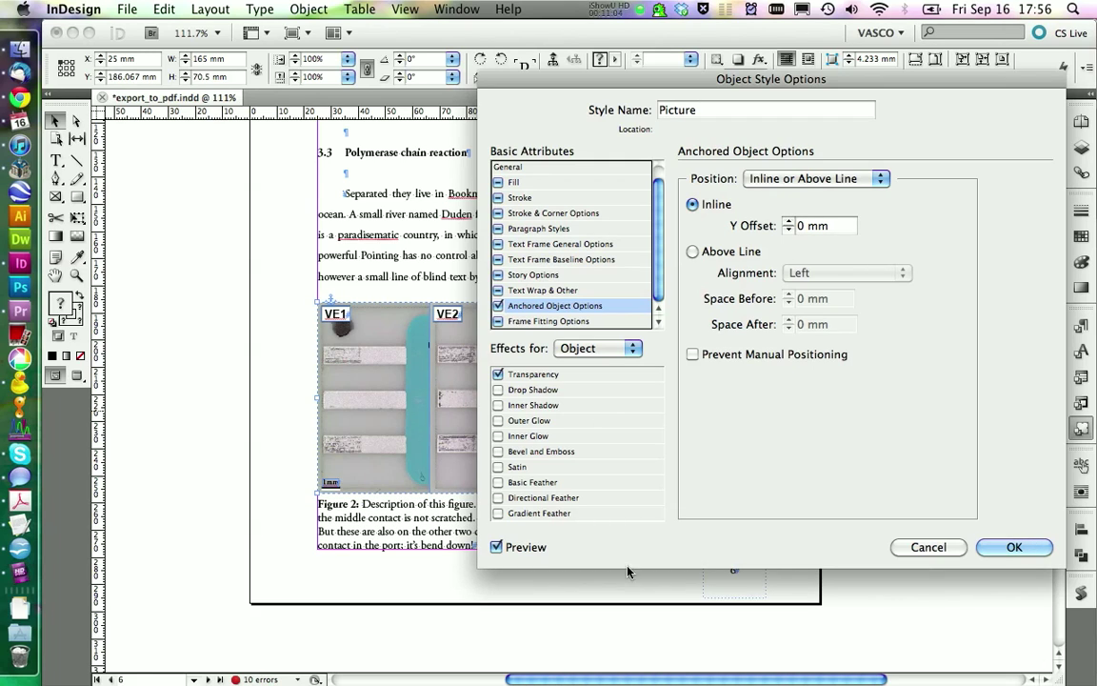
click(1013, 548)
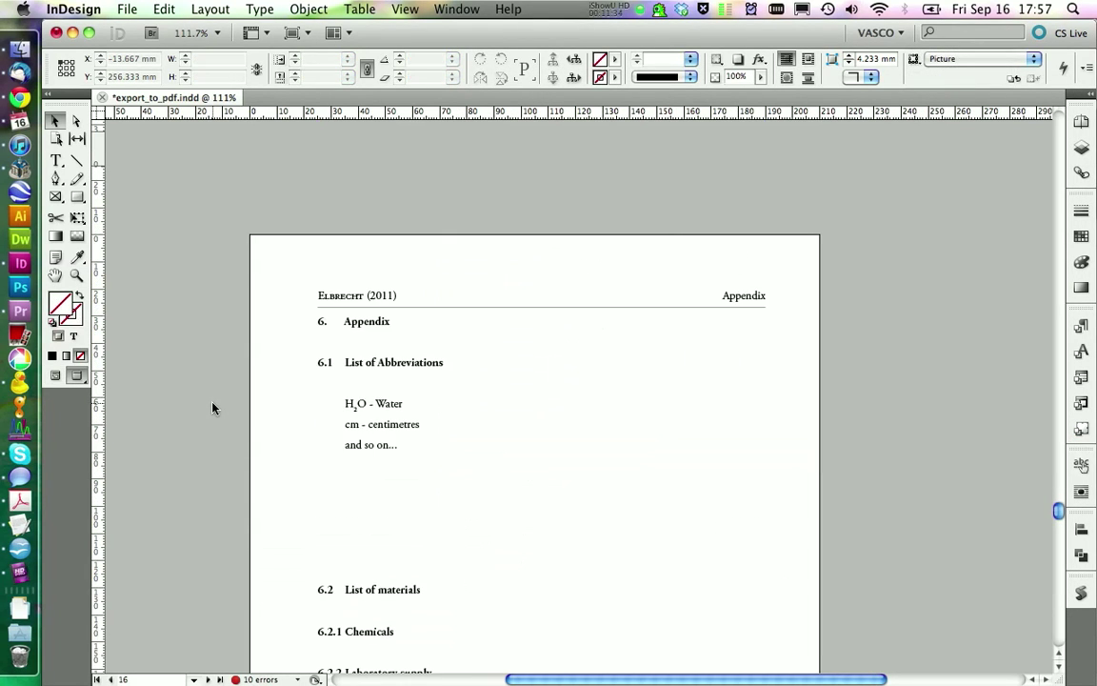
Step: Sort the reference table in section 7 on page 18 in ascending order by column 1 with the tablesort.jsx script, ignoring case
scroll(213, 408, down, 10)
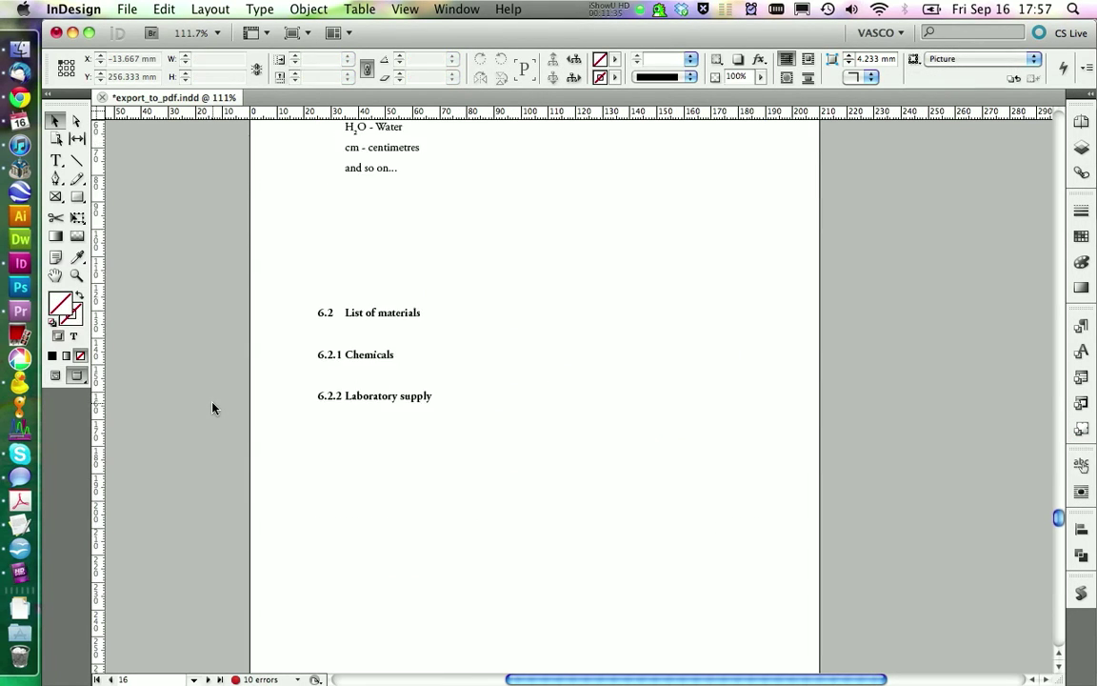
scroll(213, 408, down, 8)
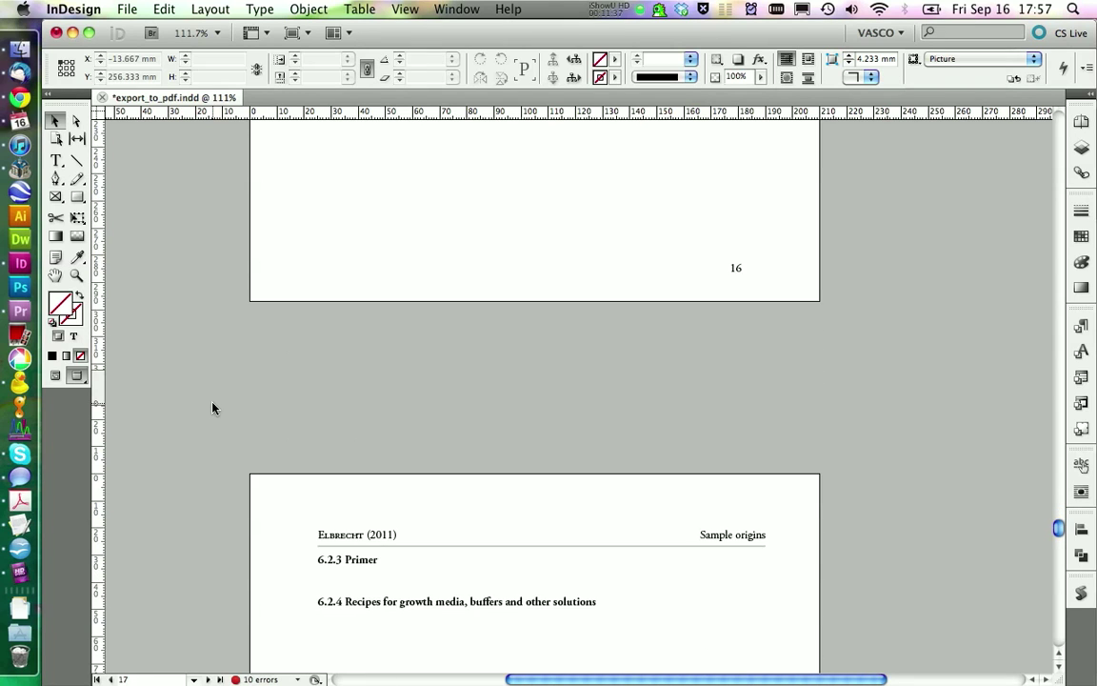
scroll(274, 436, down, 10)
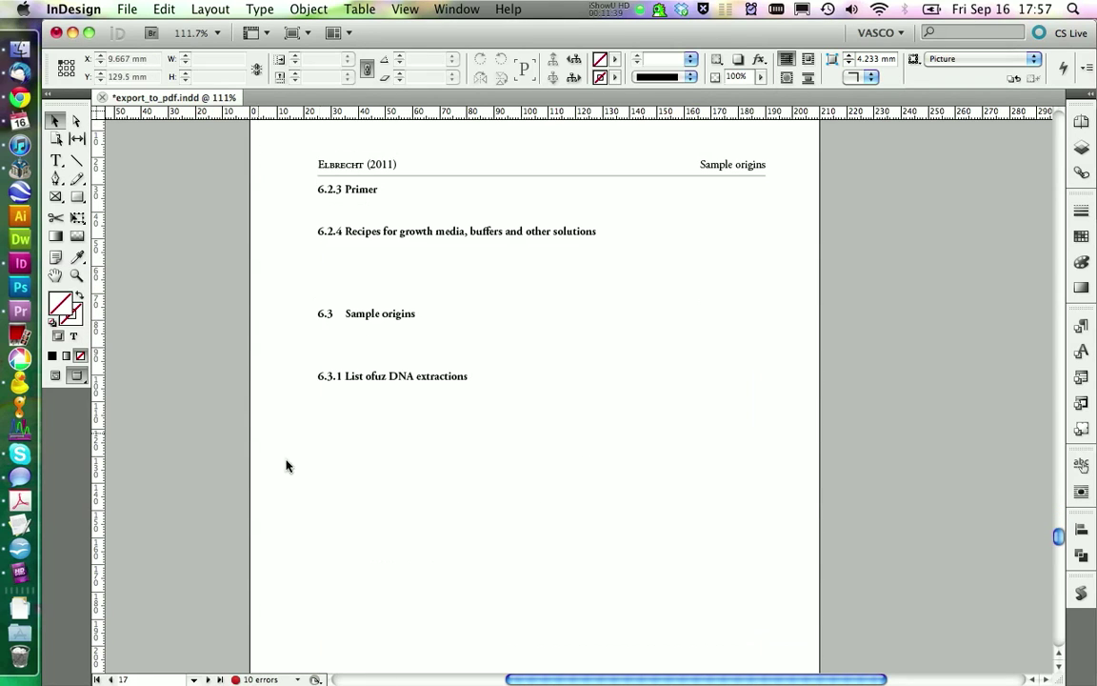
scroll(255, 450, down, 10)
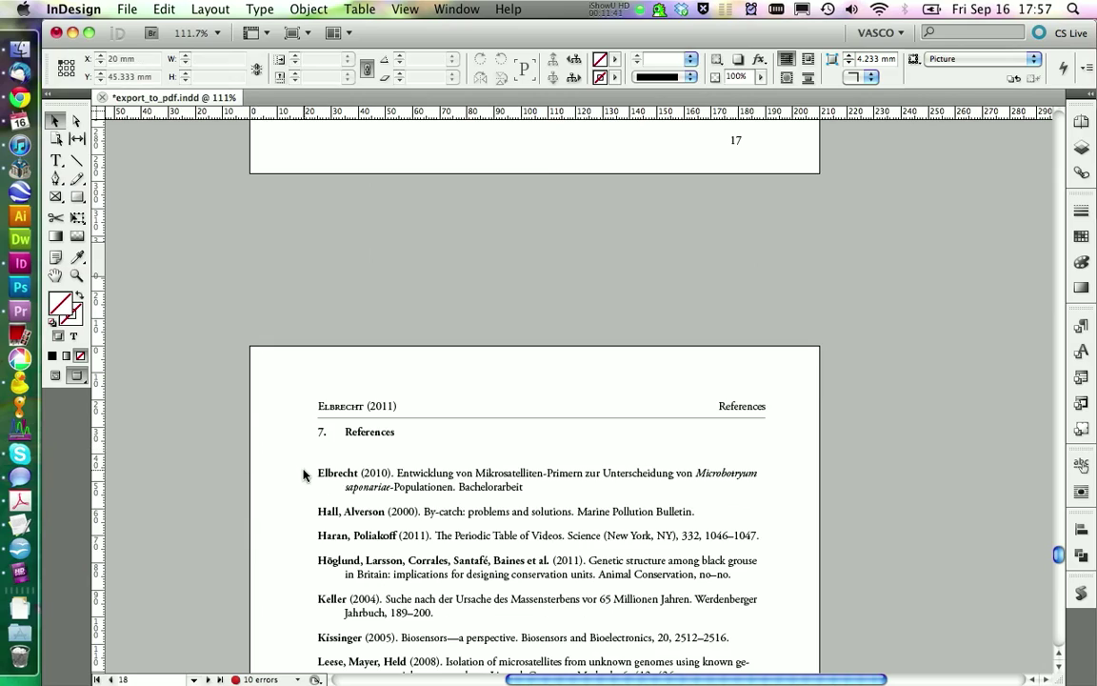
scroll(304, 476, down, 6)
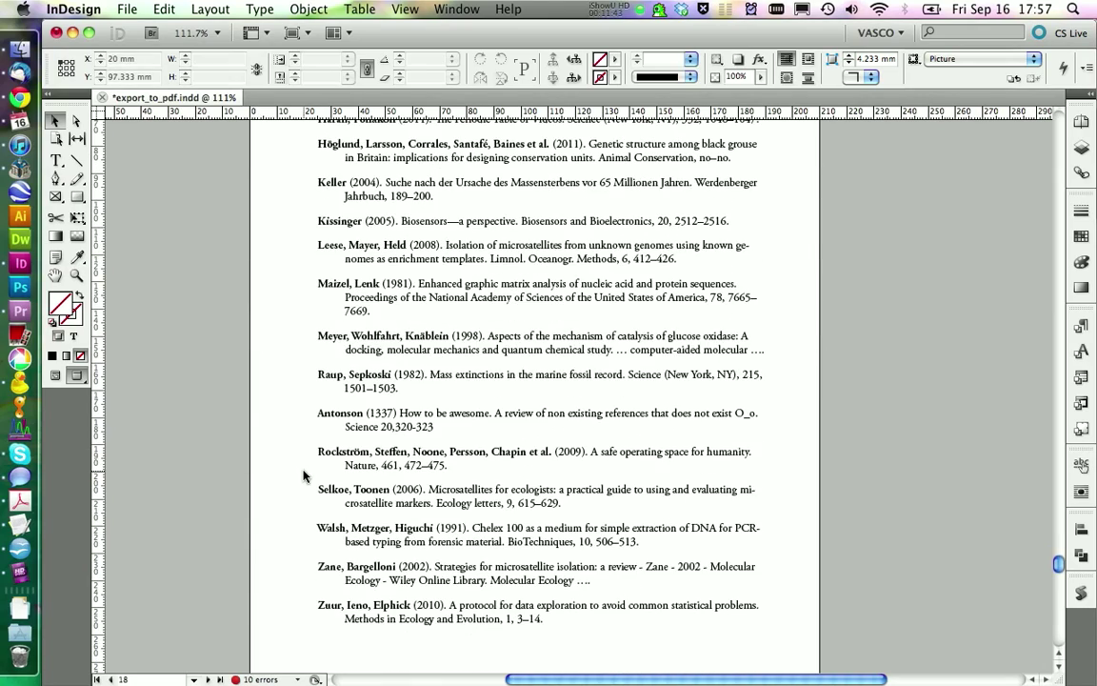
scroll(303, 475, up, 4)
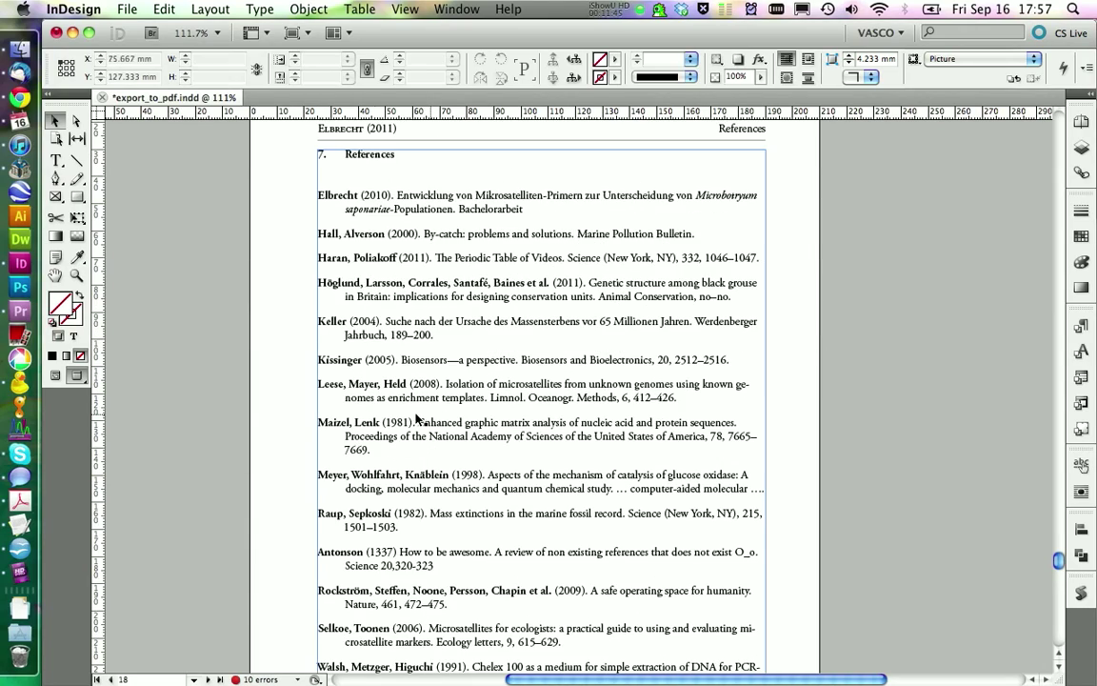
click(188, 317)
click(59, 160)
click(355, 209)
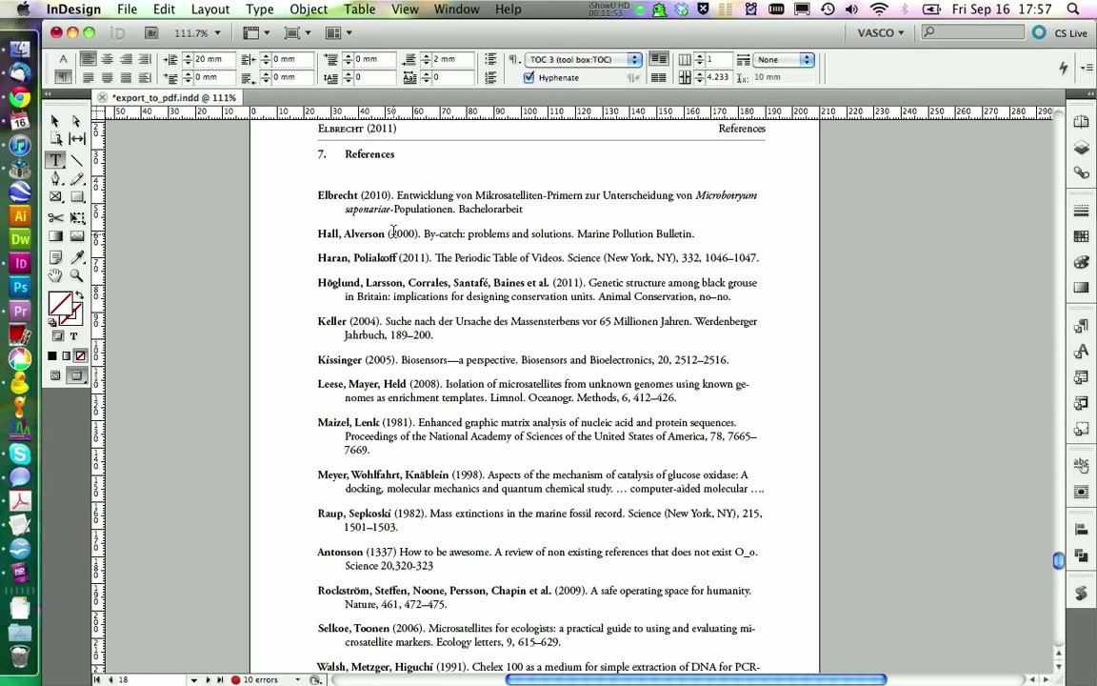
click(382, 233)
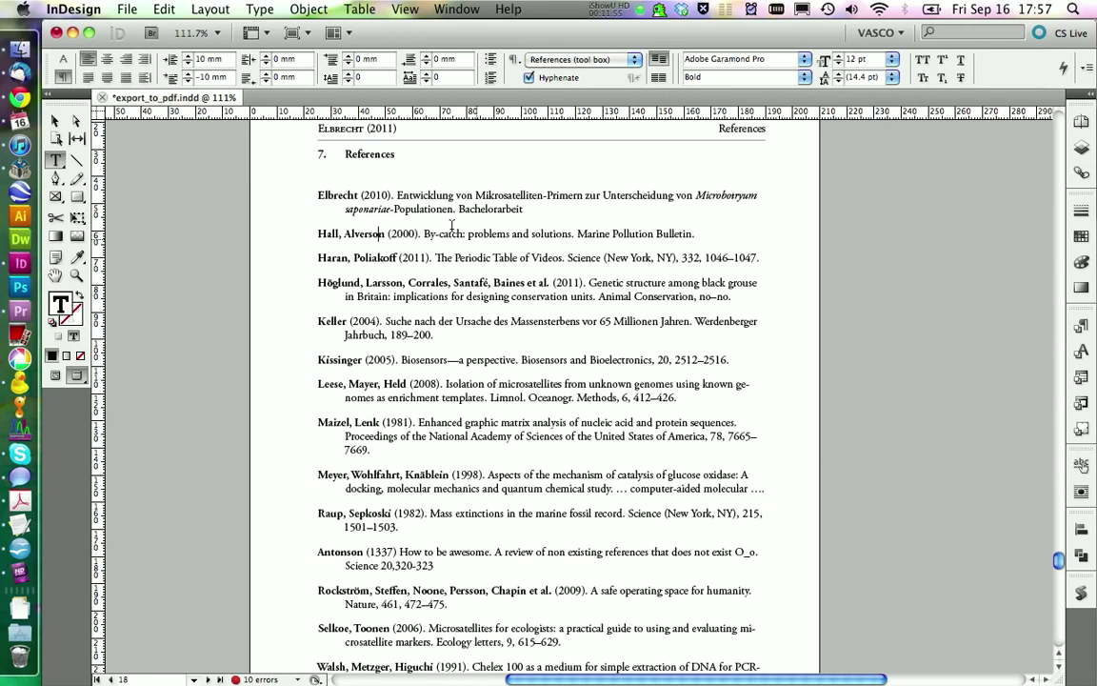
click(419, 208)
click(1080, 592)
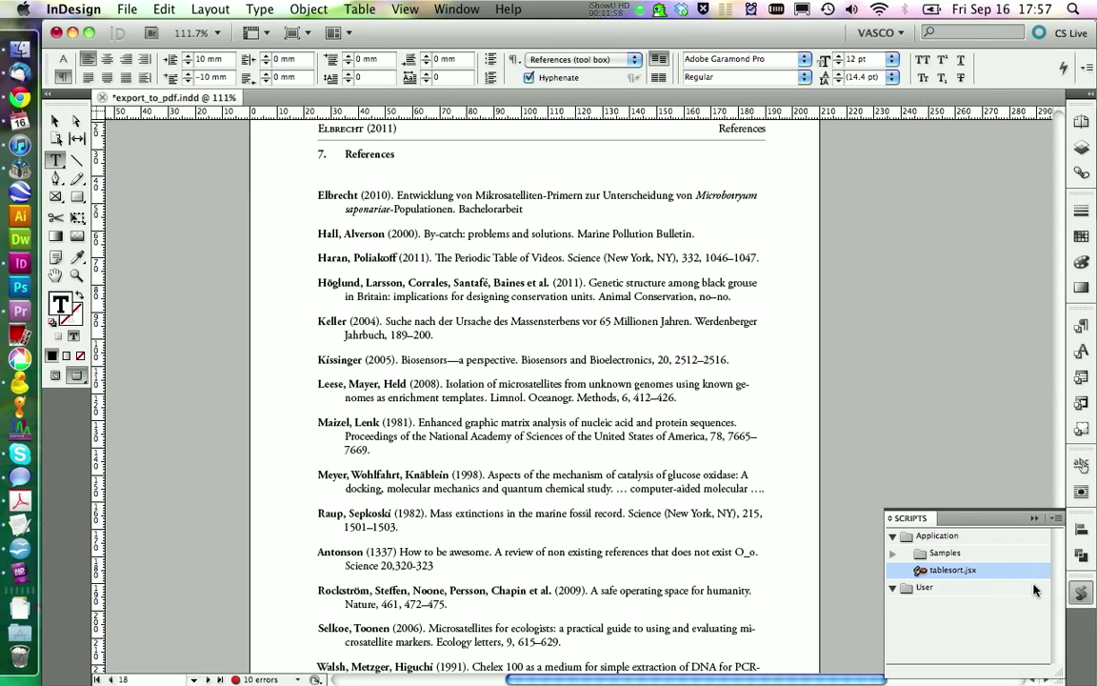
double_click(951, 569)
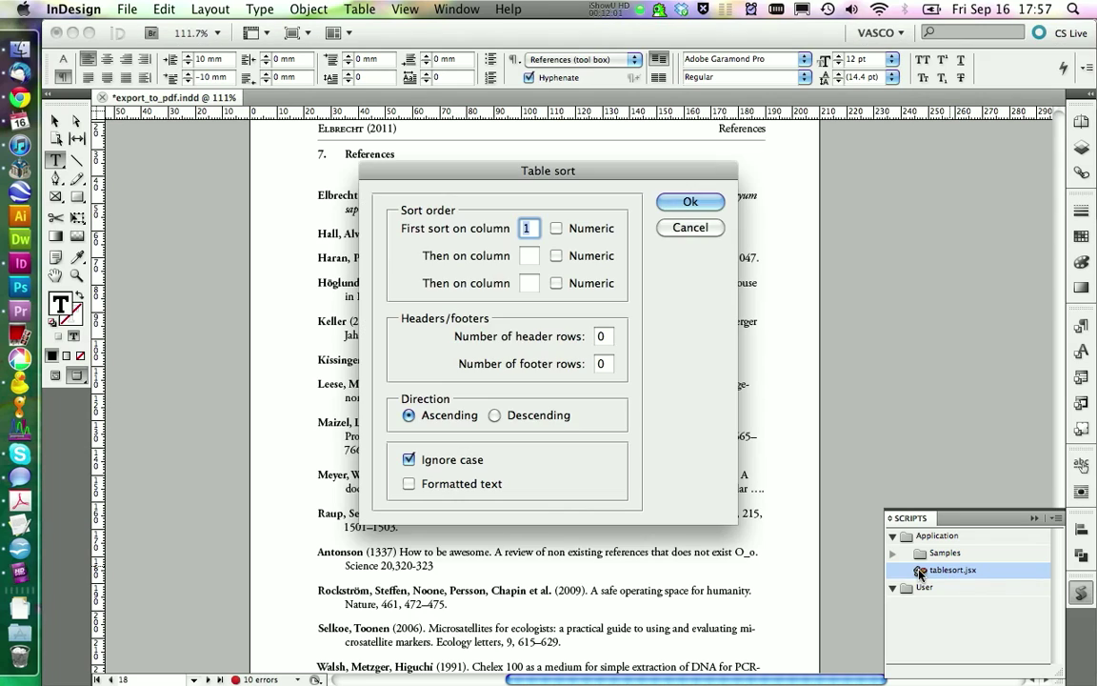
click(677, 203)
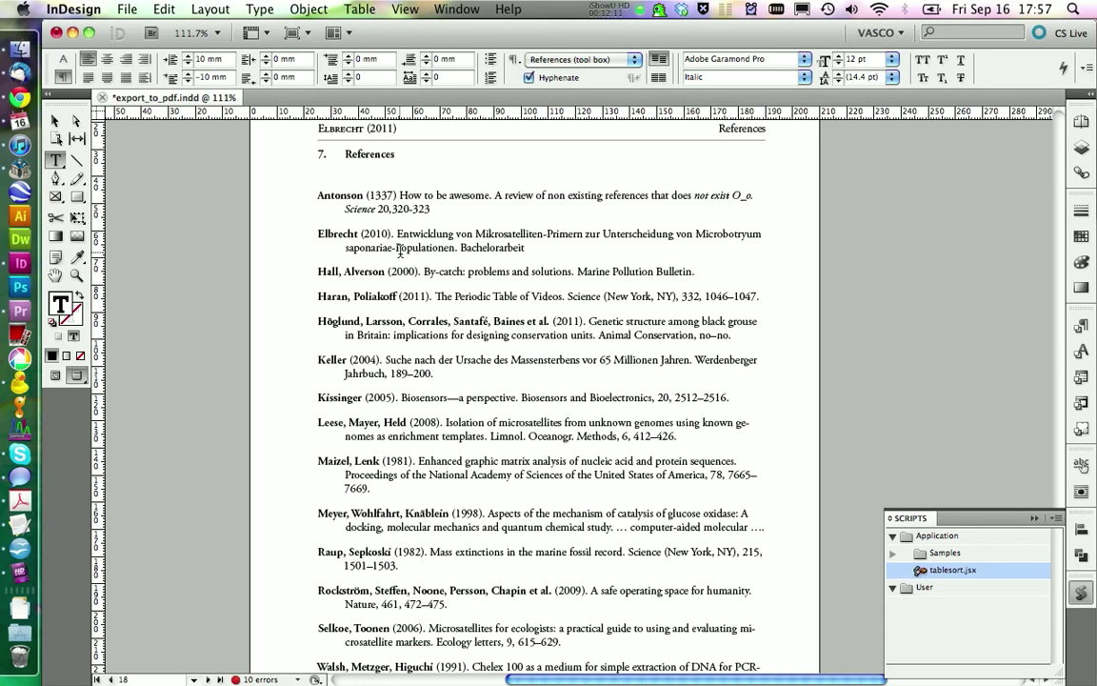
Step: Check the order and text formatting of the sorted references from the first entry down to the last
triple_click(381, 194)
click(273, 177)
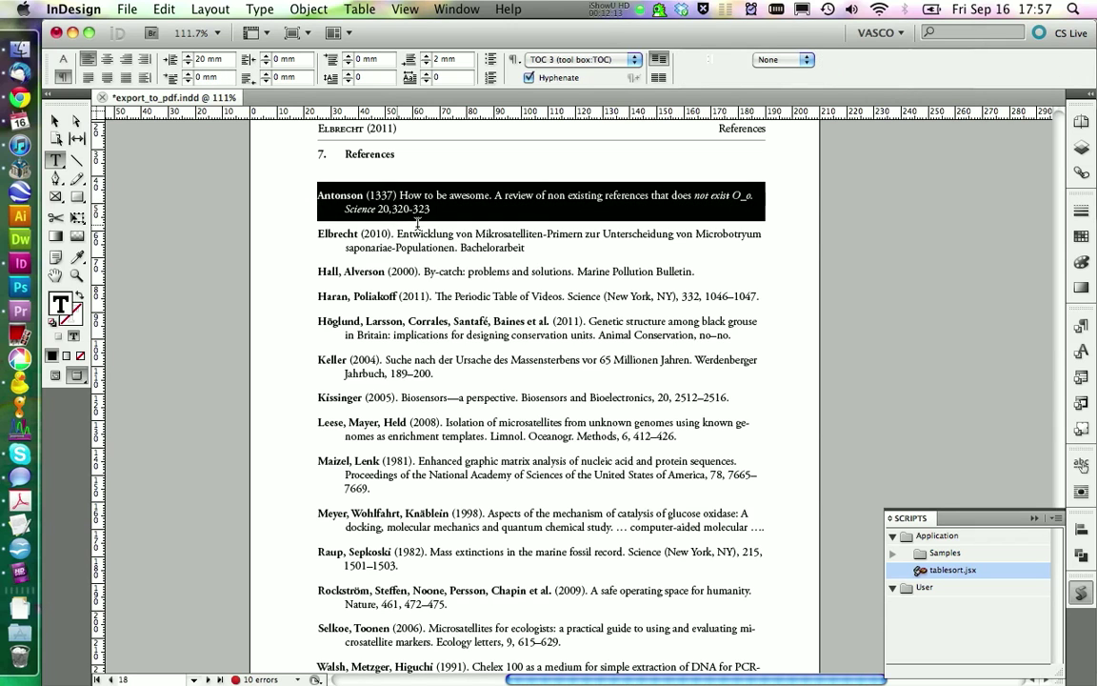
click(370, 283)
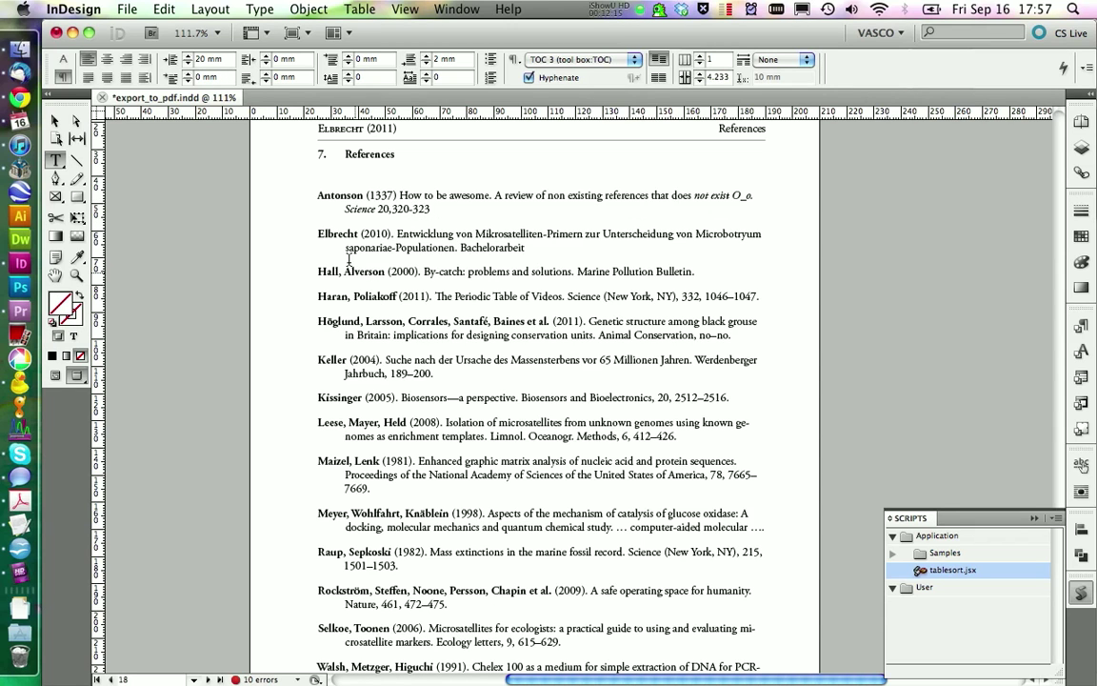
scroll(347, 279, down, 1)
scroll(388, 314, up, 1)
scroll(387, 314, down, 20)
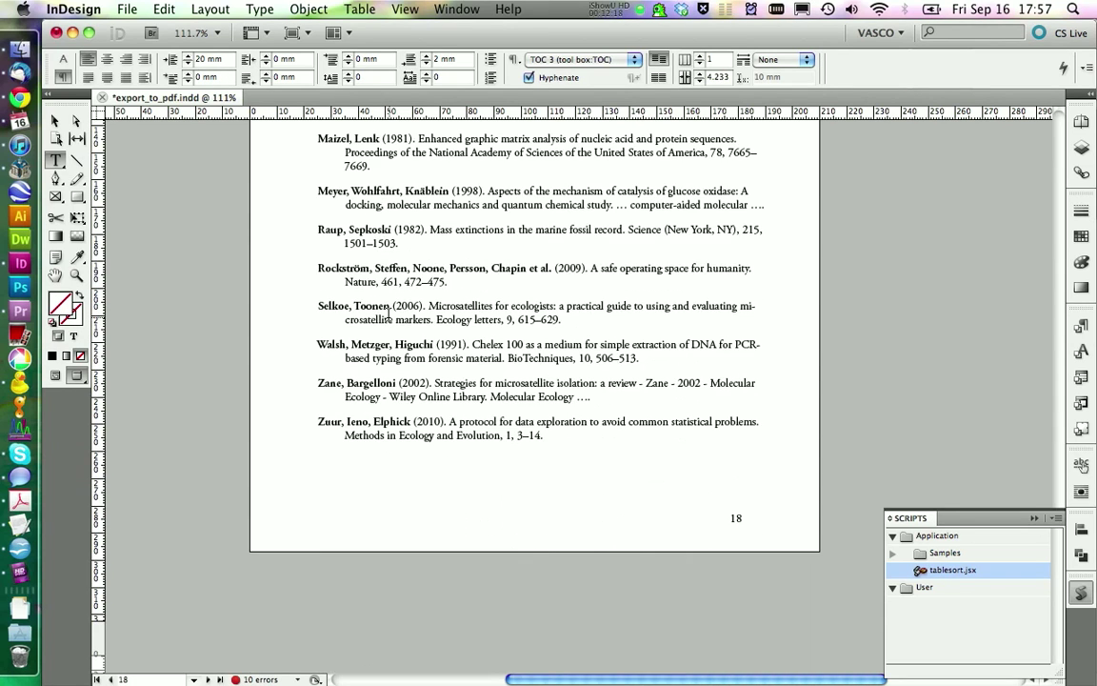
scroll(387, 318, down, 10)
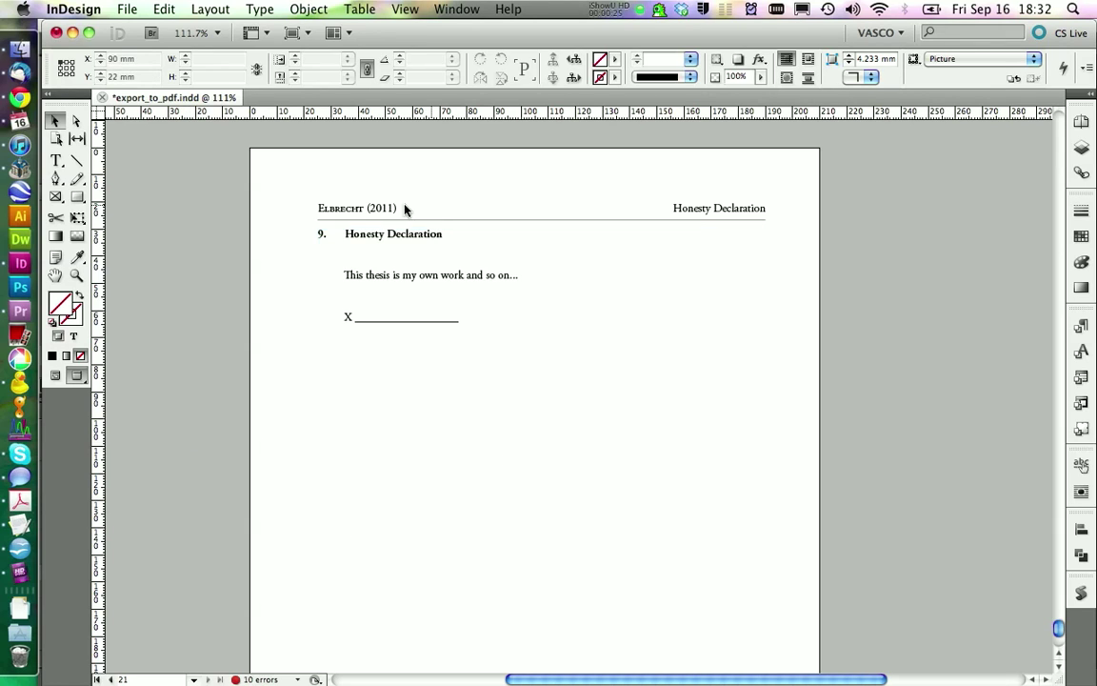
Step: Move the pasteboard text frame onto page 21 to list its overset text error in Preflight, and delete the frame
click(164, 353)
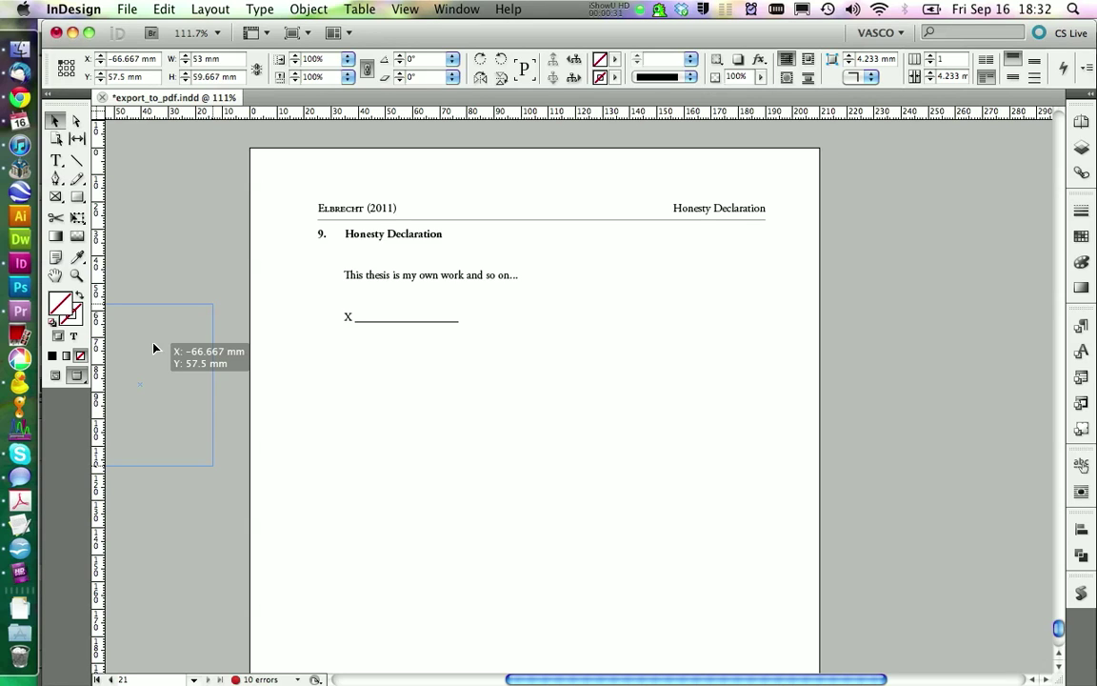
drag(154, 348, 394, 425)
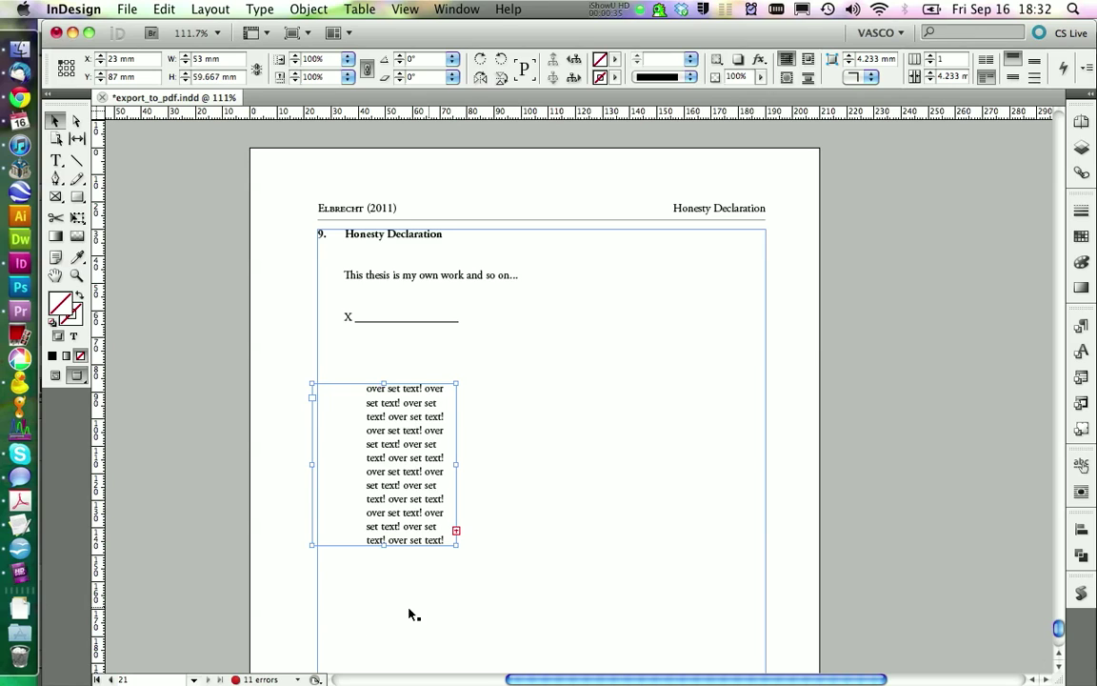
double_click(240, 679)
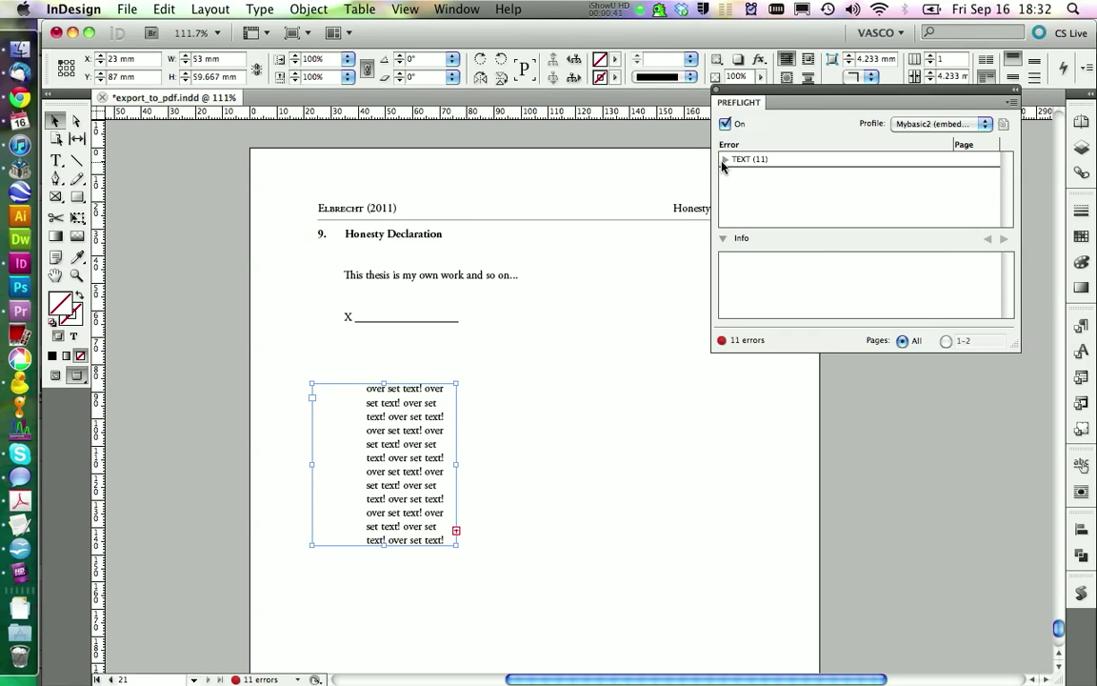
click(724, 160)
click(738, 176)
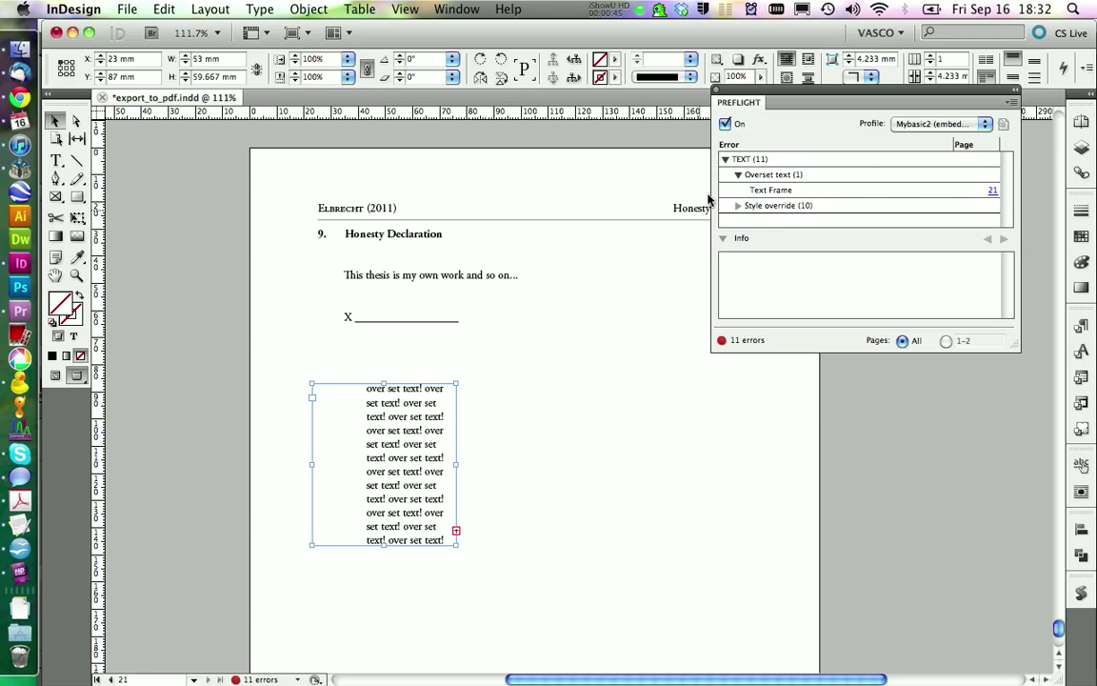
key(alt+shift+super+f)
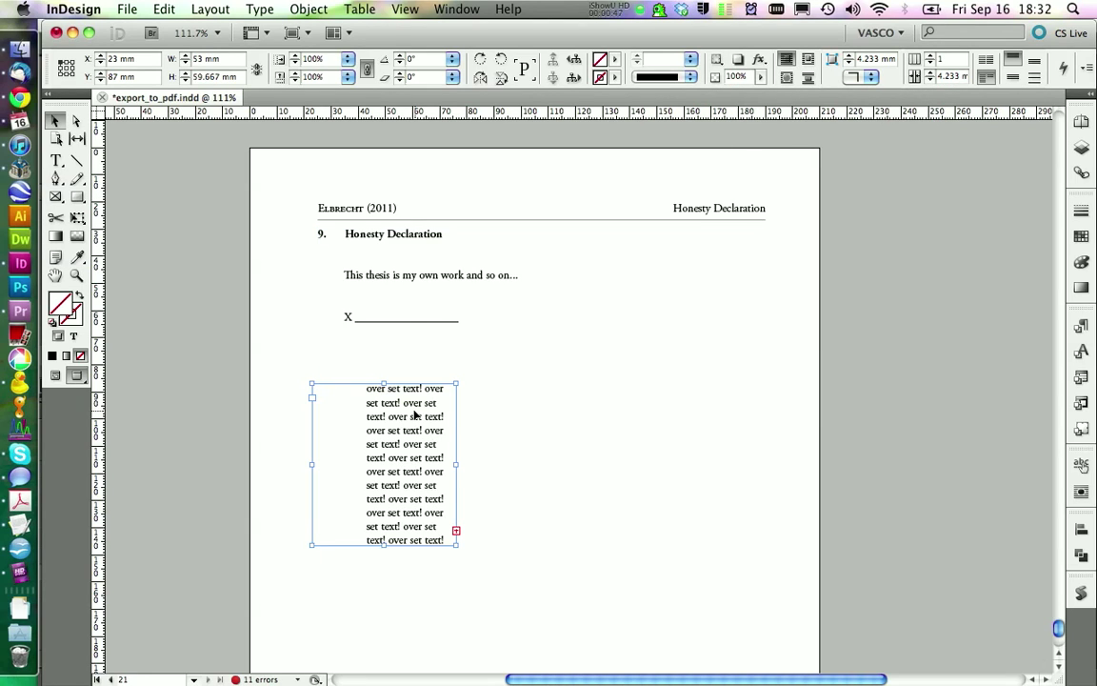
key(Delete)
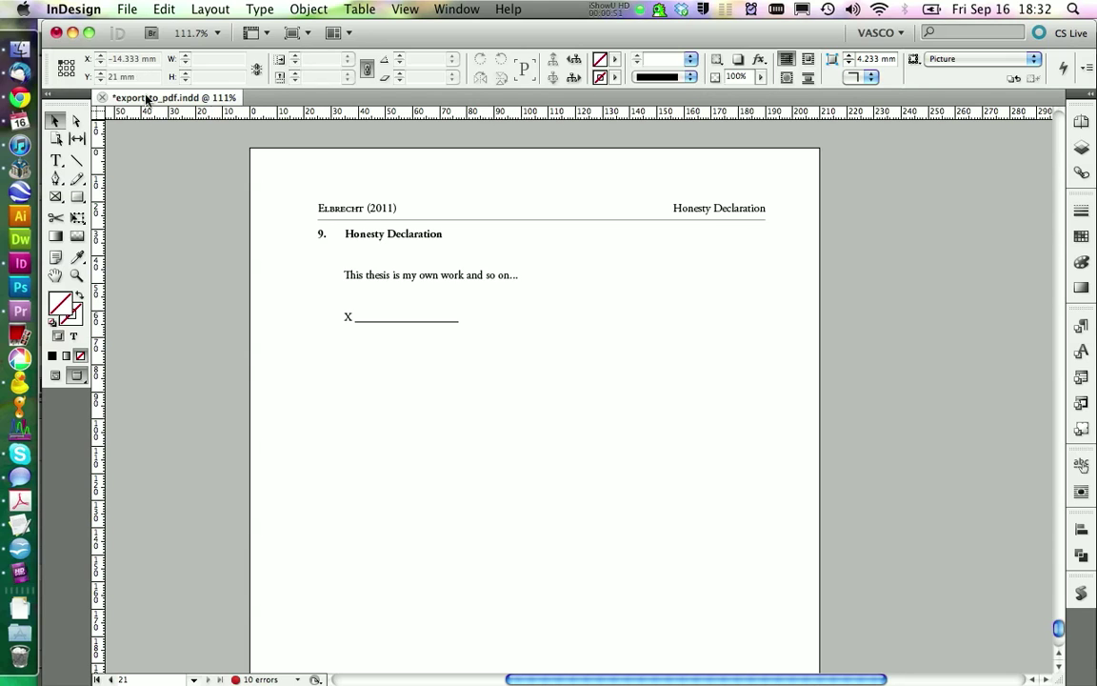
Step: Start a PDF export with the High Quality Print preset, saving it as export_to_pdf.pdf on the Desktop
click(126, 9)
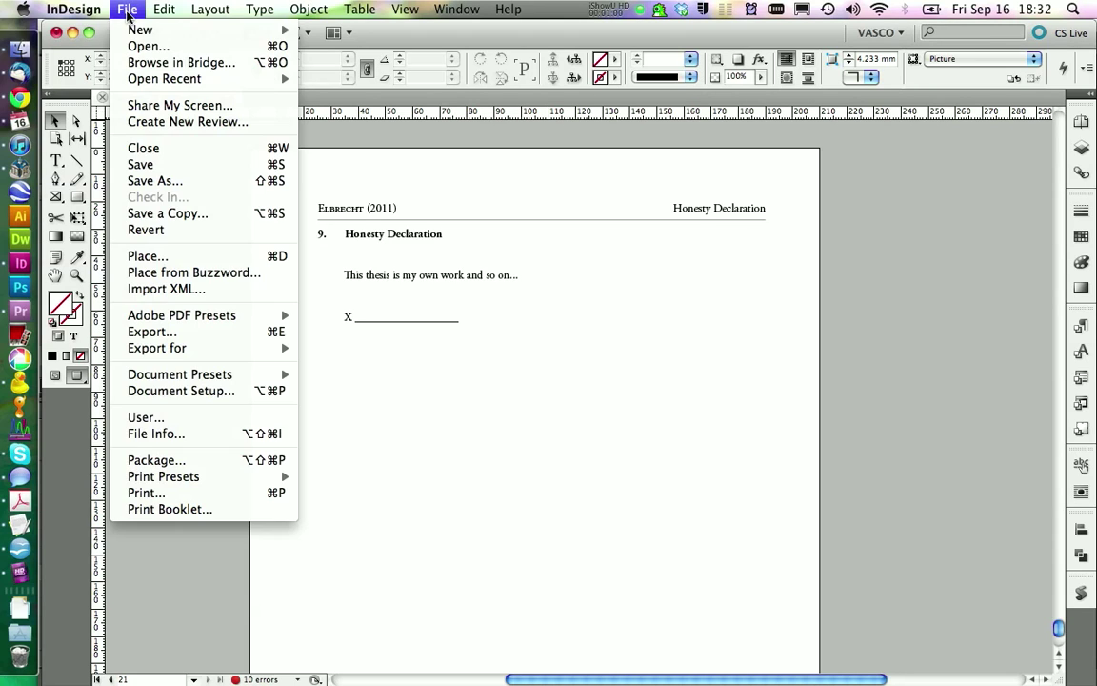
mouse_move(143, 317)
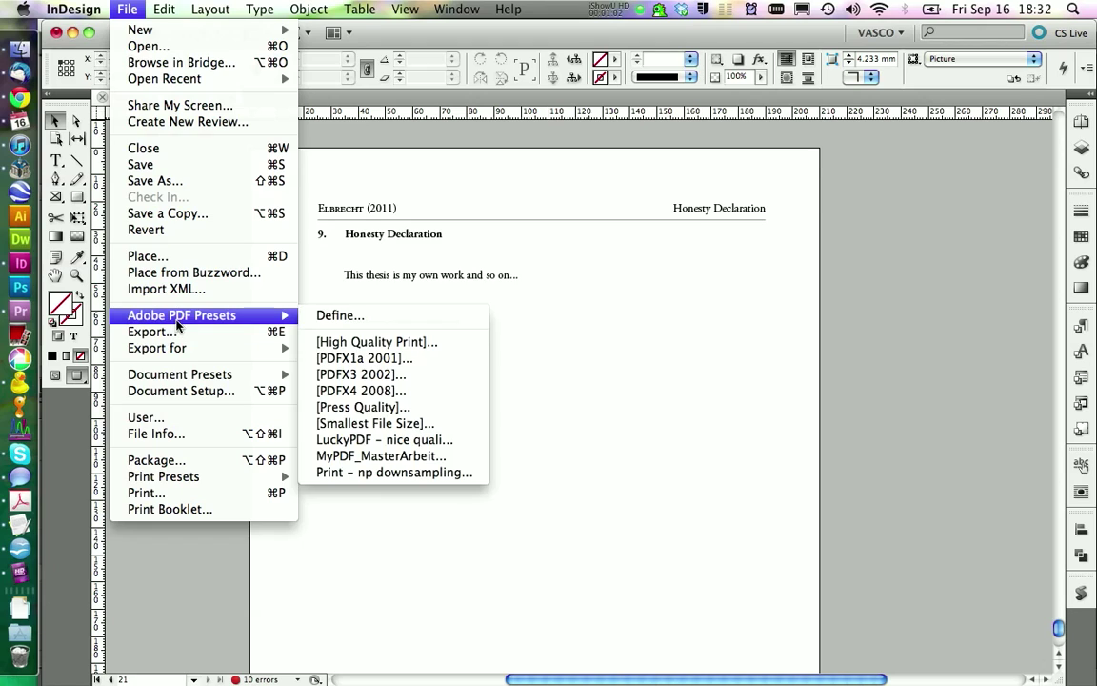
click(330, 350)
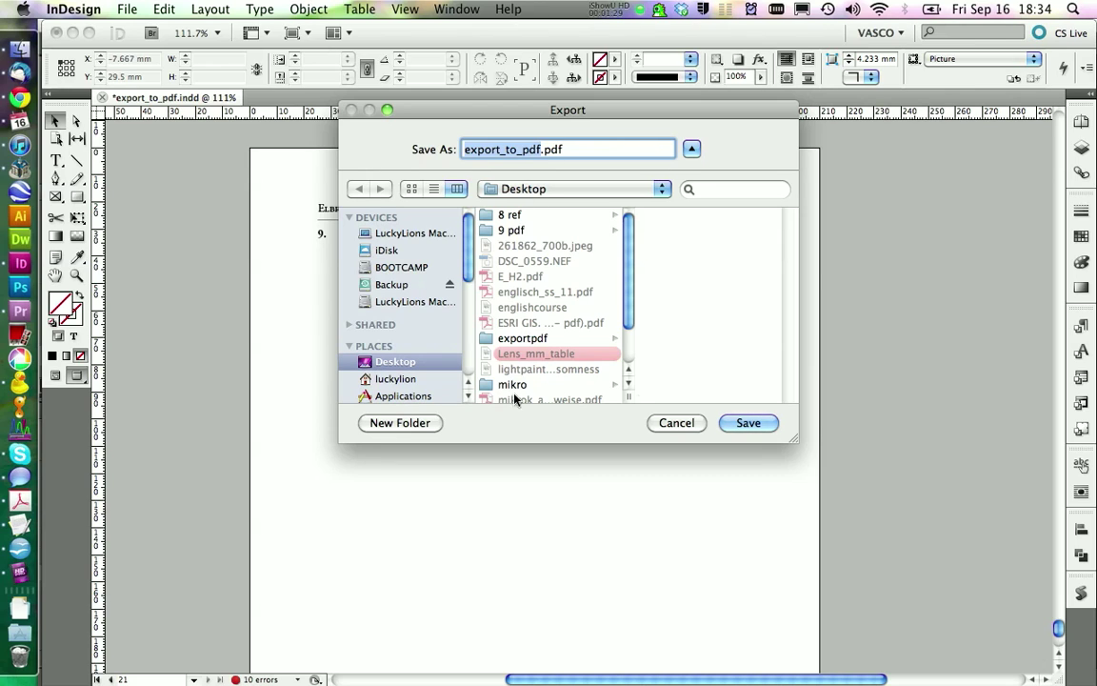
click(754, 424)
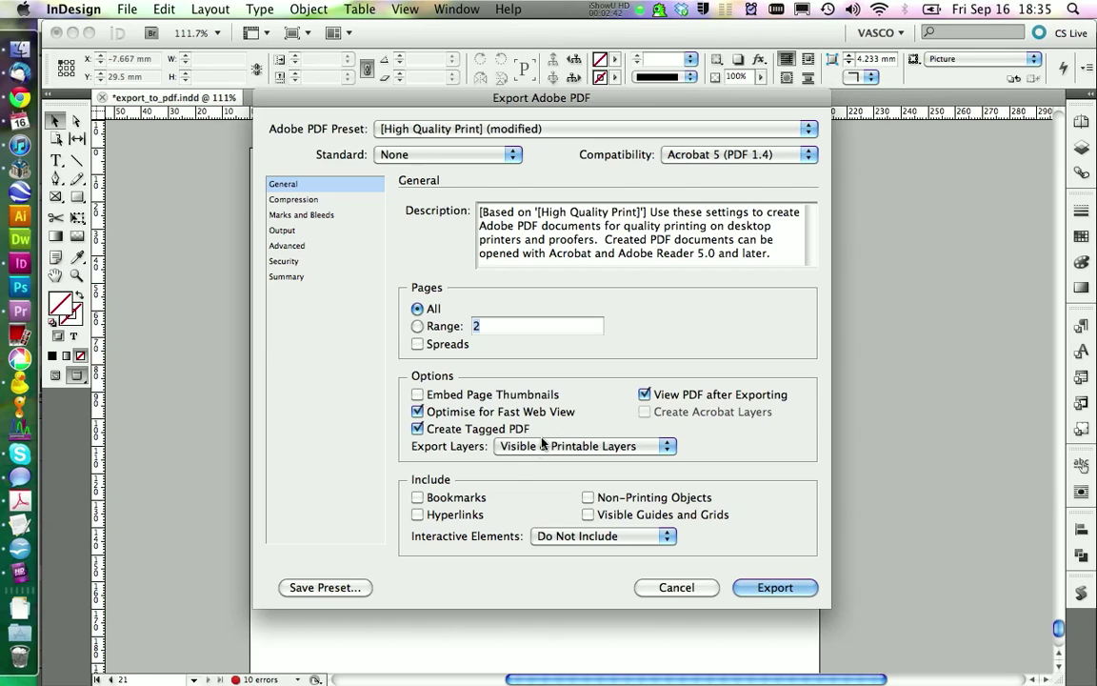
Step: Include bookmarks and hyperlinks in the exported PDF
click(416, 497)
click(417, 515)
click(340, 287)
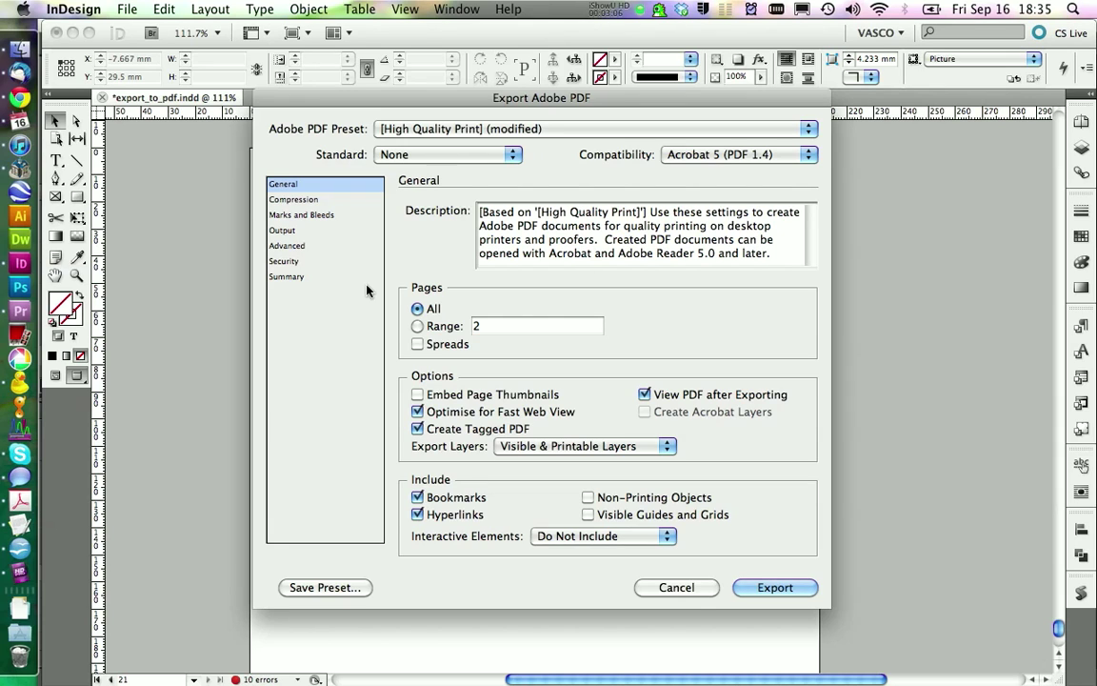
Step: Set the PDF compression to downsample colour images to 72 pixels per inch for images above 108 pixels per inch
click(318, 201)
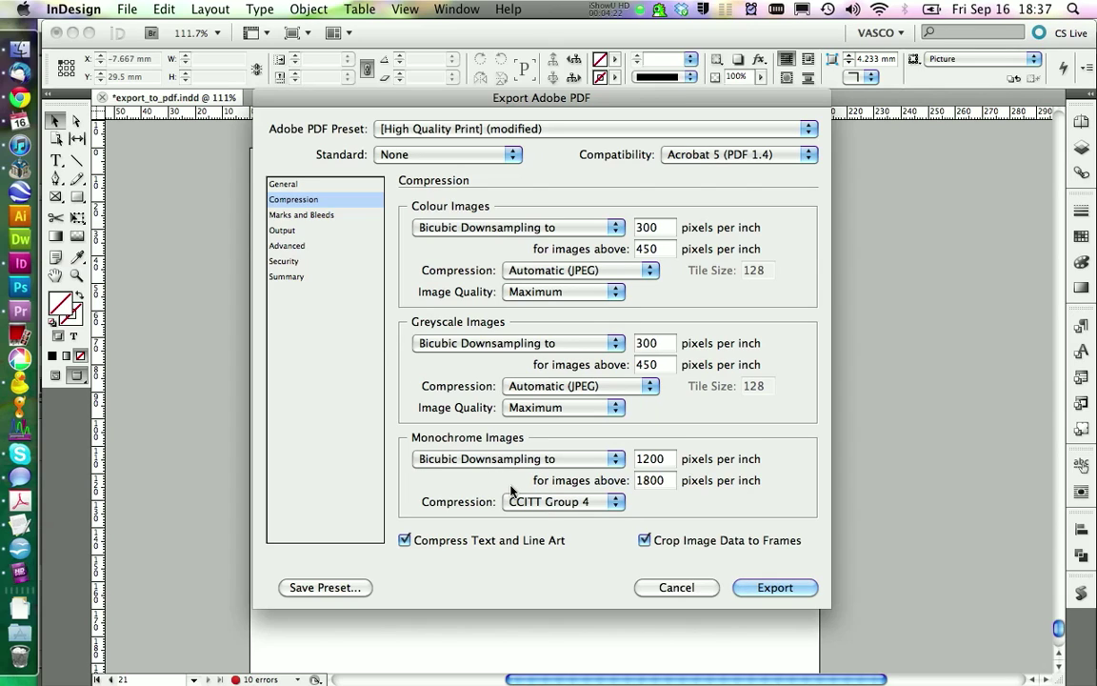
click(646, 228)
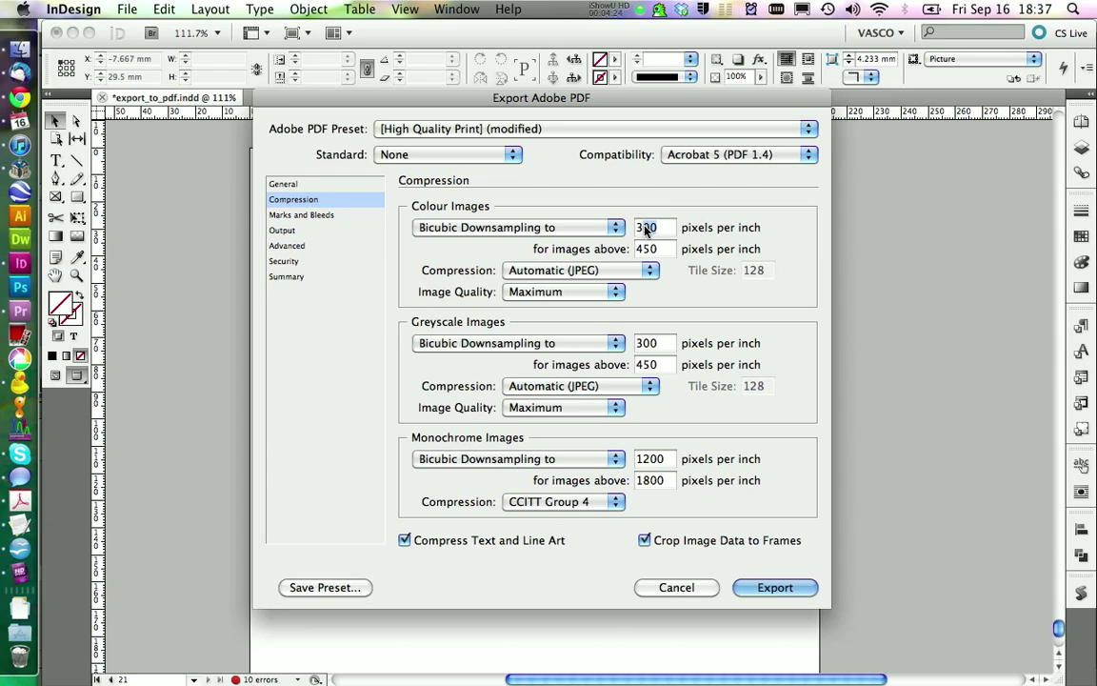
drag(656, 227, 633, 223)
text(72)
double_click(654, 248)
text(108)
Step: Set the downsampling resolution of both greyscale and monochrome images to 150 pixels per inch
key(Tab)
text(150)
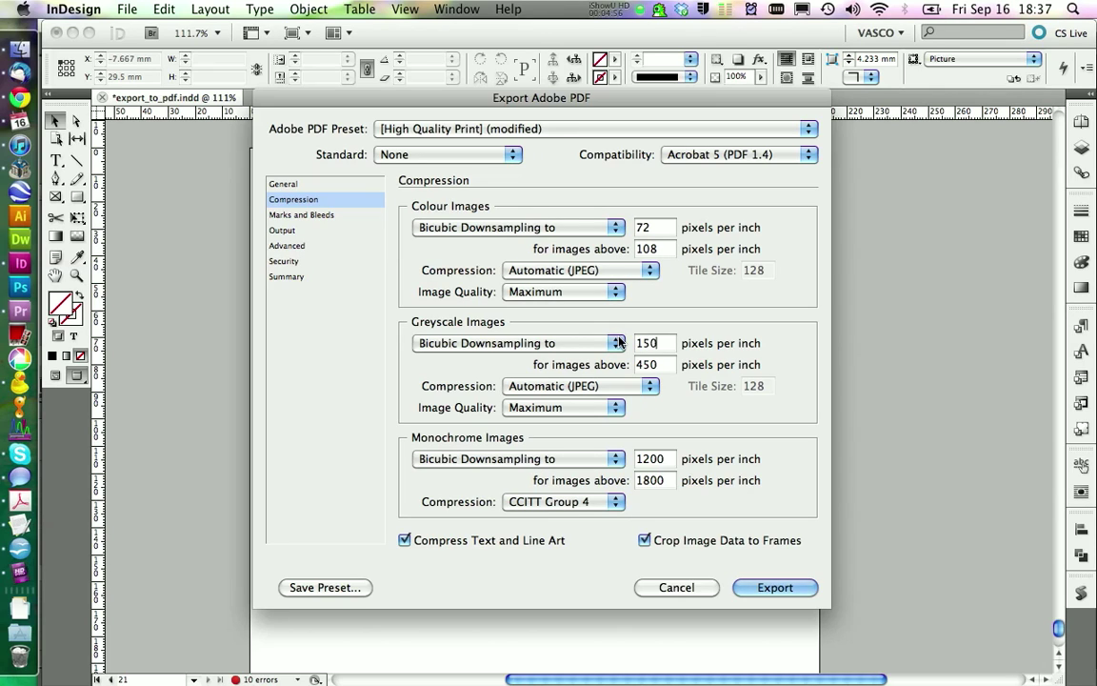
double_click(634, 458)
text(1)
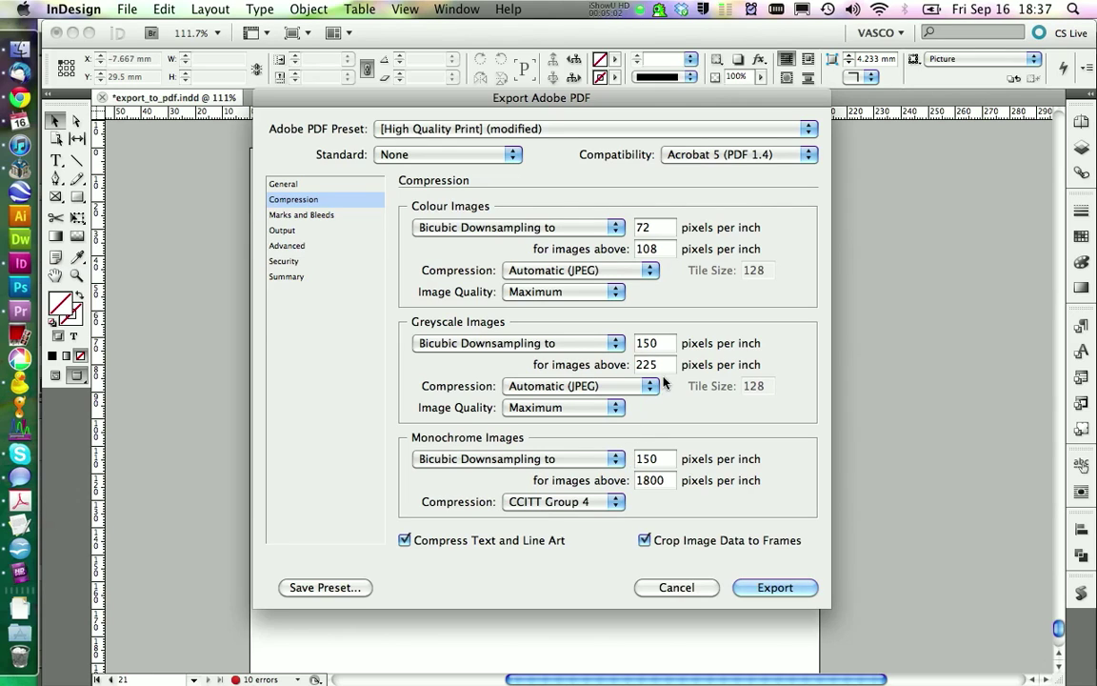
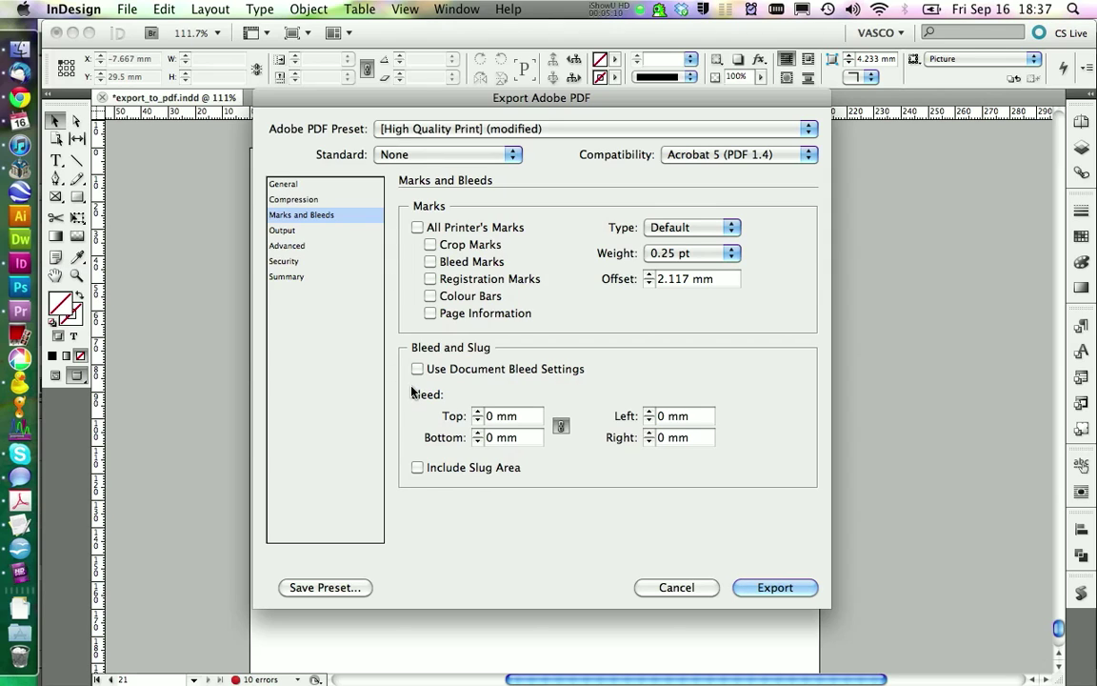
Step: Review the PDF export's marks and bleeds, colour output, advanced and security settings
drag(419, 105, 258, 61)
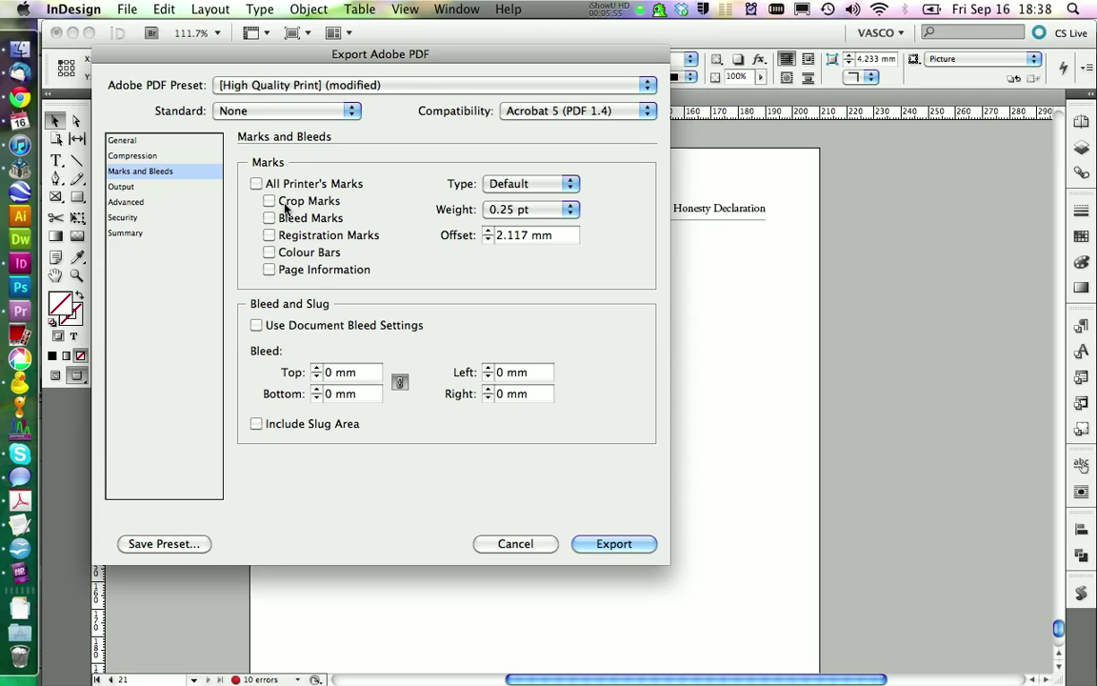
drag(334, 72, 545, 101)
click(352, 217)
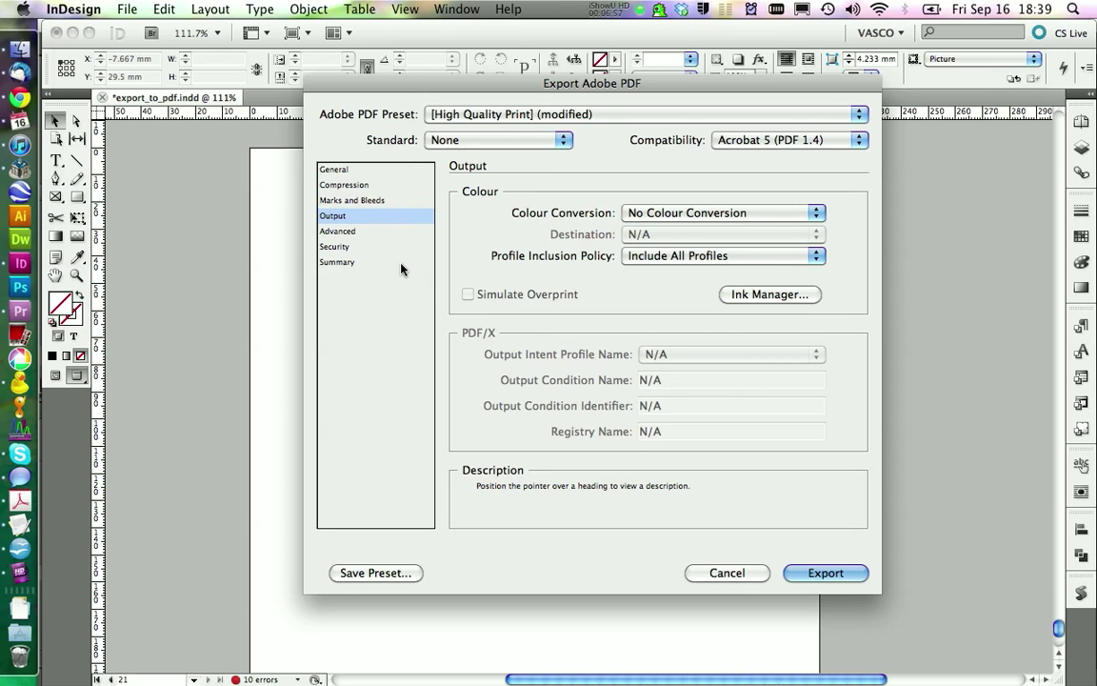
click(339, 231)
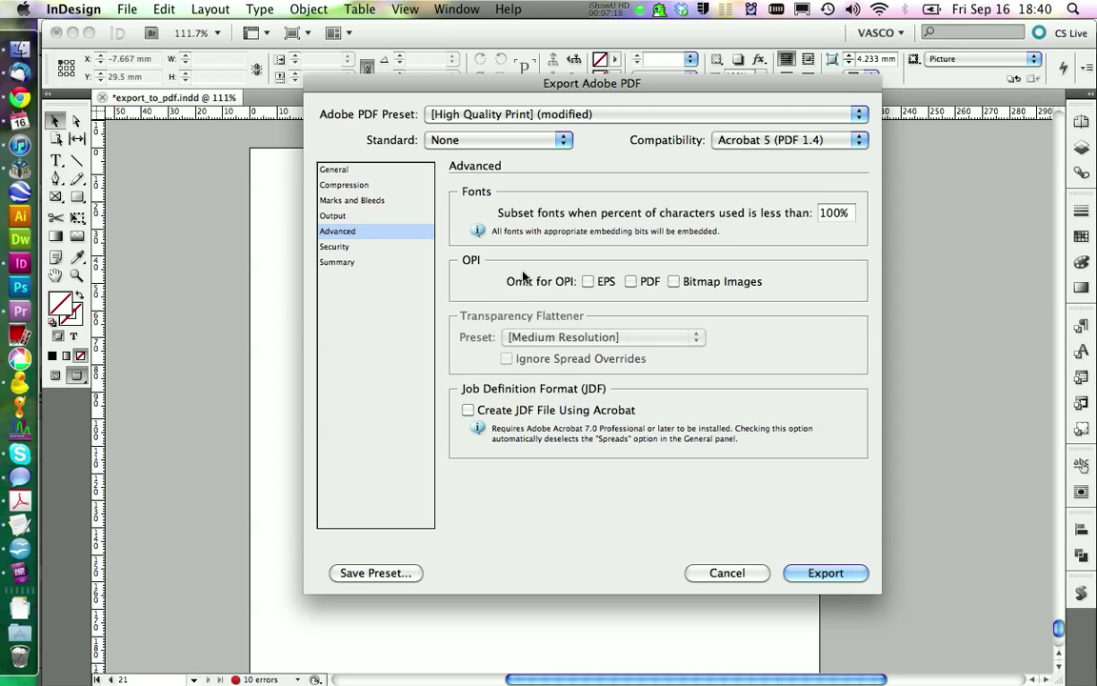
click(366, 246)
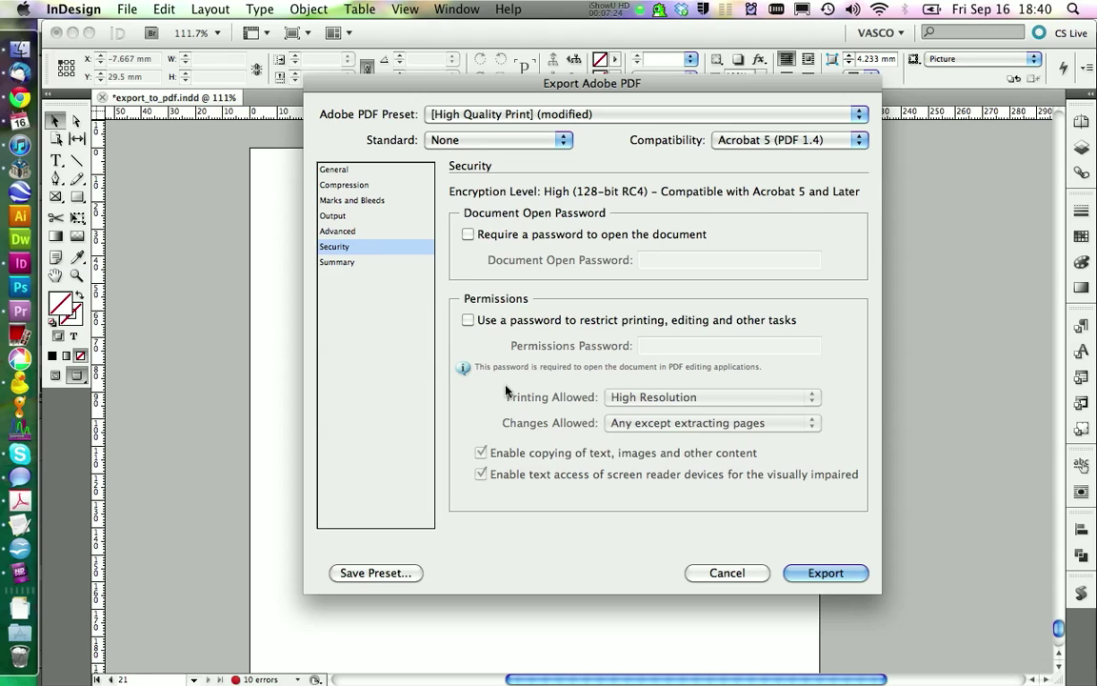
Step: Check the export summary, save the settings as a preset named My Doc, and export the PDF
click(334, 261)
click(350, 170)
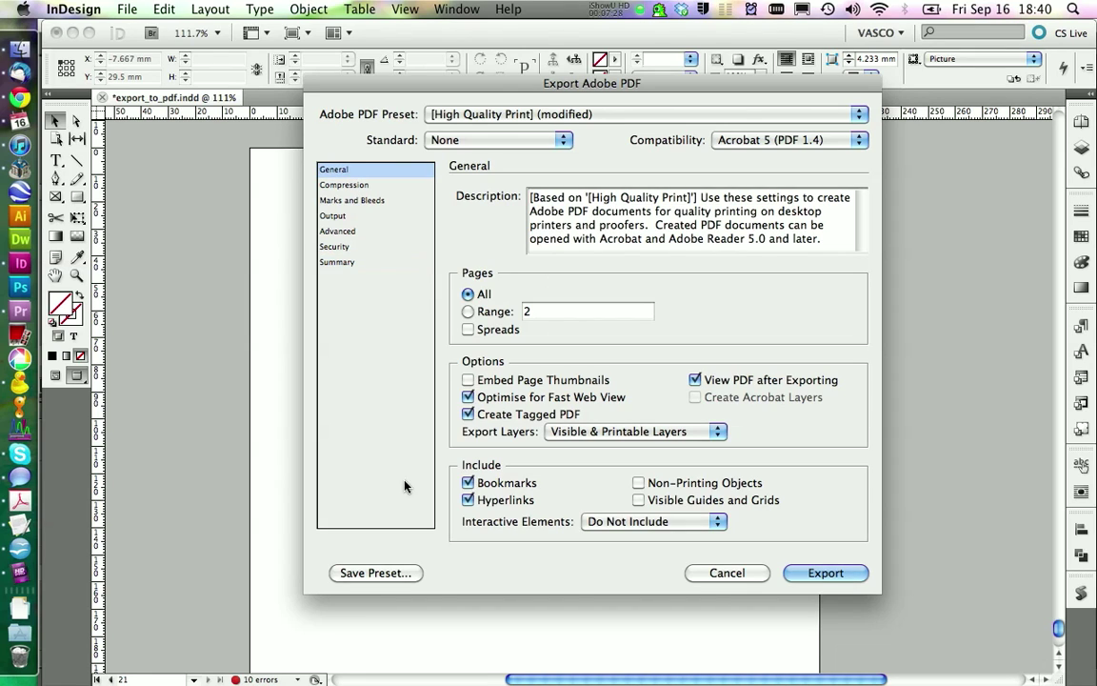
click(360, 572)
text(My Doc)
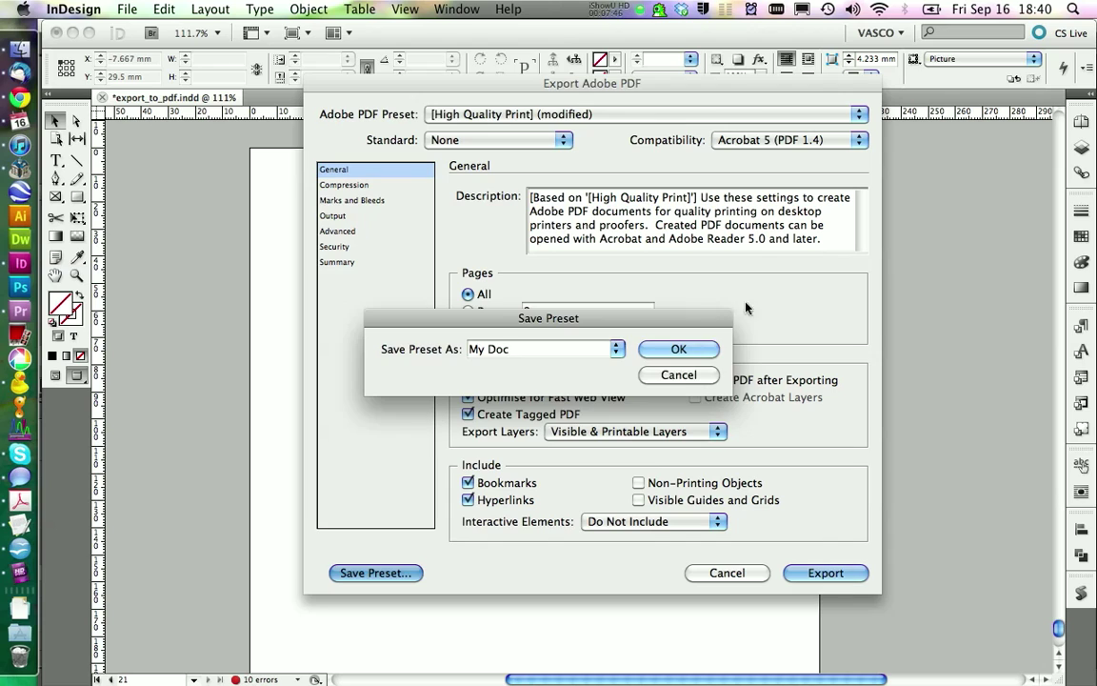
key(Return)
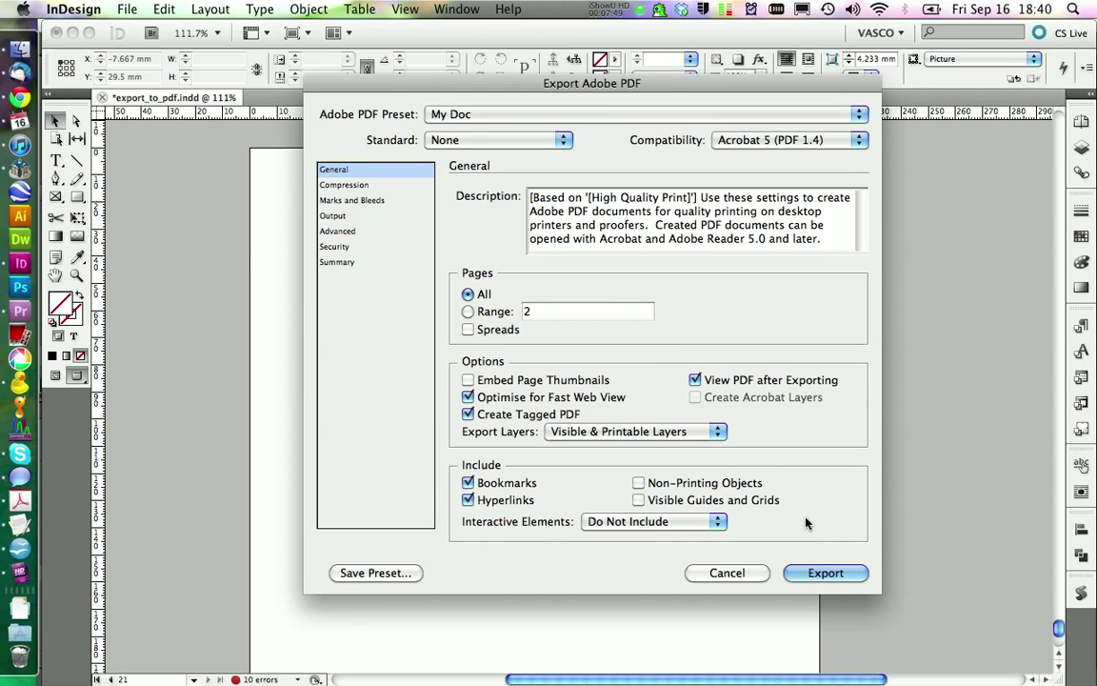
click(821, 574)
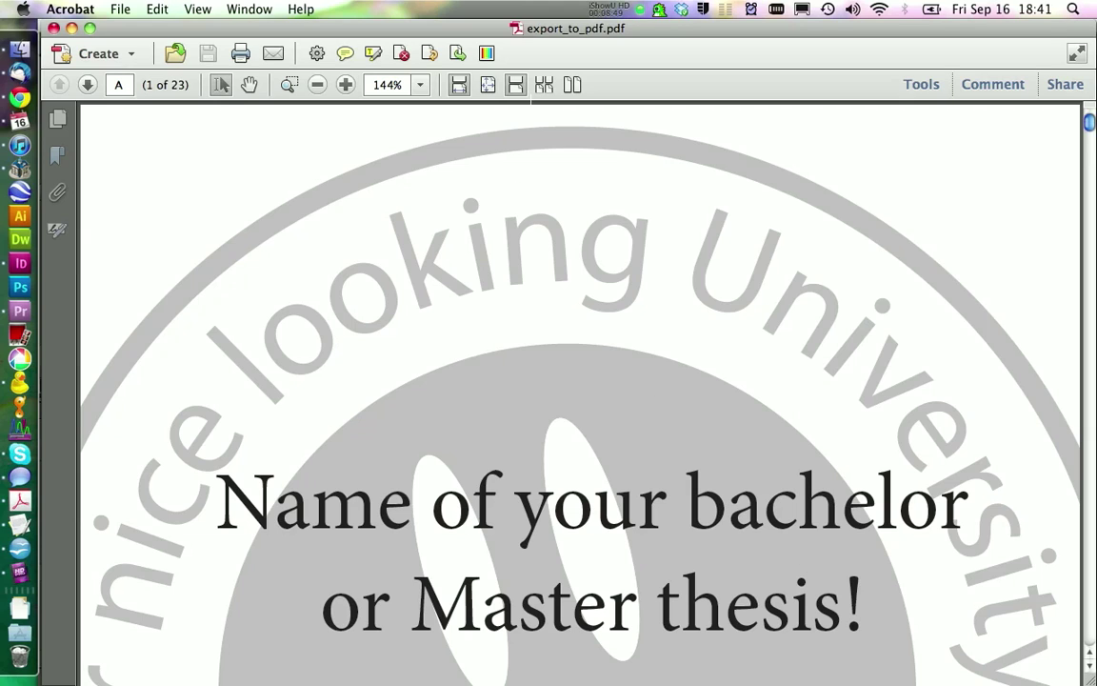
Step: Display the exported PDF as continuous side-by-side pages and follow a table of contents link to the Introduction chapter
click(486, 85)
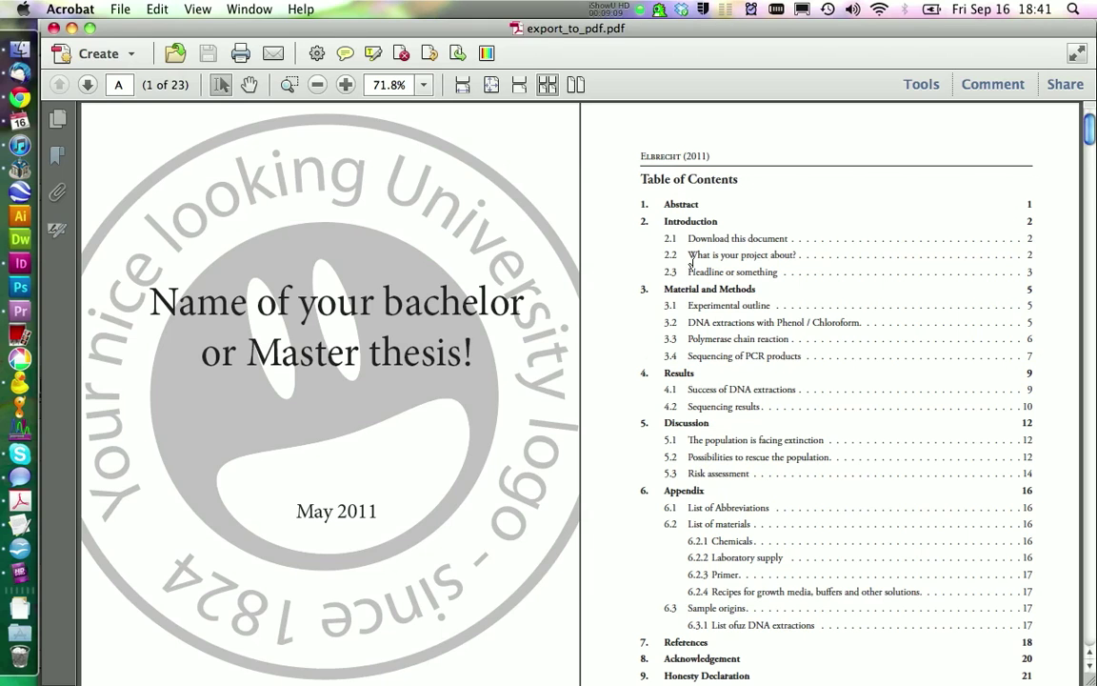
click(624, 236)
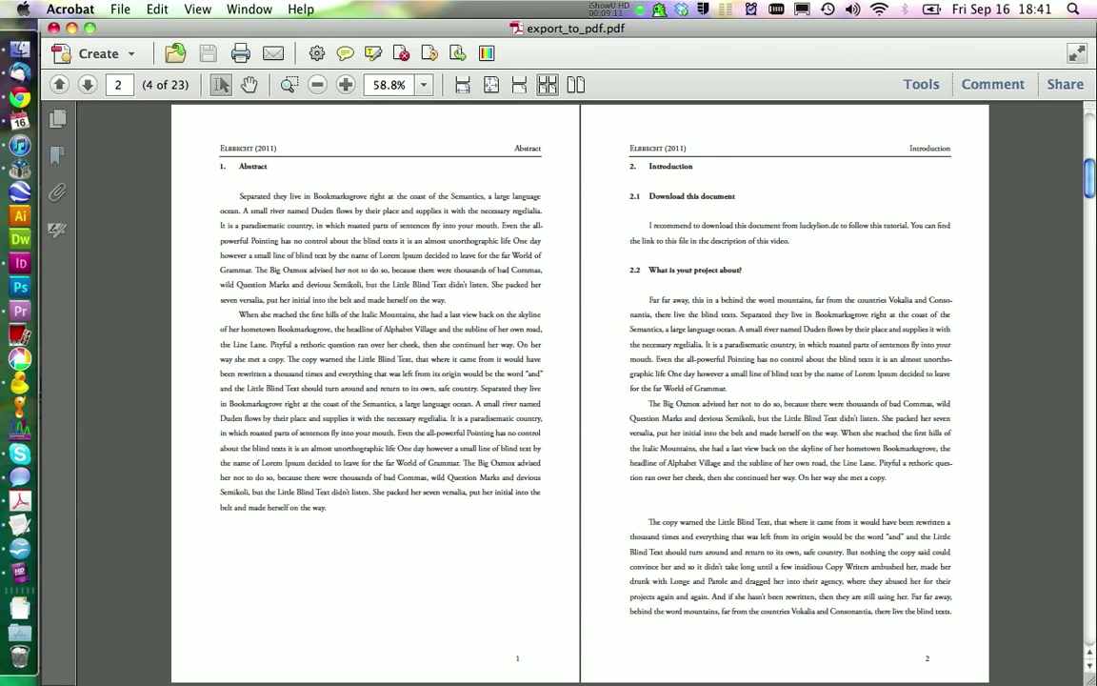
Step: Examine the tables, figures and text in the Introduction and Material and Methods chapters, and return to the title page
scroll(579, 381, down, 6)
scroll(579, 381, down, 7)
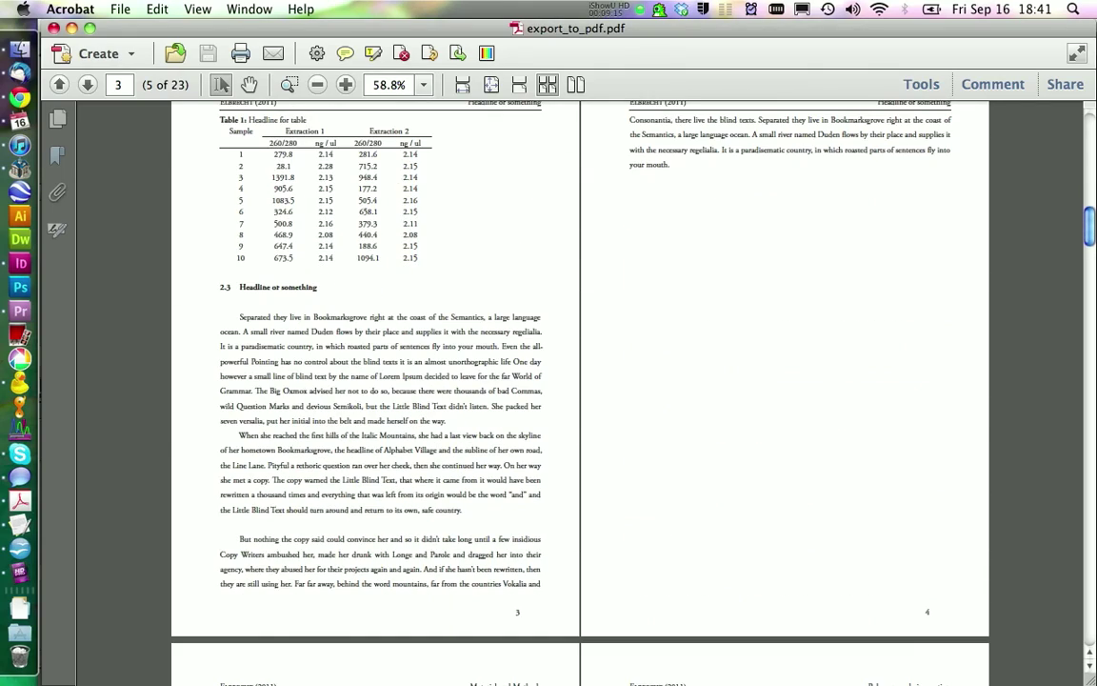
scroll(579, 381, down, 8)
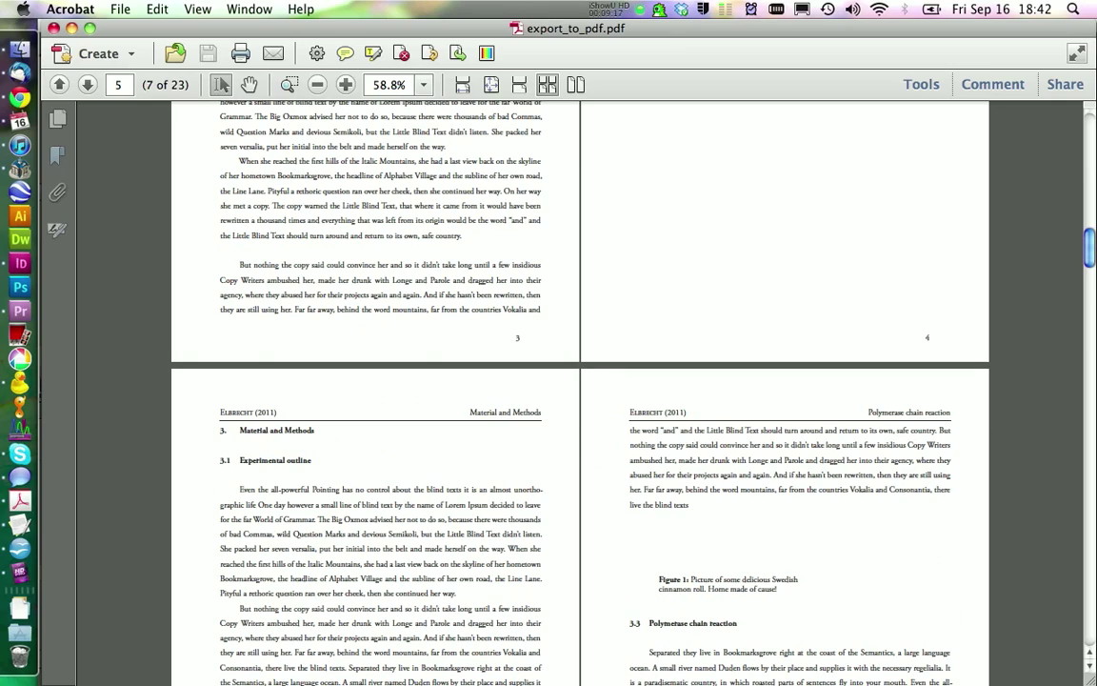
scroll(769, 660, down, 1)
scroll(709, 367, down, 5)
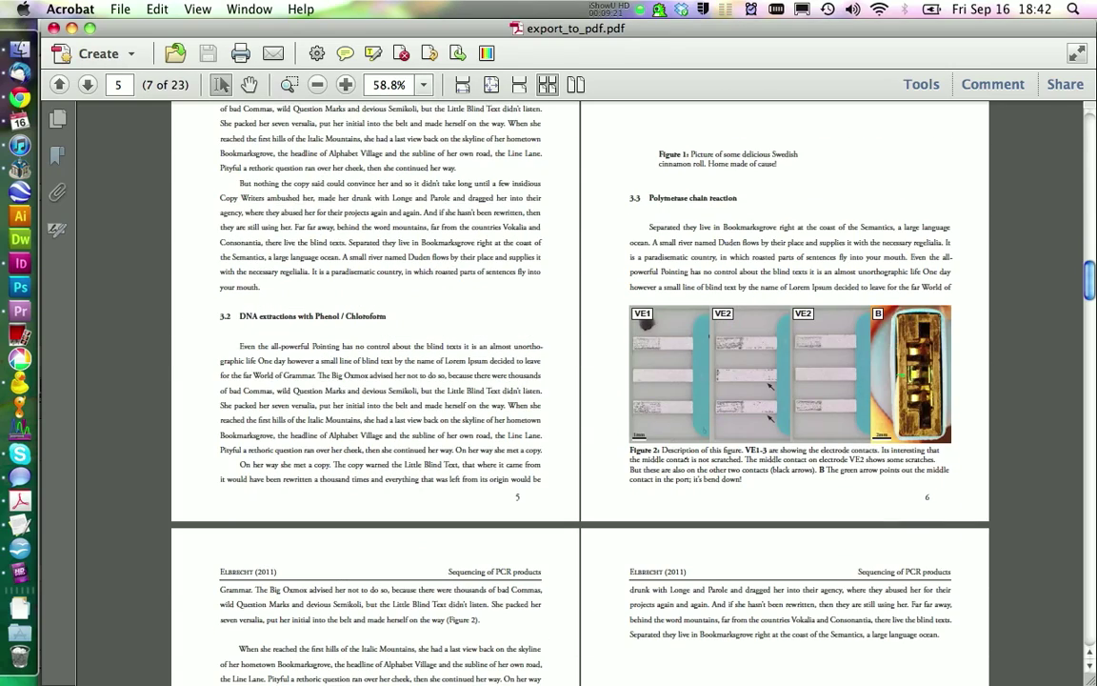
scroll(579, 381, down, 2)
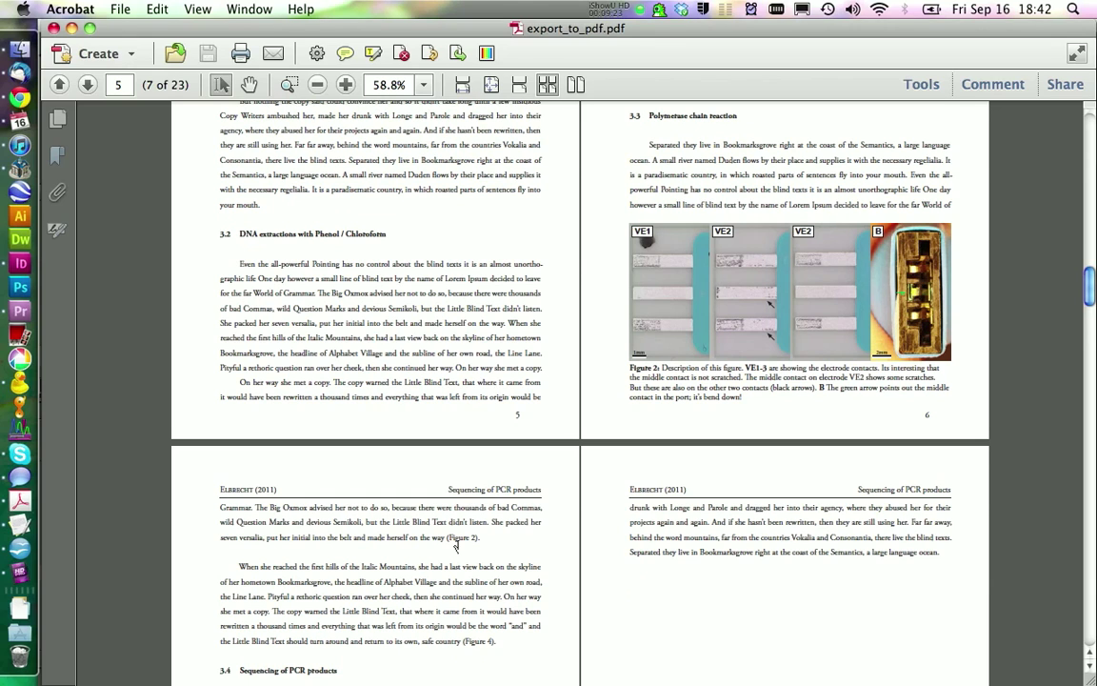
scroll(454, 541, down, 5)
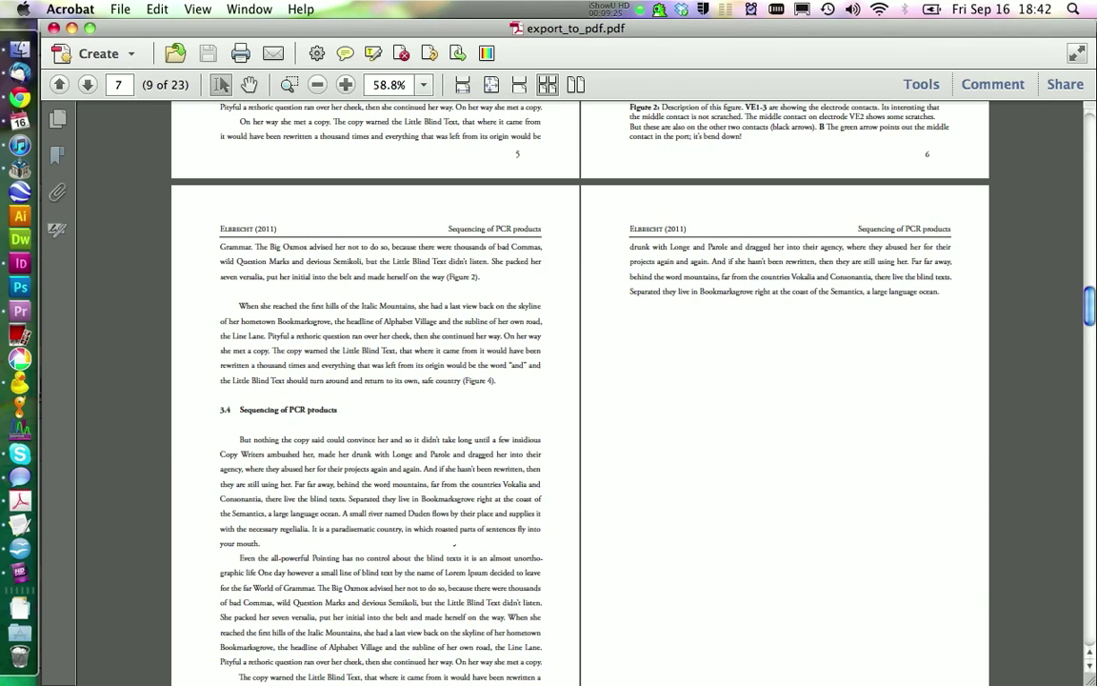
scroll(458, 436, up, 3)
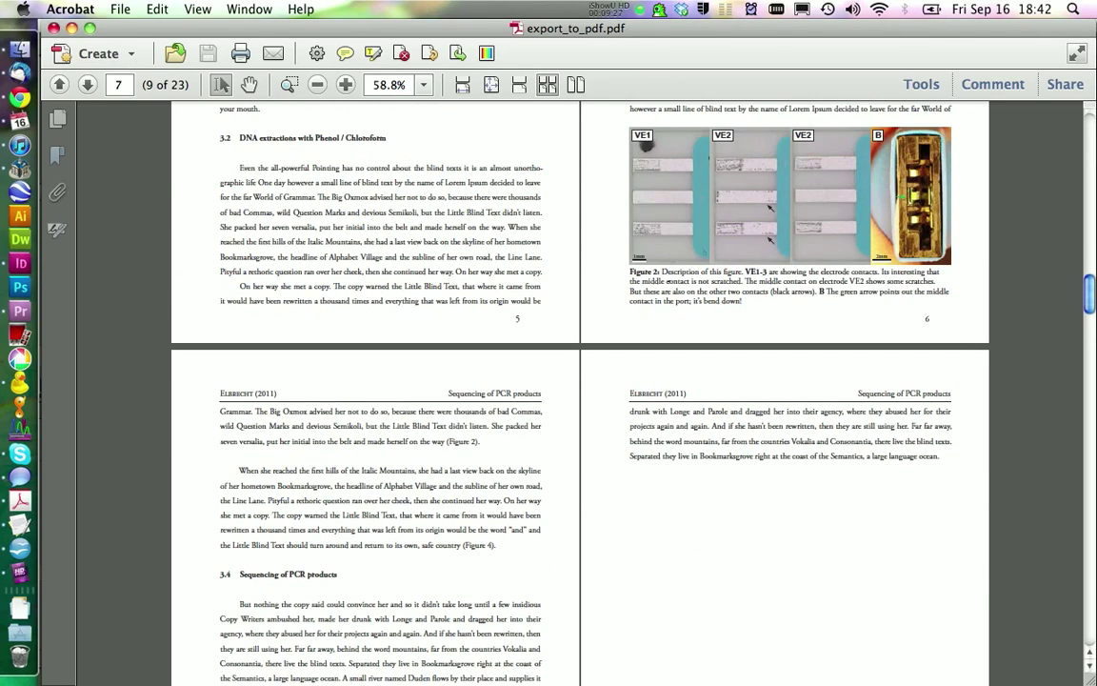
drag(1090, 293, 1089, 131)
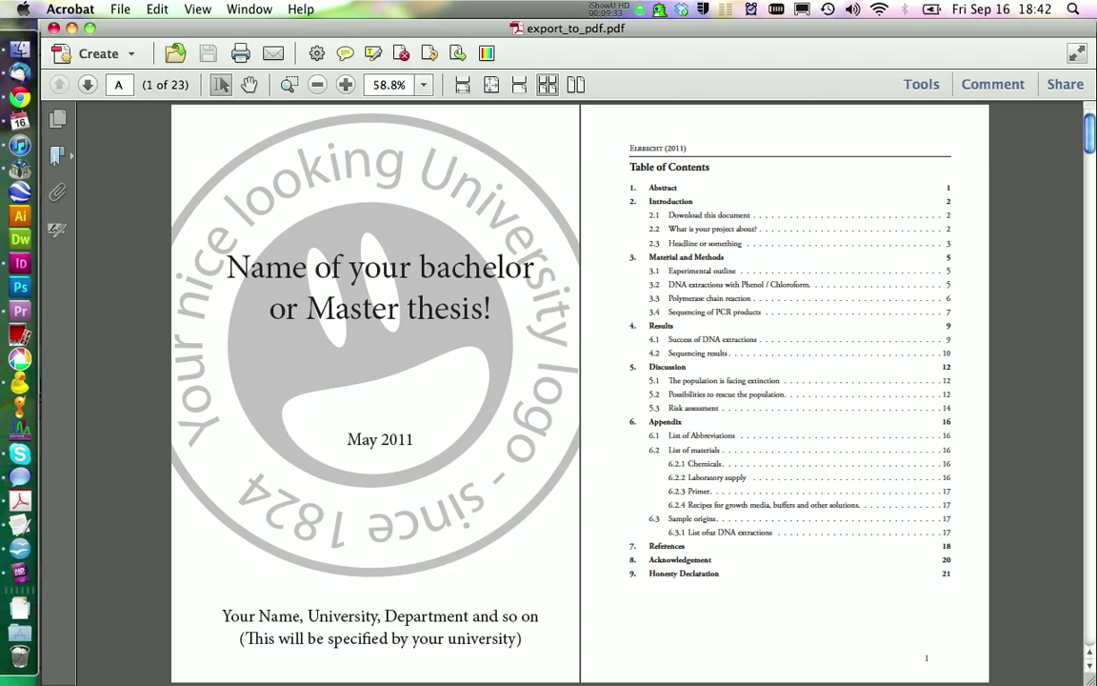
Step: Test the PDF's bookmarks for 5.3 Risk assessment, 6.1 List of Abbreviations and 5.2 Possibilities to rescue the population, and hide the bookmark list
click(57, 155)
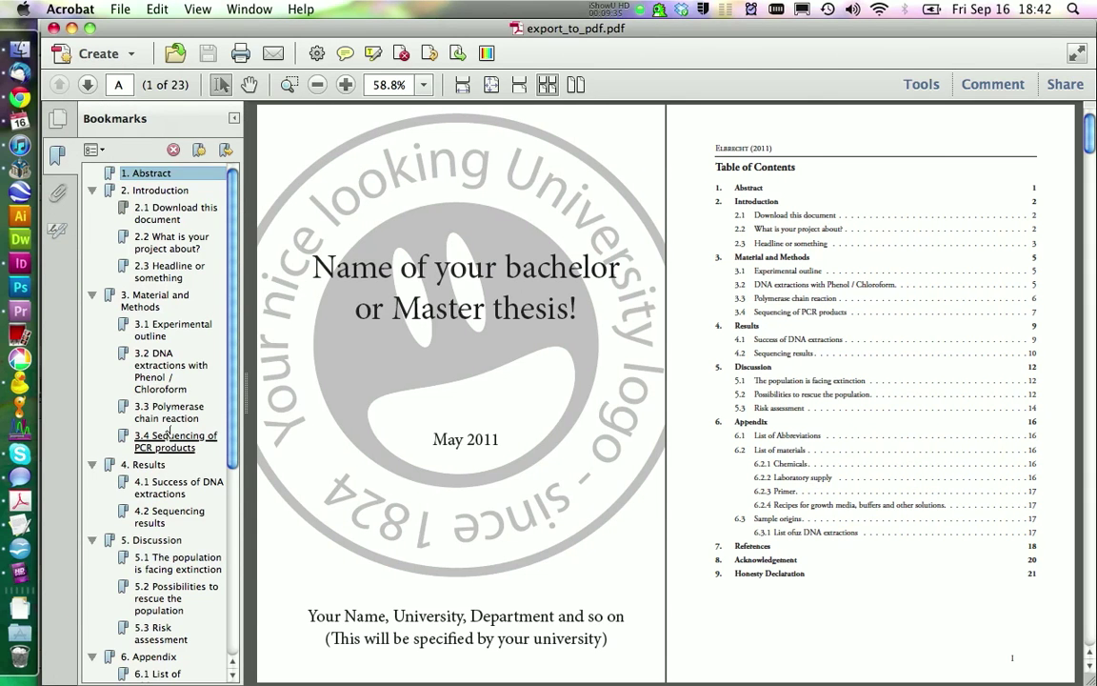
scroll(143, 476, down, 5)
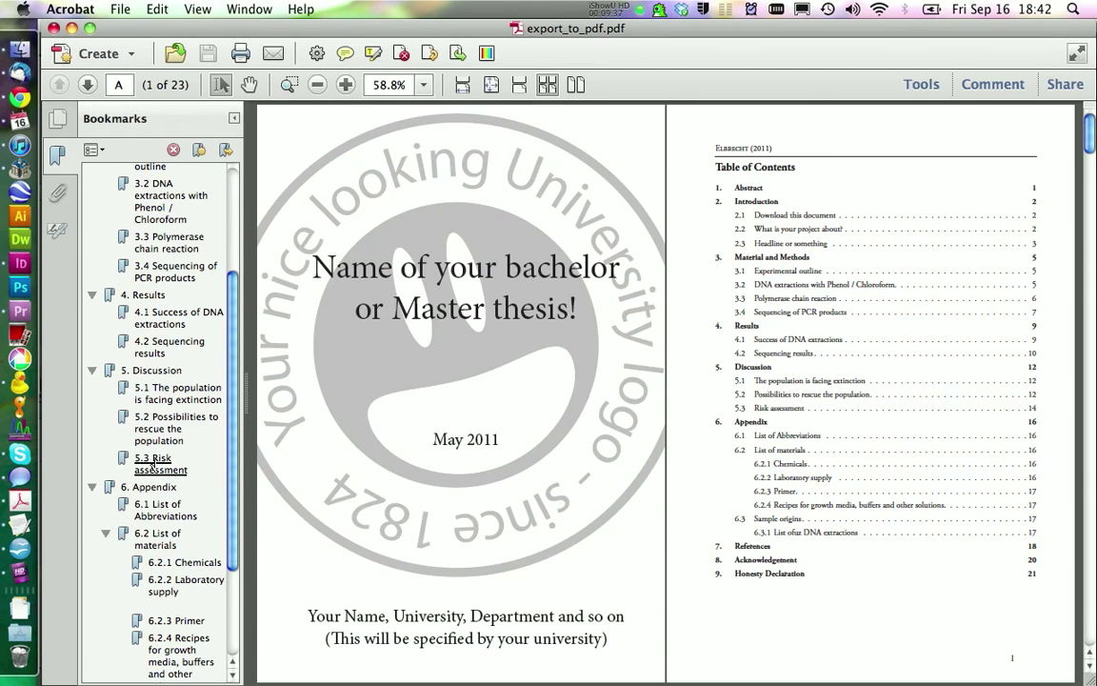
click(138, 462)
click(142, 506)
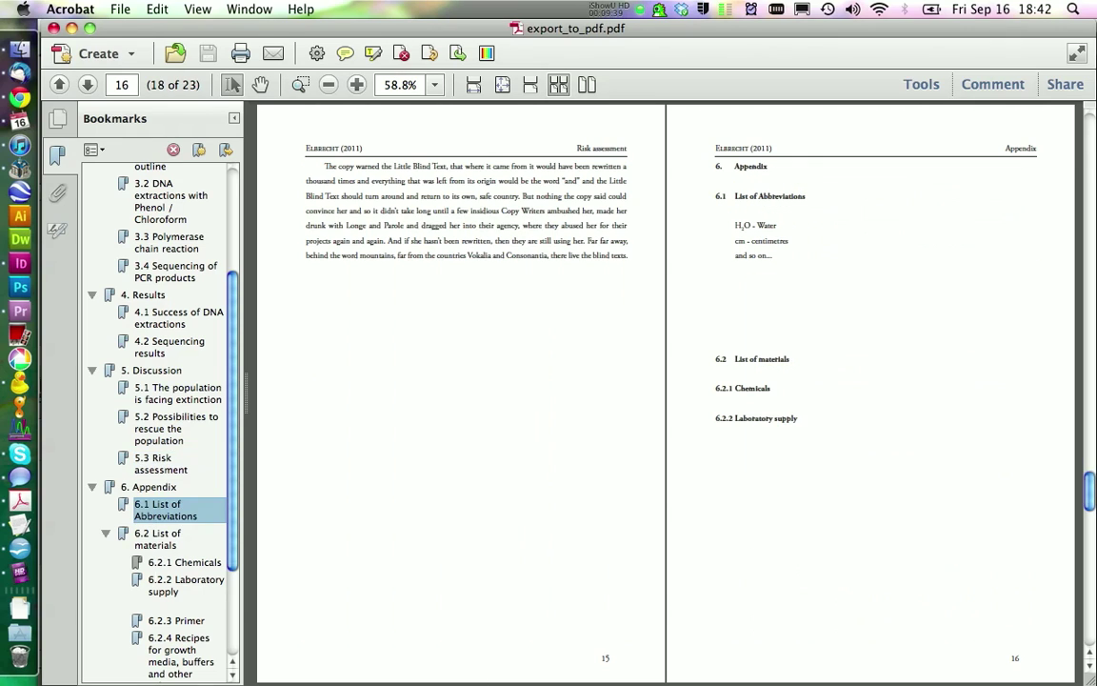
click(152, 440)
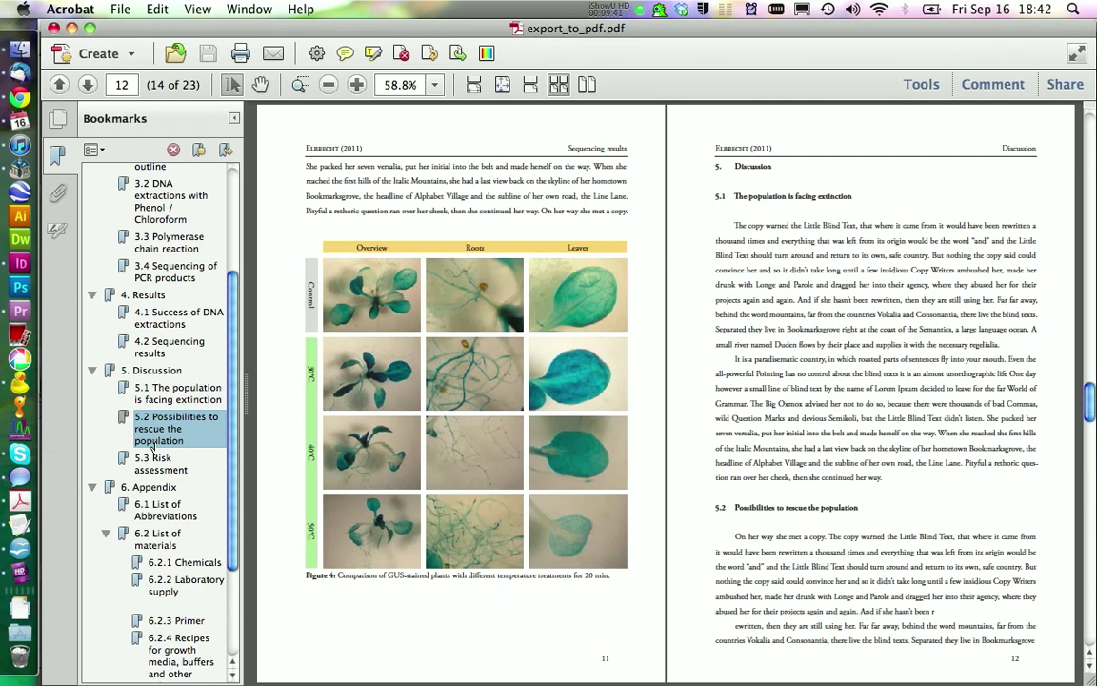
click(234, 118)
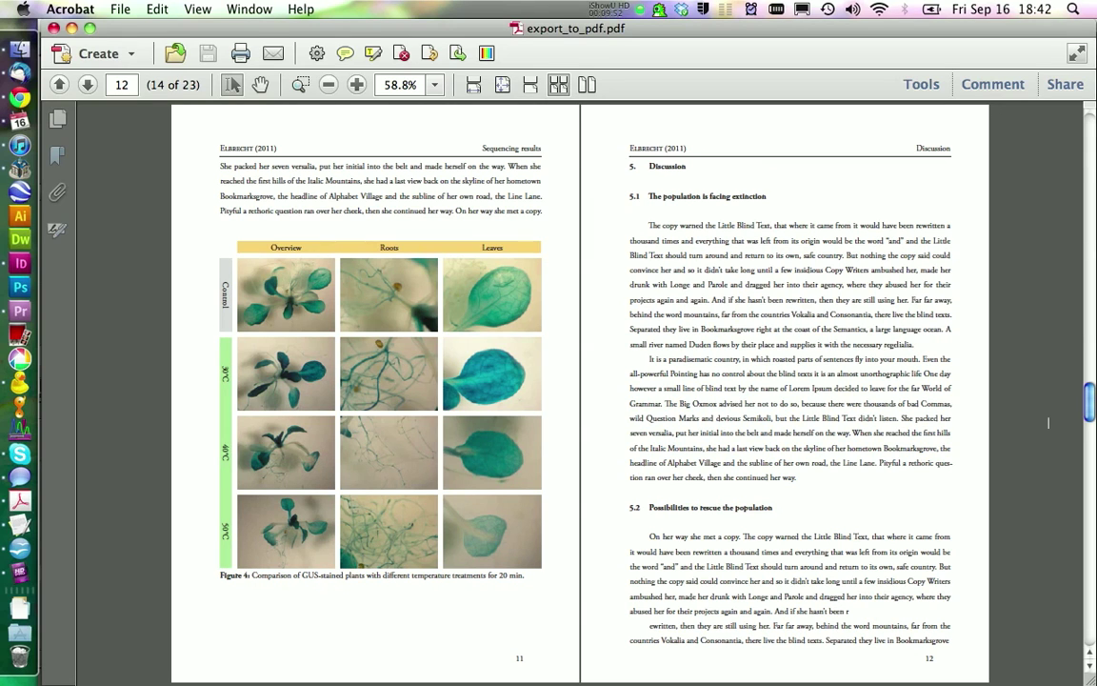
Step: Examine the Discussion, Appendix, References and Acknowledgement pages of the PDF, including the quality of the compressed images
scroll(581, 381, down, 10)
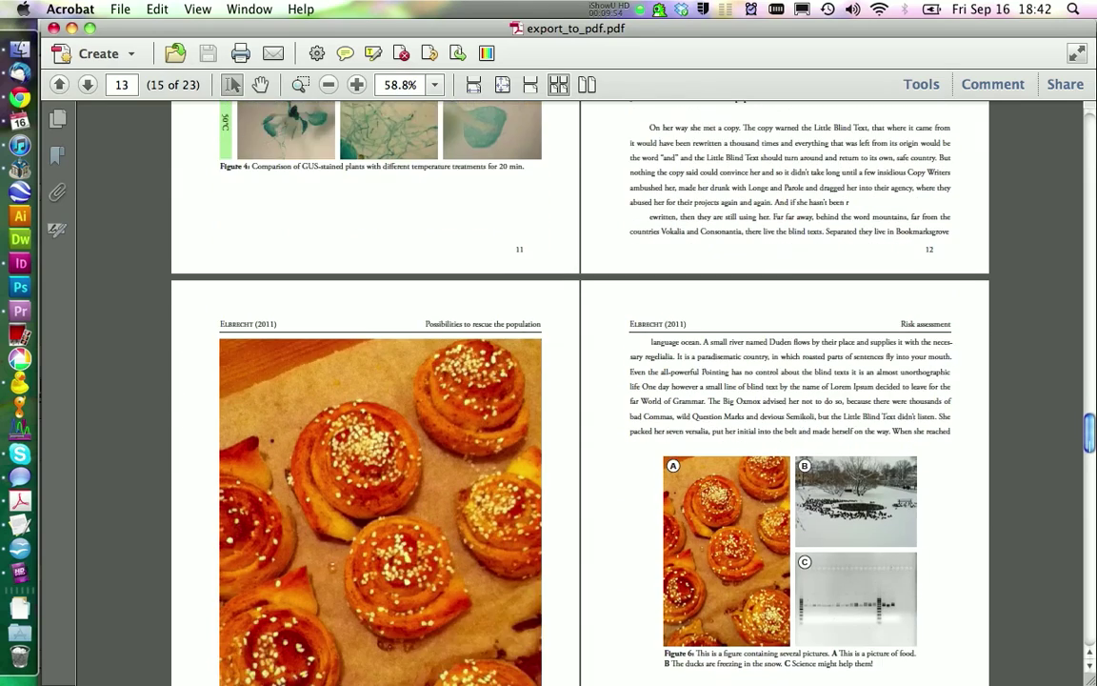
scroll(581, 381, down, 10)
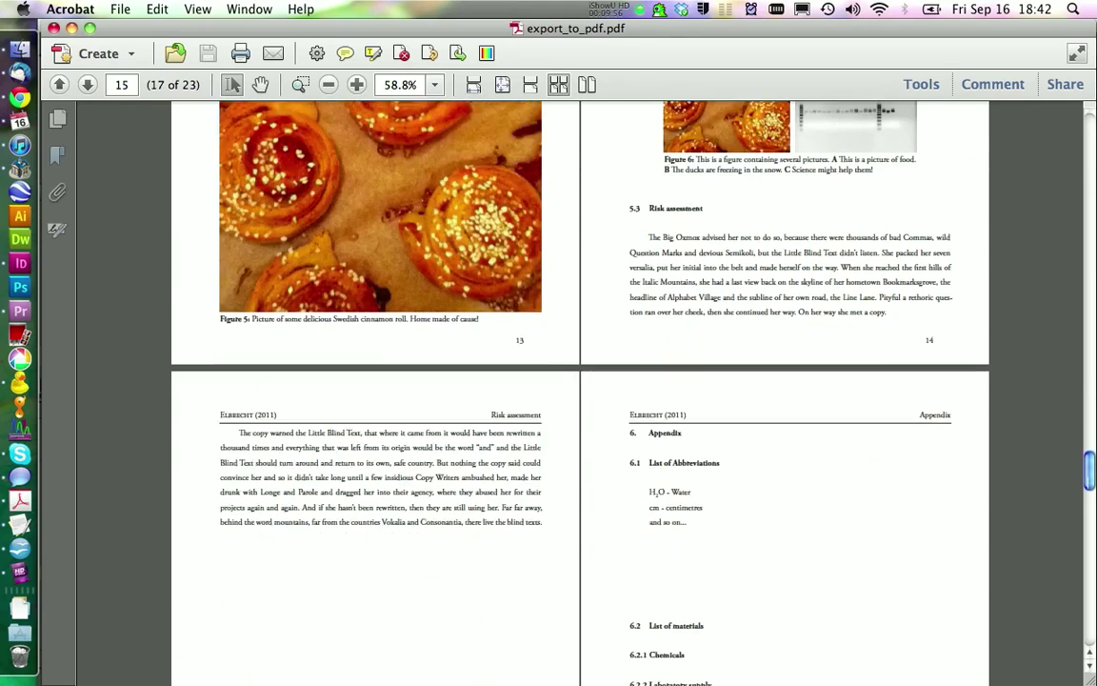
scroll(581, 380, down, 3)
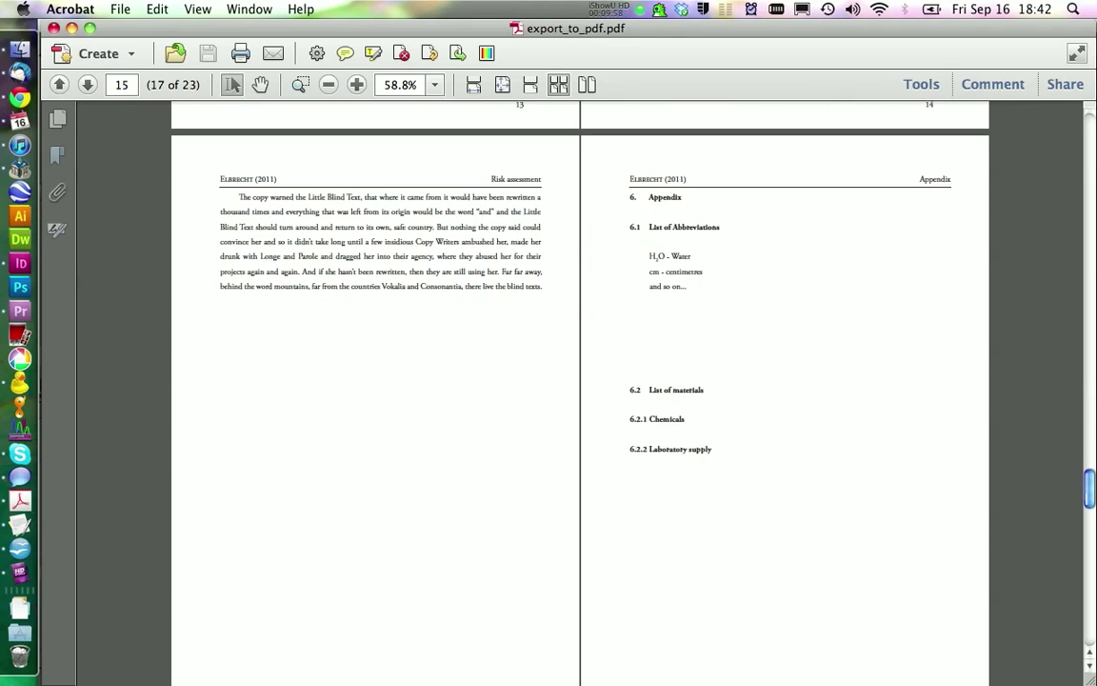
scroll(580, 380, up, 2)
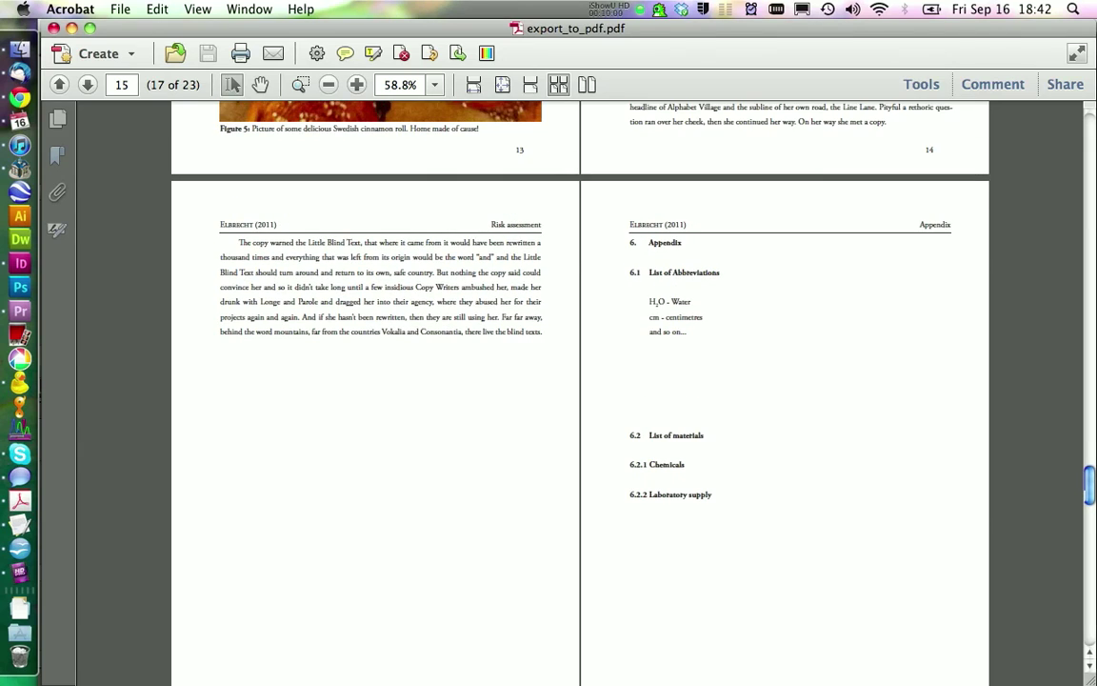
scroll(581, 381, down, 8)
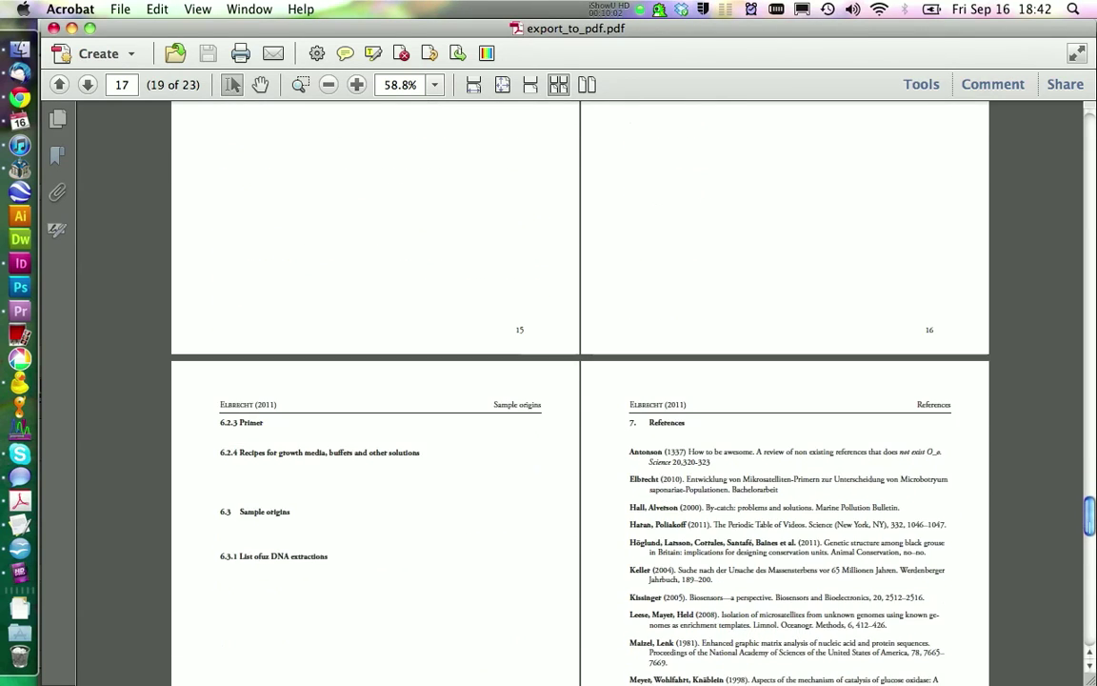
scroll(581, 380, down, 10)
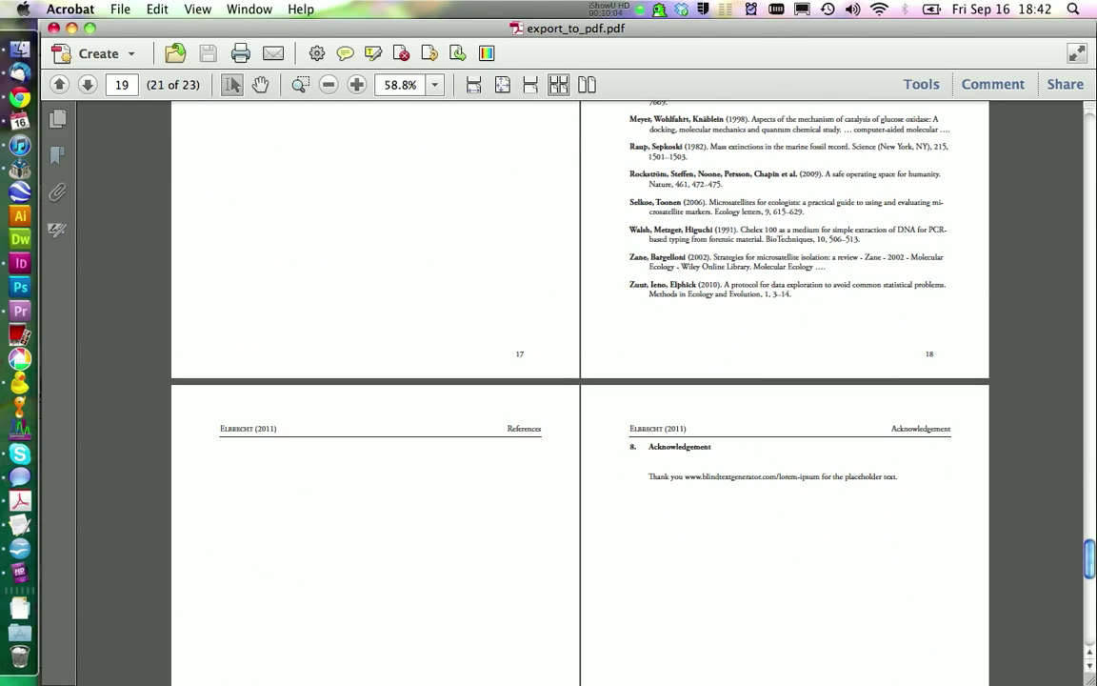
scroll(581, 381, up, 8)
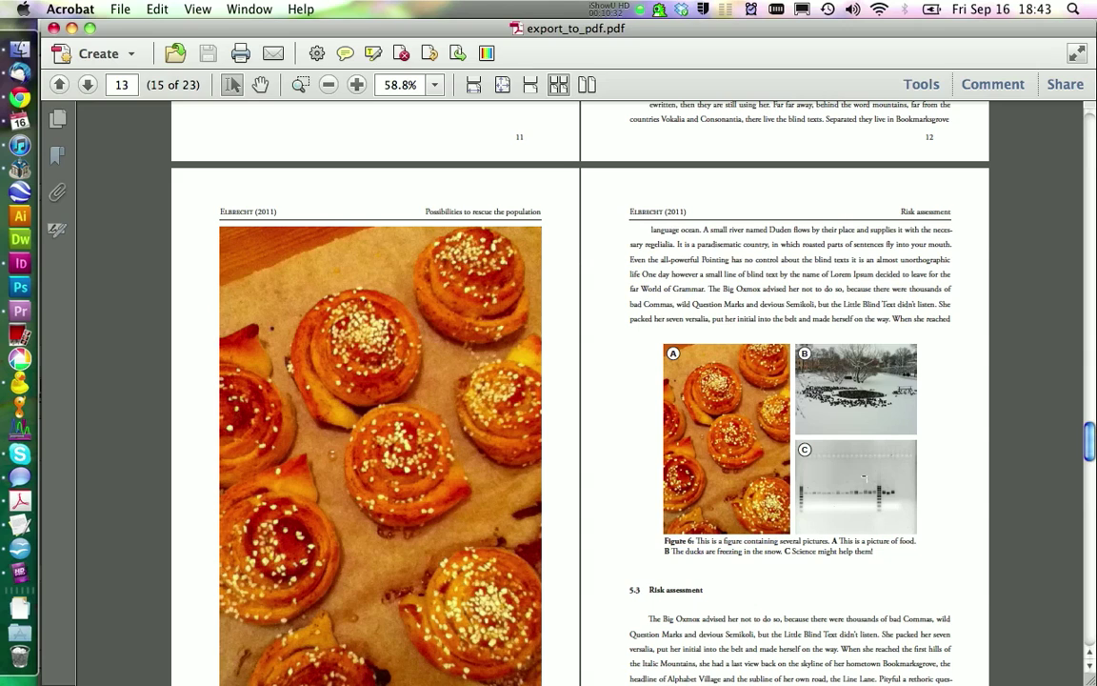
Step: Close the exported PDF and switch back to the thesis document in InDesign
click(54, 27)
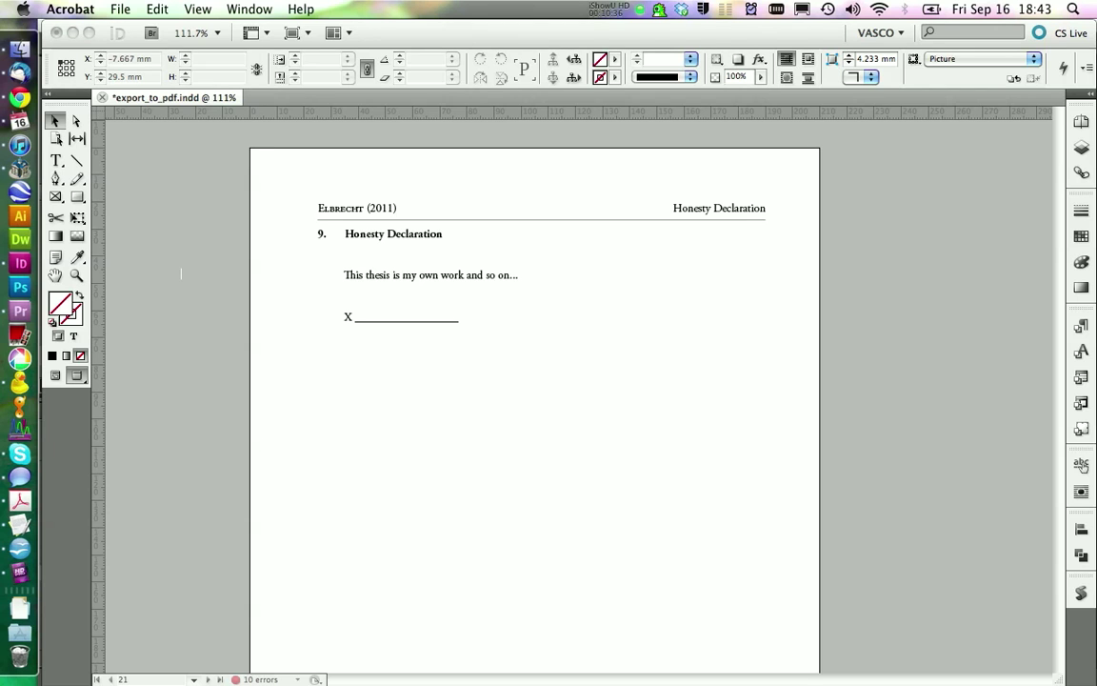
click(203, 249)
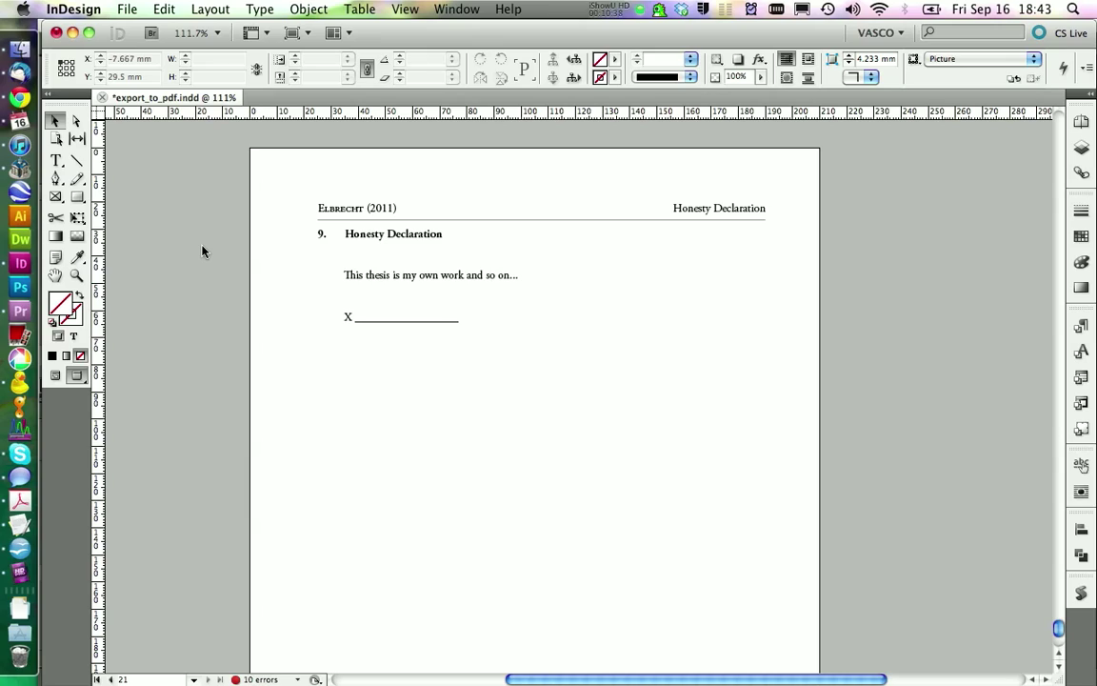